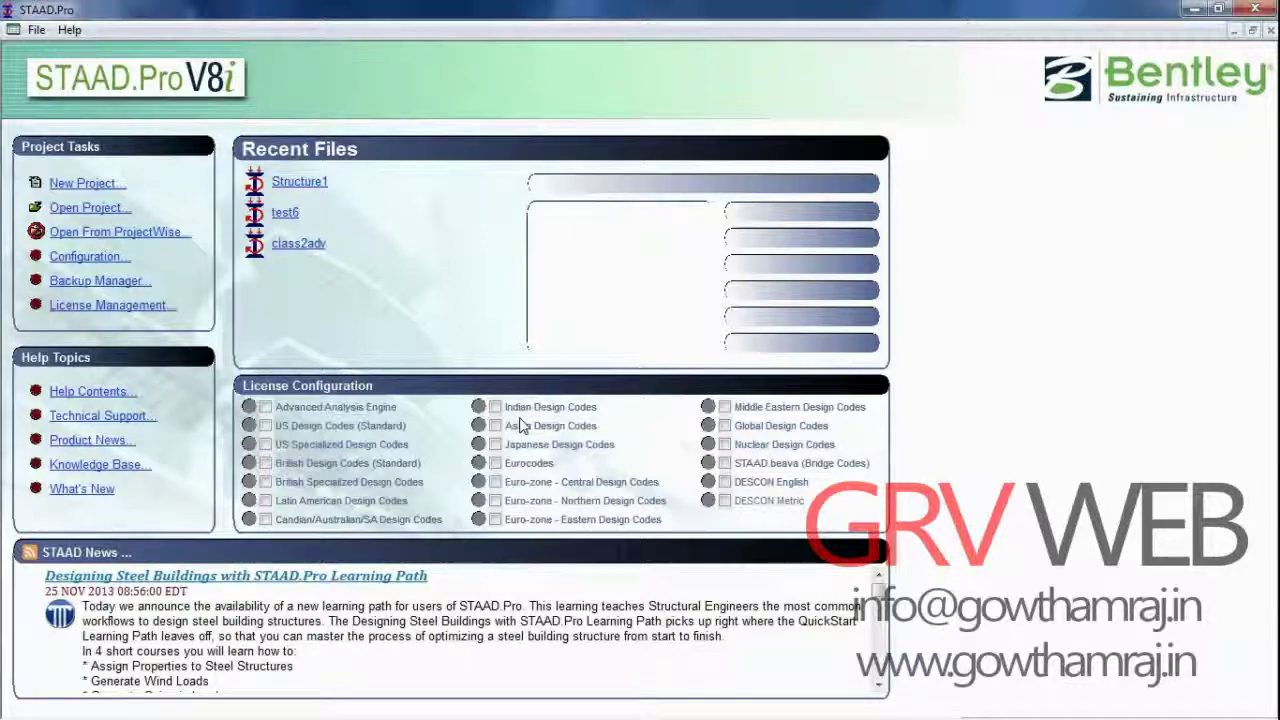
Step: View the reference picture of the loaded frame, then return to STAAD.Pro
key(alt+Tab)
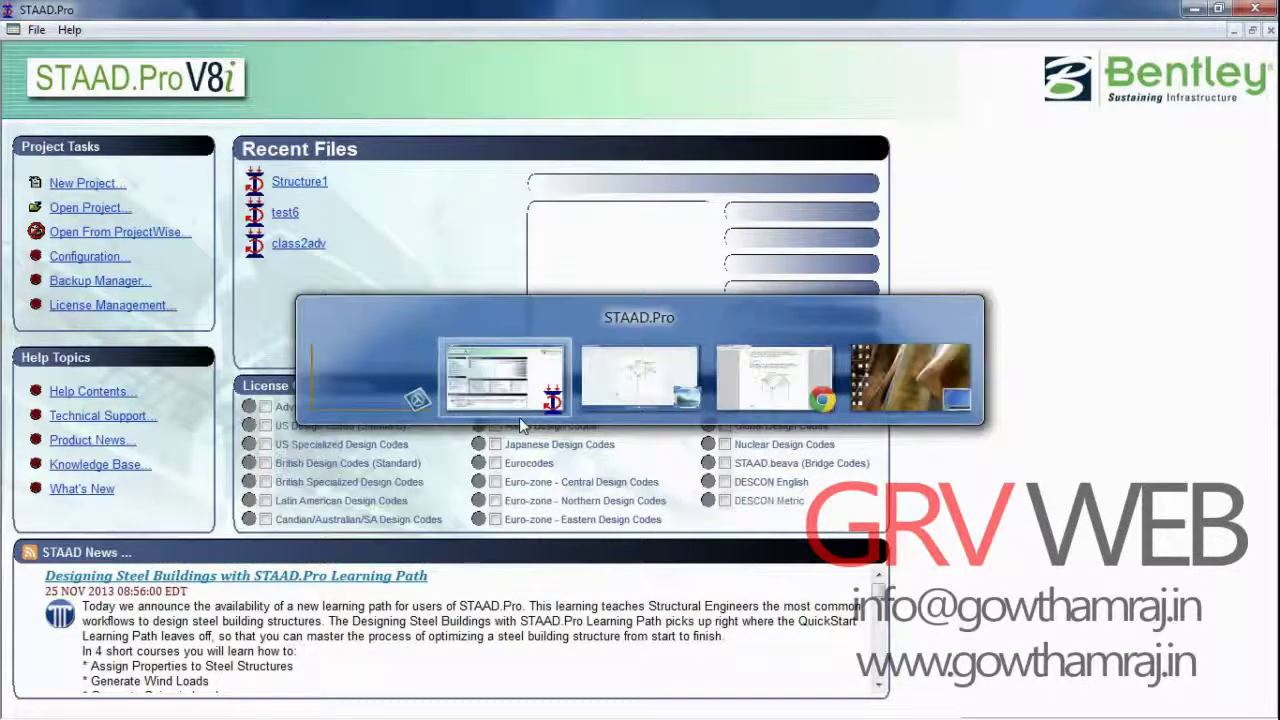
key(Tab)
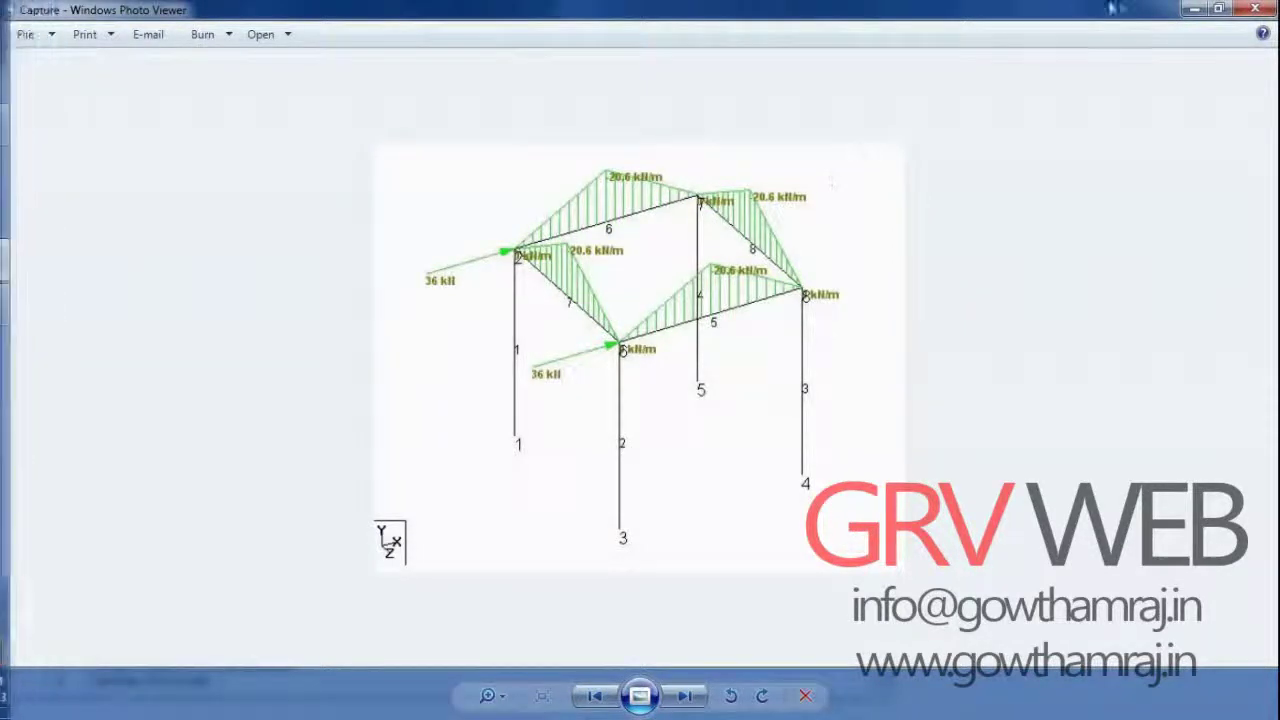
click(1195, 9)
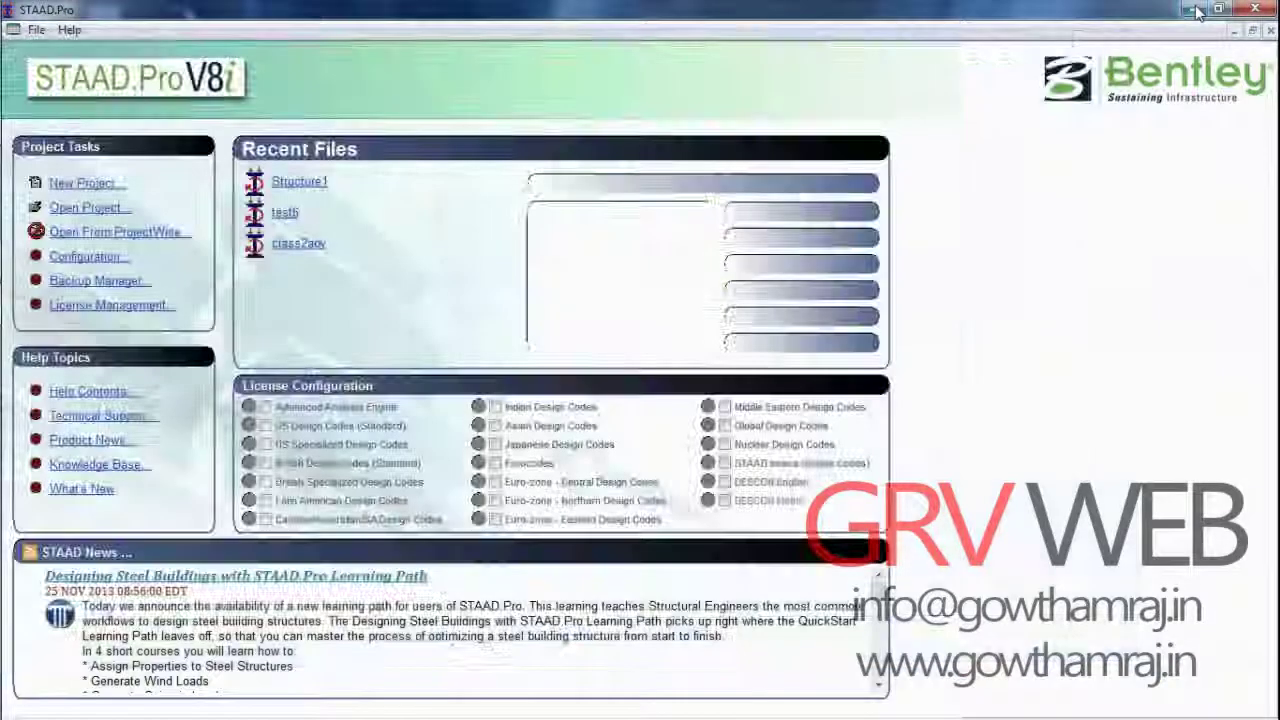
Step: Create a new Space project named class6 using Meter and KiloNewton units, keeping Add Beam
click(105, 195)
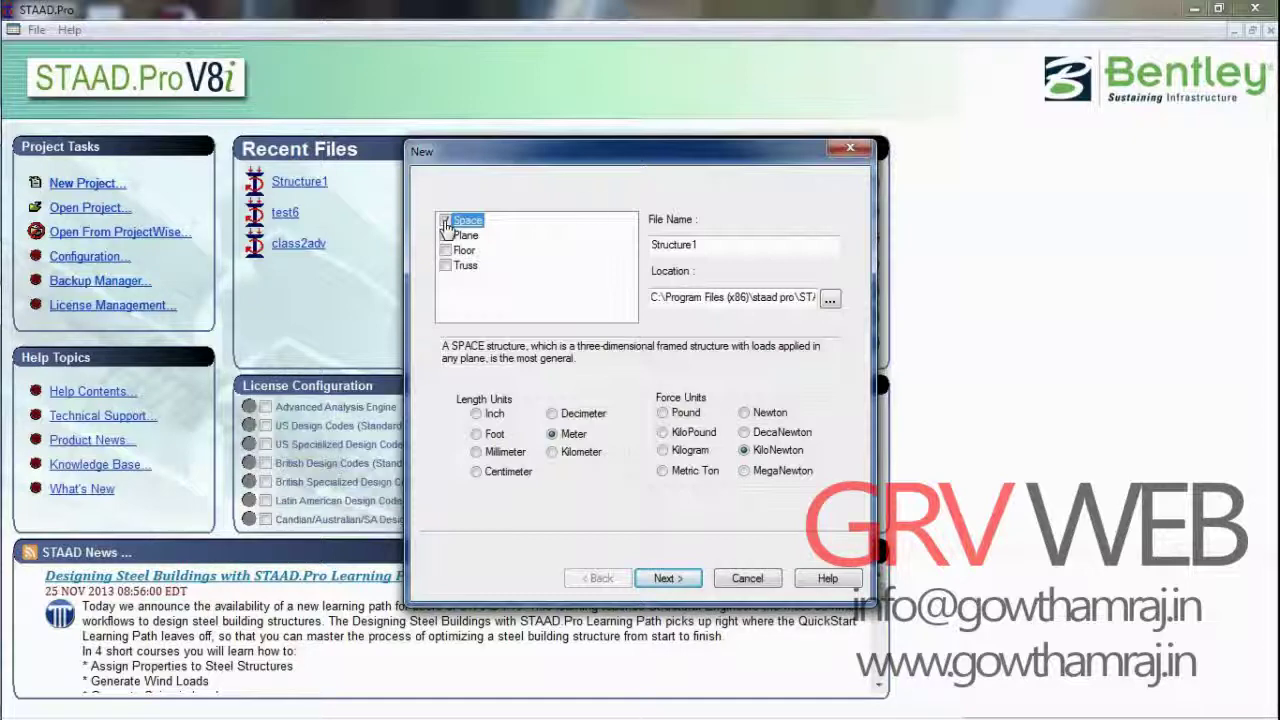
click(446, 221)
drag(700, 245, 586, 262)
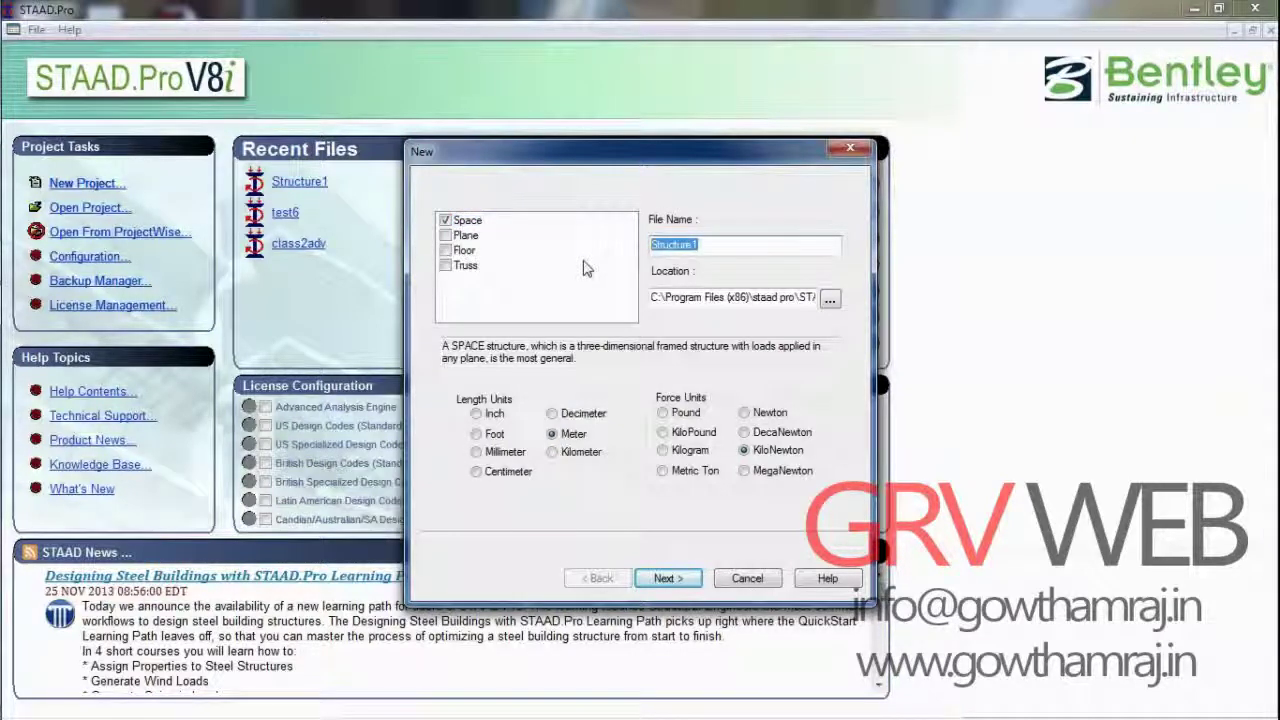
text(class6)
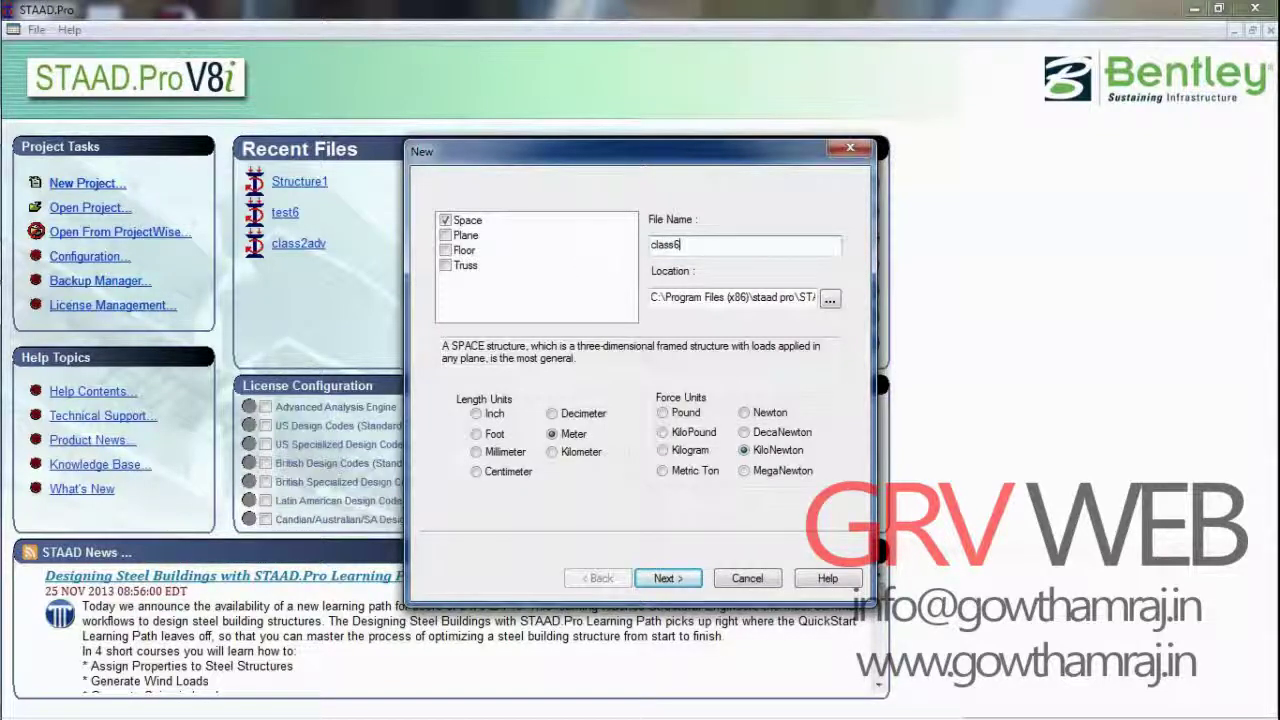
click(665, 579)
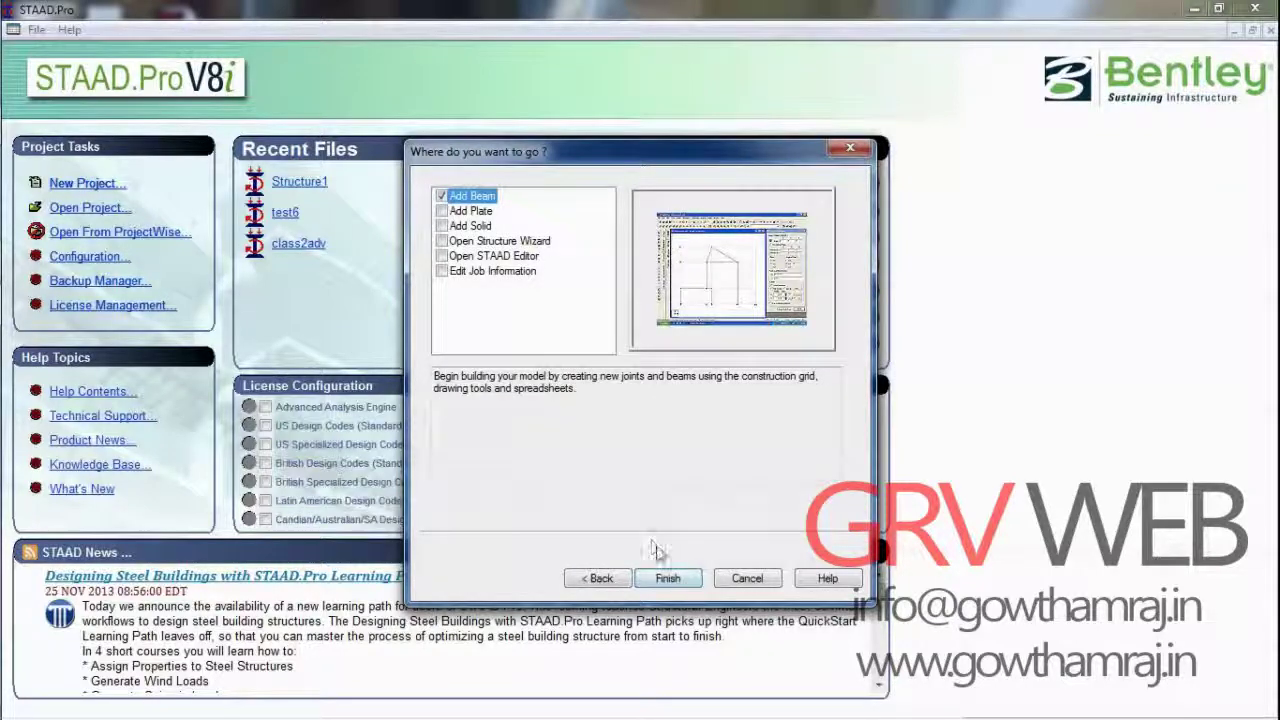
click(668, 576)
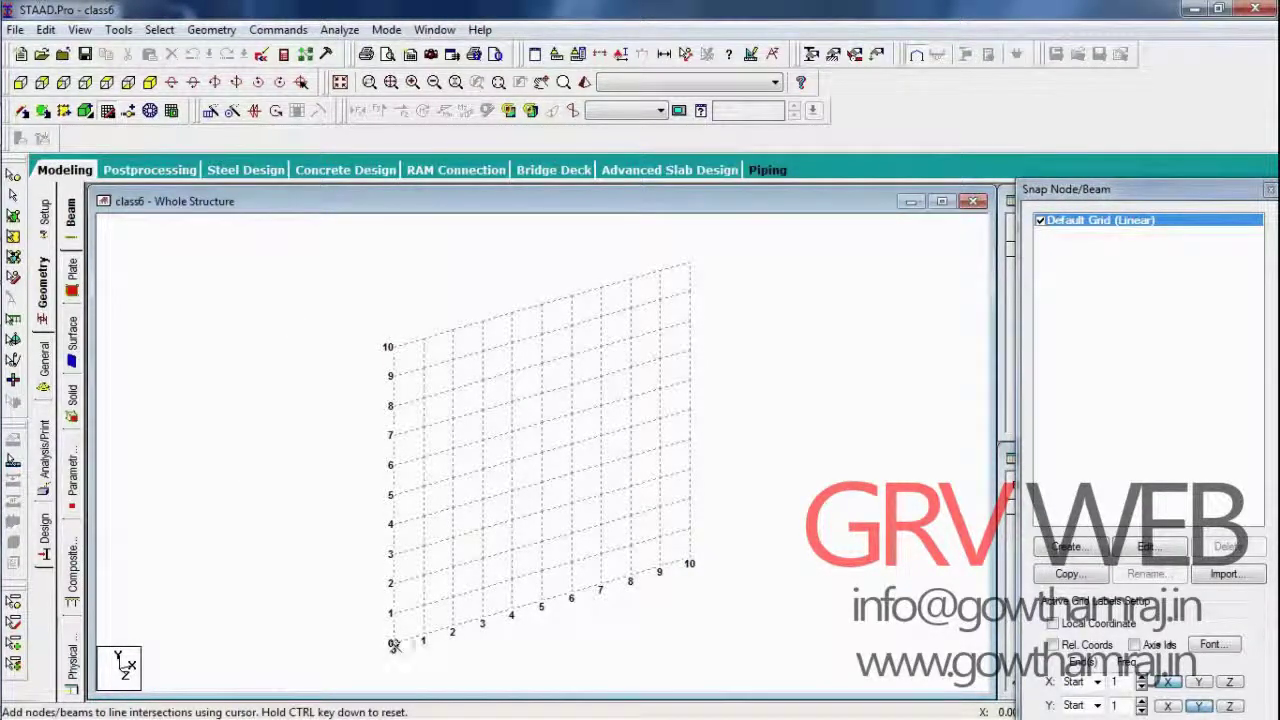
Step: Draw 4 m columns at X 0 and X 5 joined by a 5 m top beam
click(392, 644)
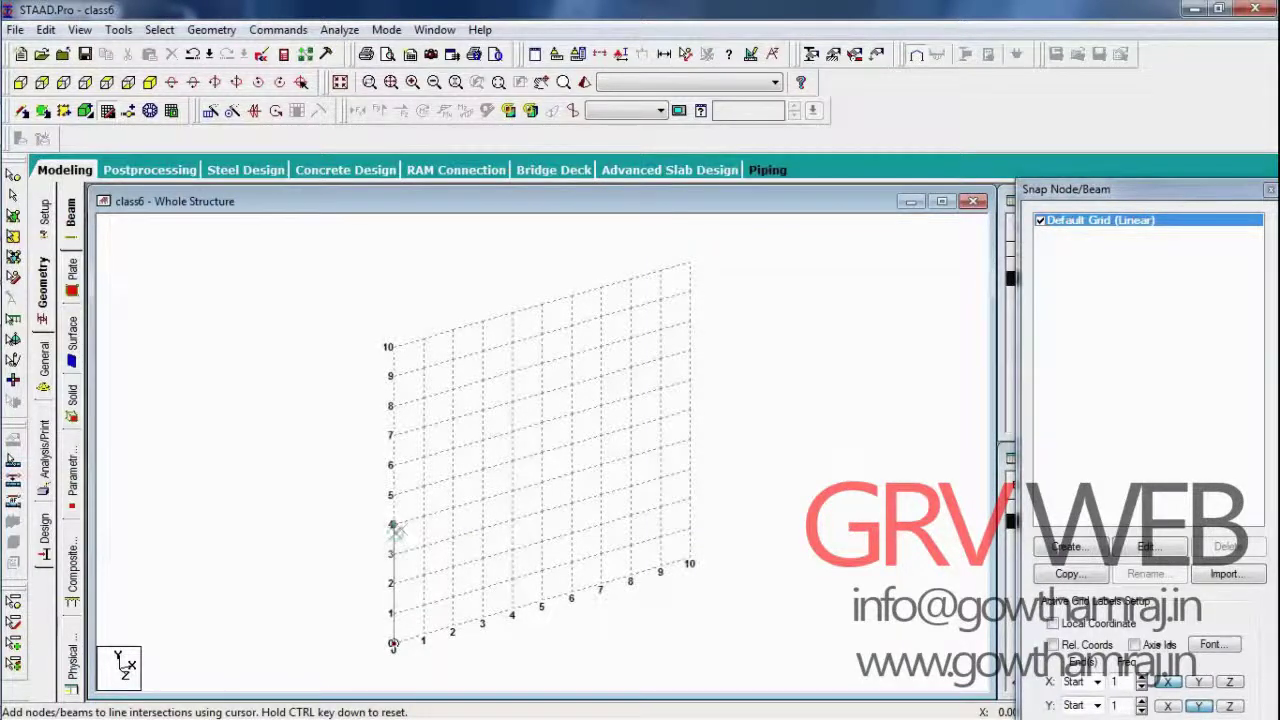
click(393, 525)
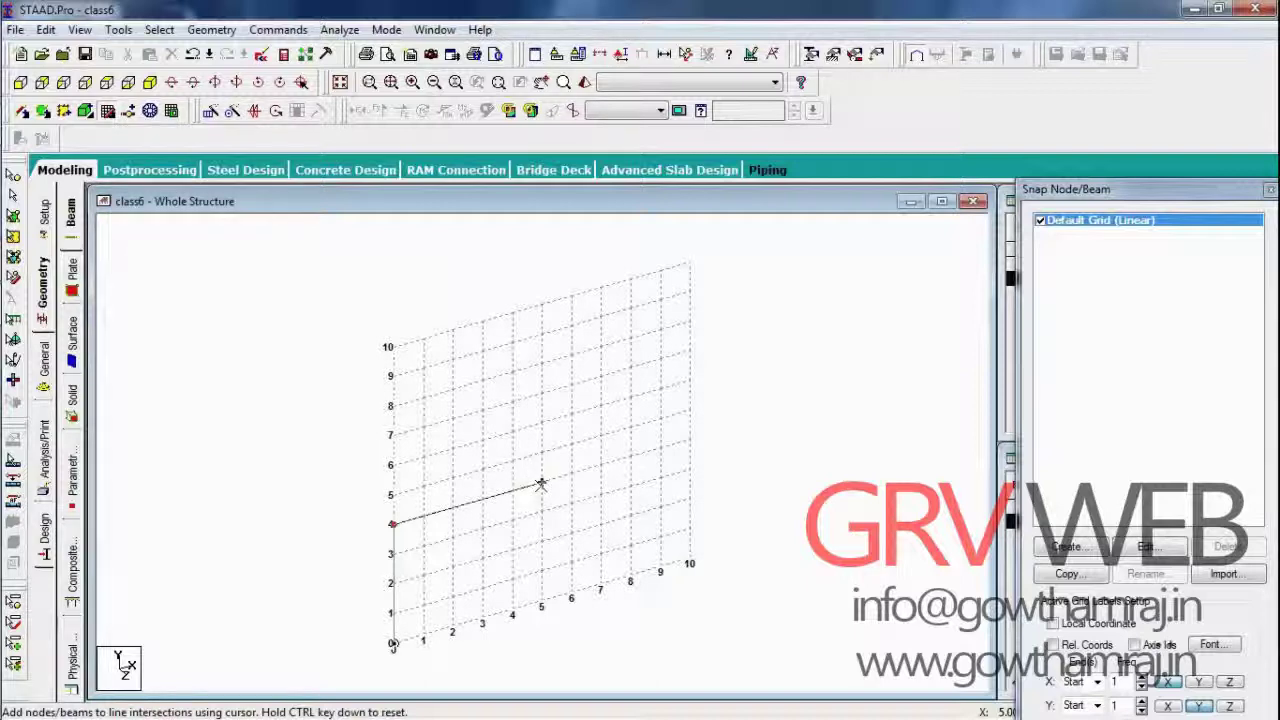
click(541, 484)
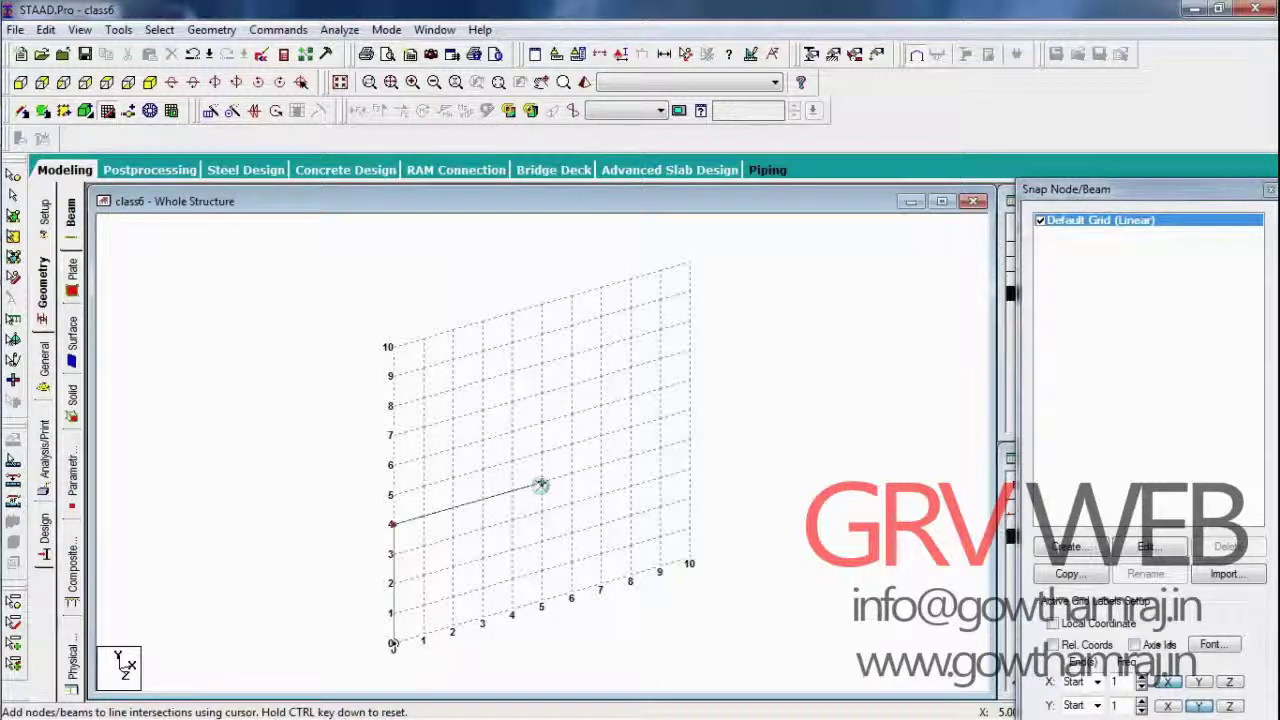
click(541, 600)
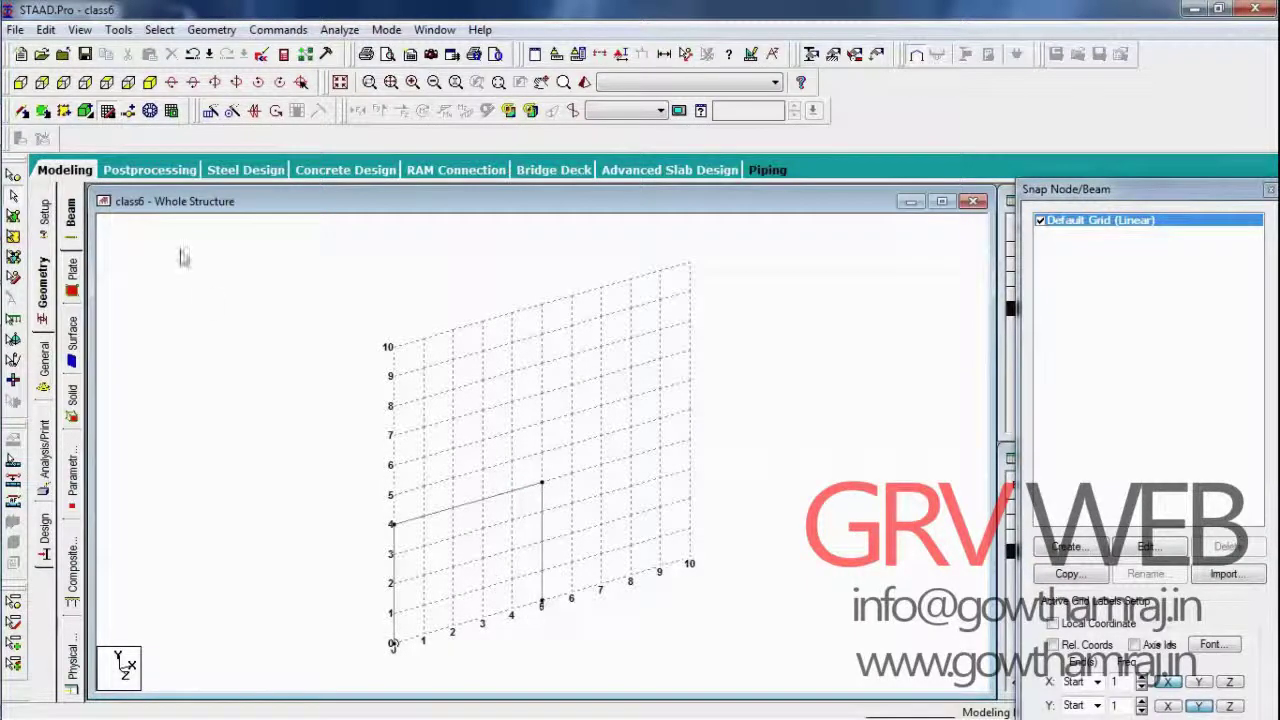
click(107, 113)
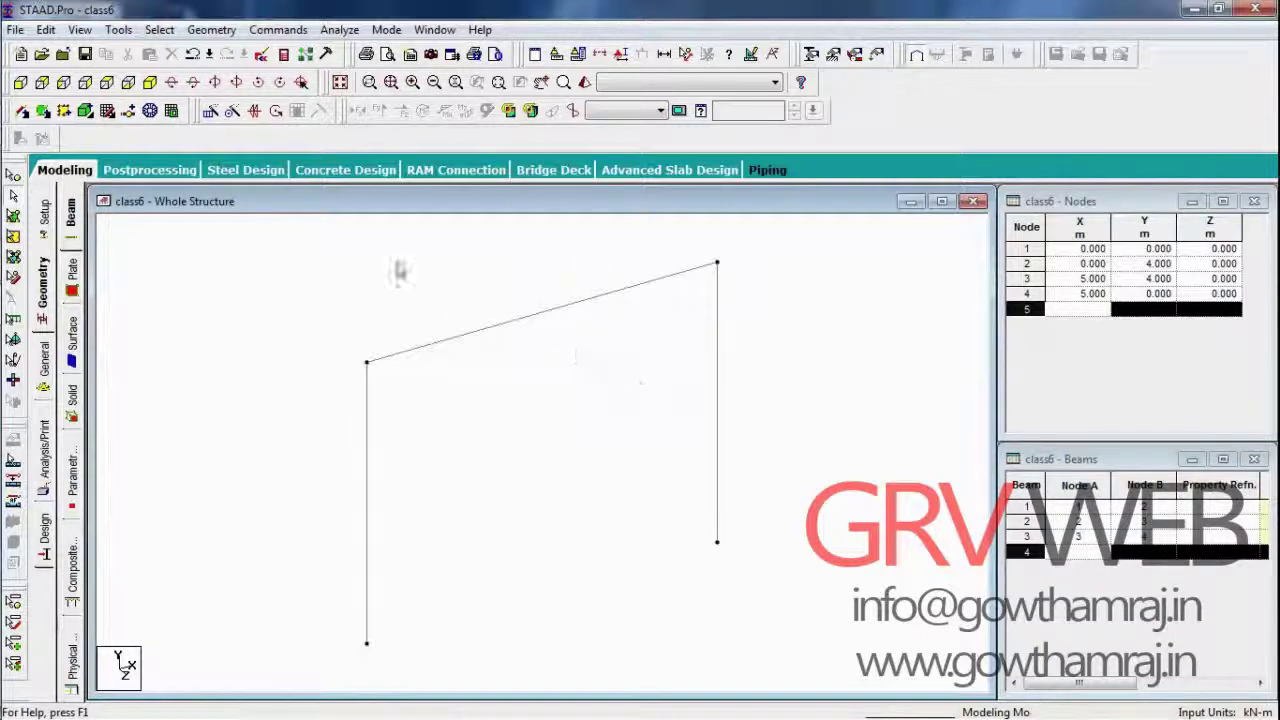
click(325, 257)
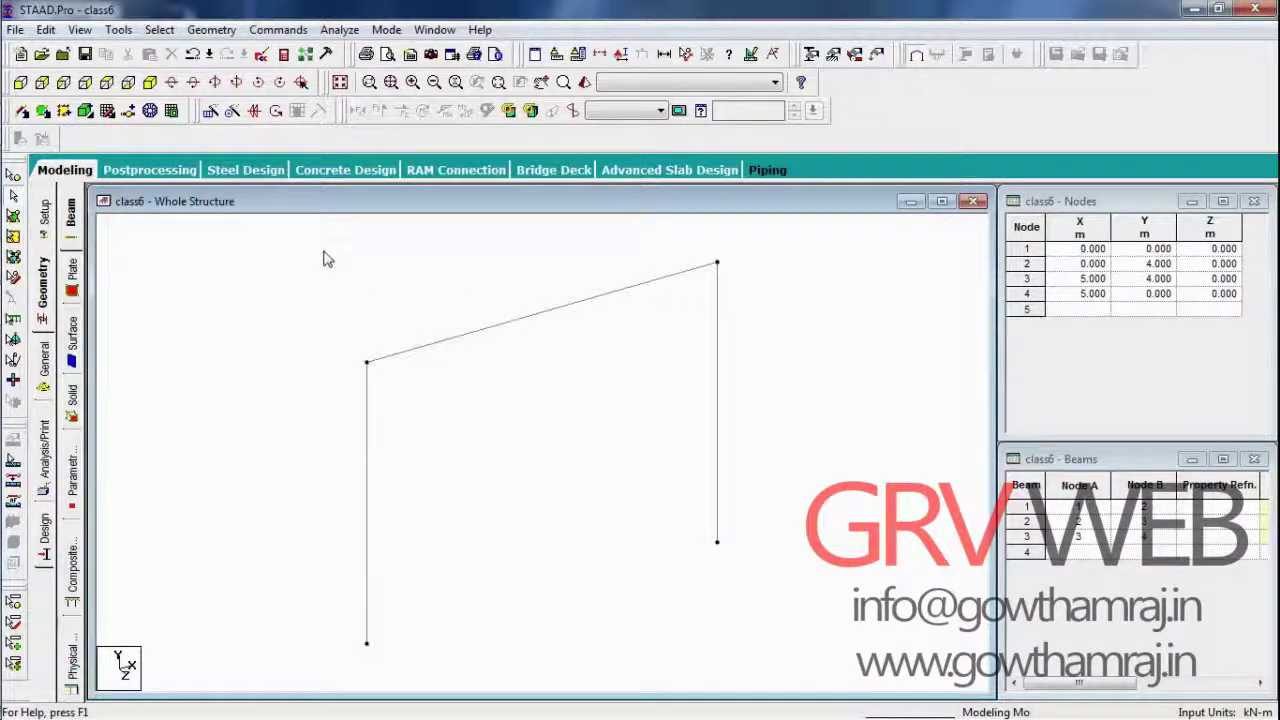
Step: Repeat all three beams once, 5 m along global Z, with linked steps
key(ctrl+a)
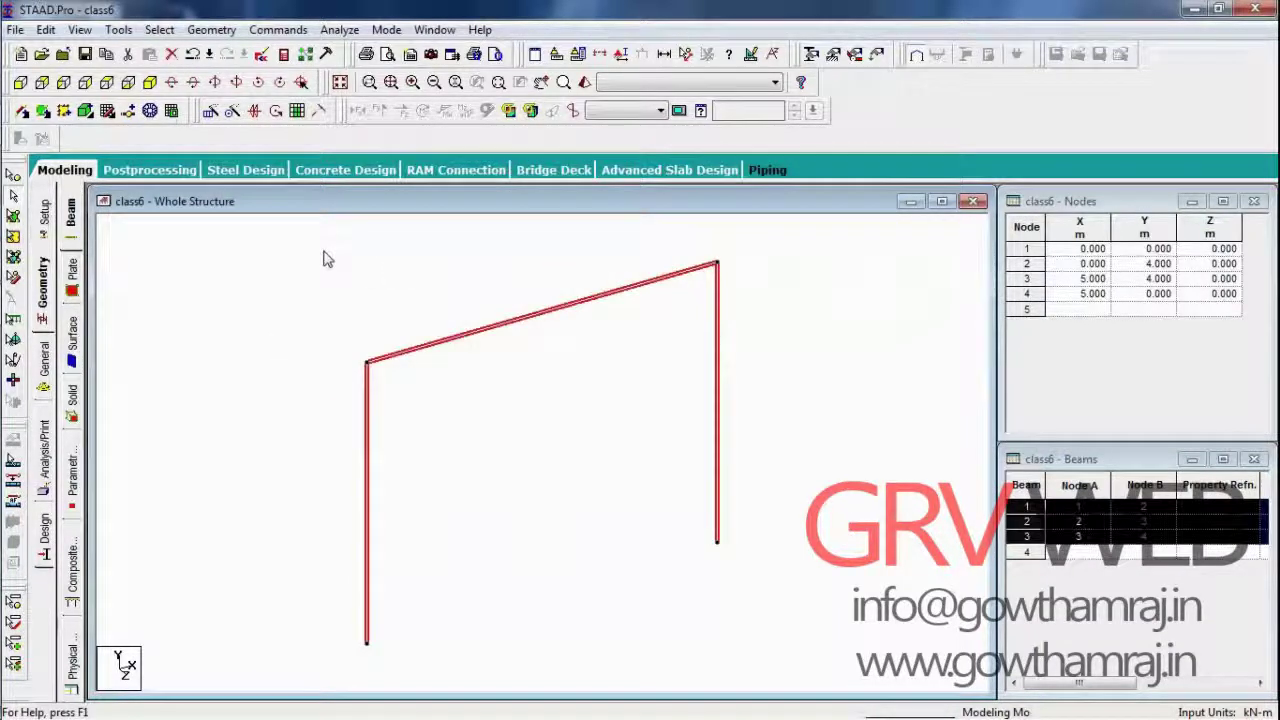
click(211, 111)
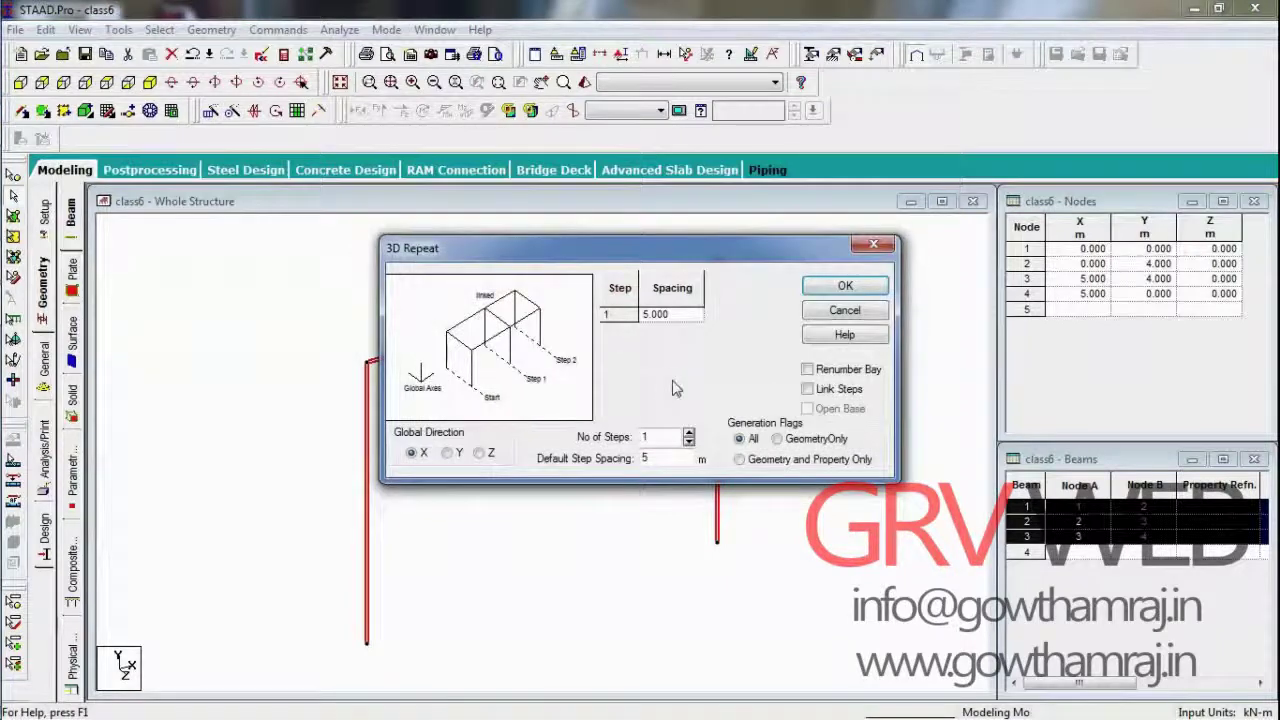
click(481, 454)
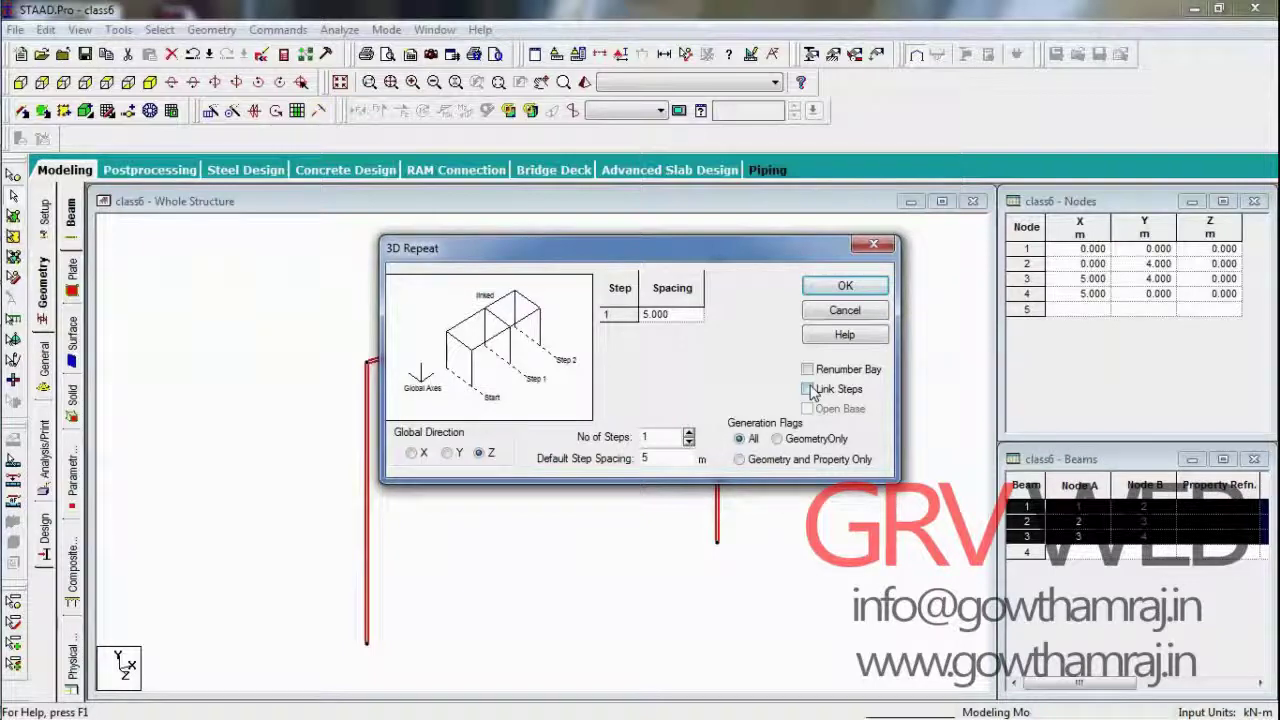
click(809, 389)
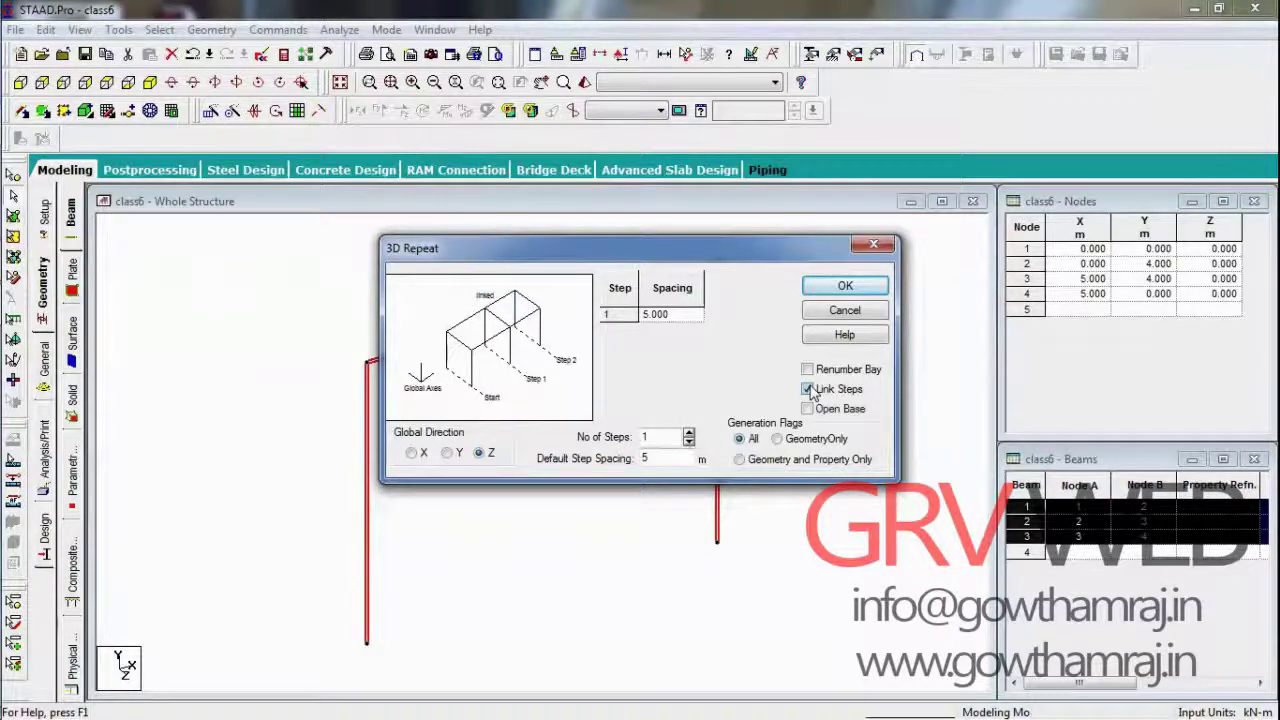
click(846, 287)
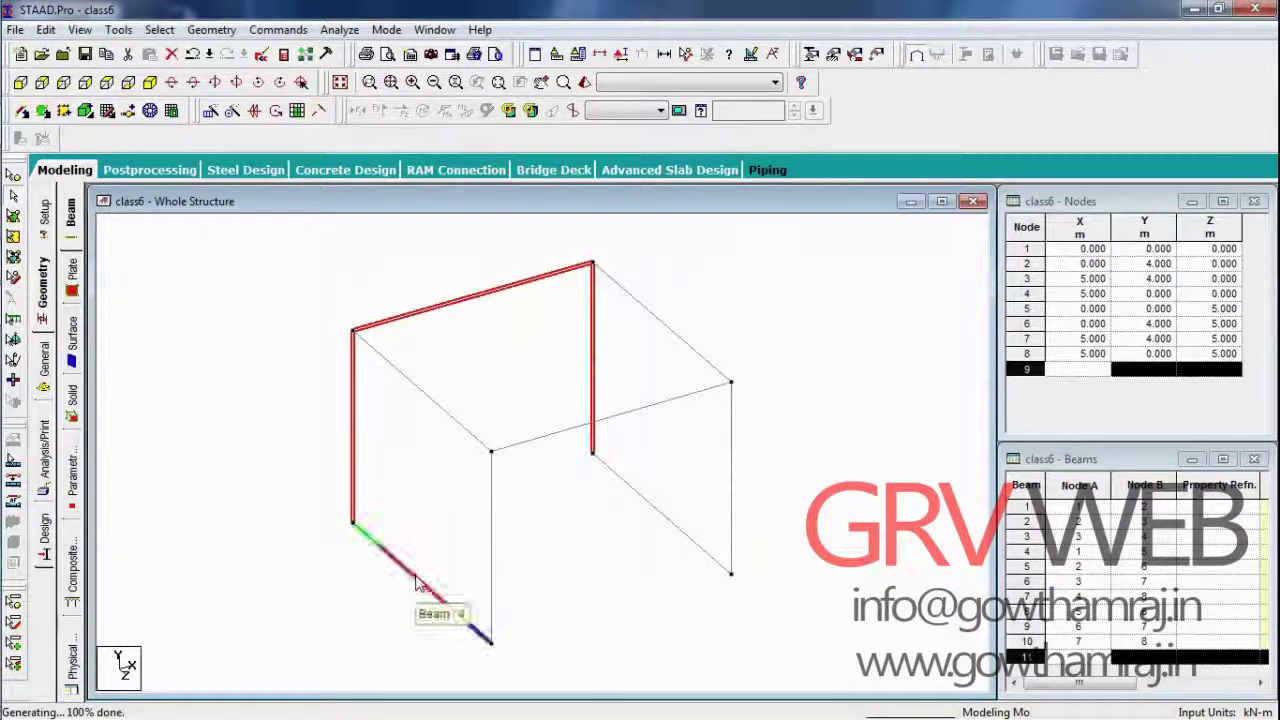
Step: Delete beams 4 and 7, the ground-level links between the column bases
click(703, 575)
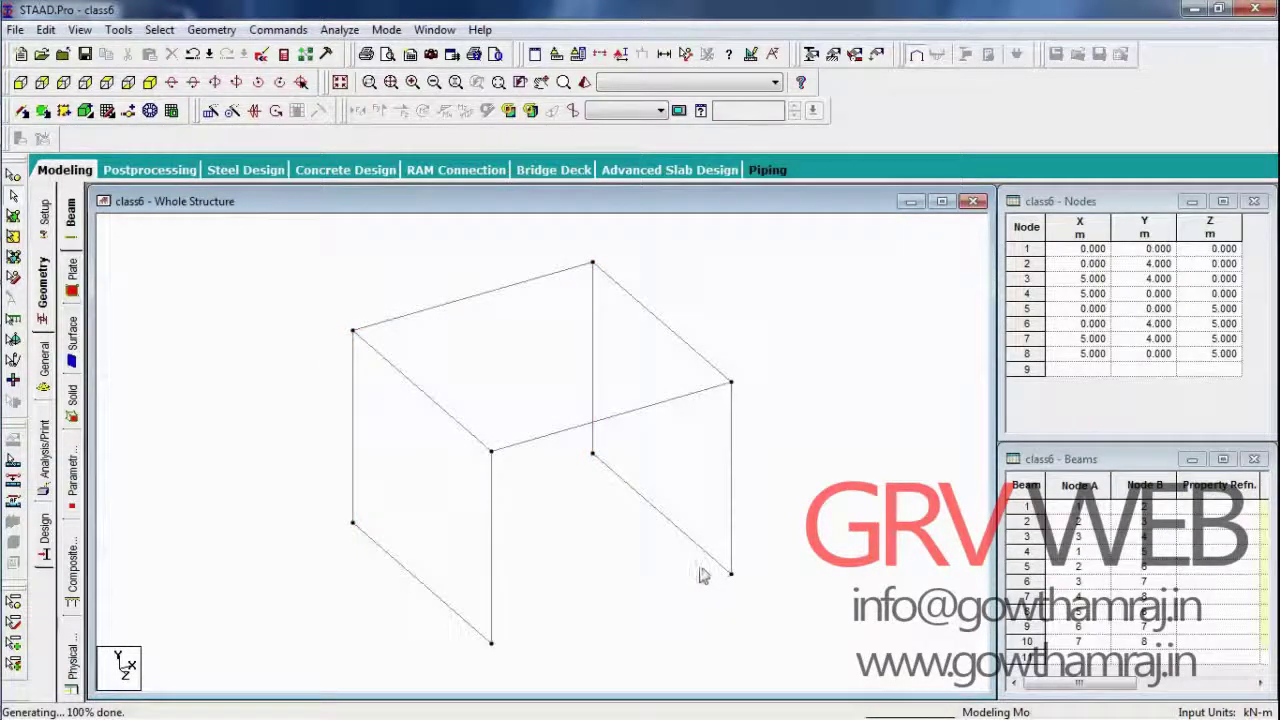
click(418, 586)
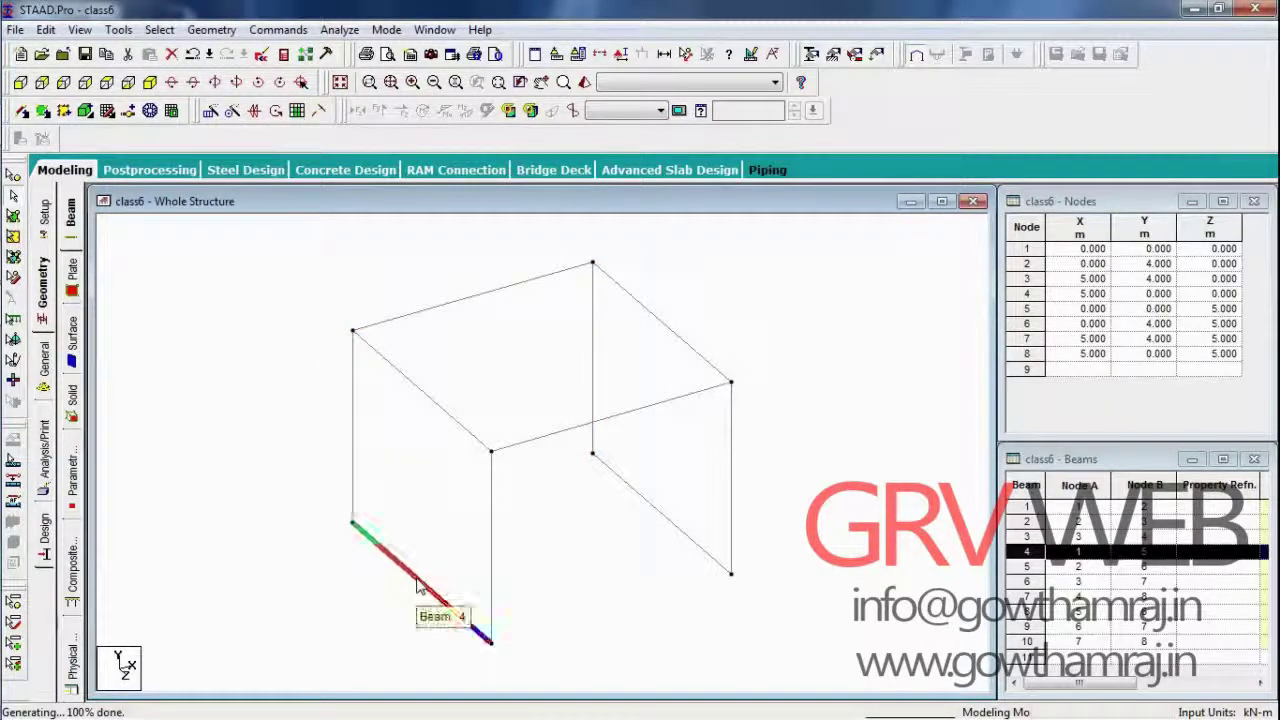
ctrl+click(677, 531)
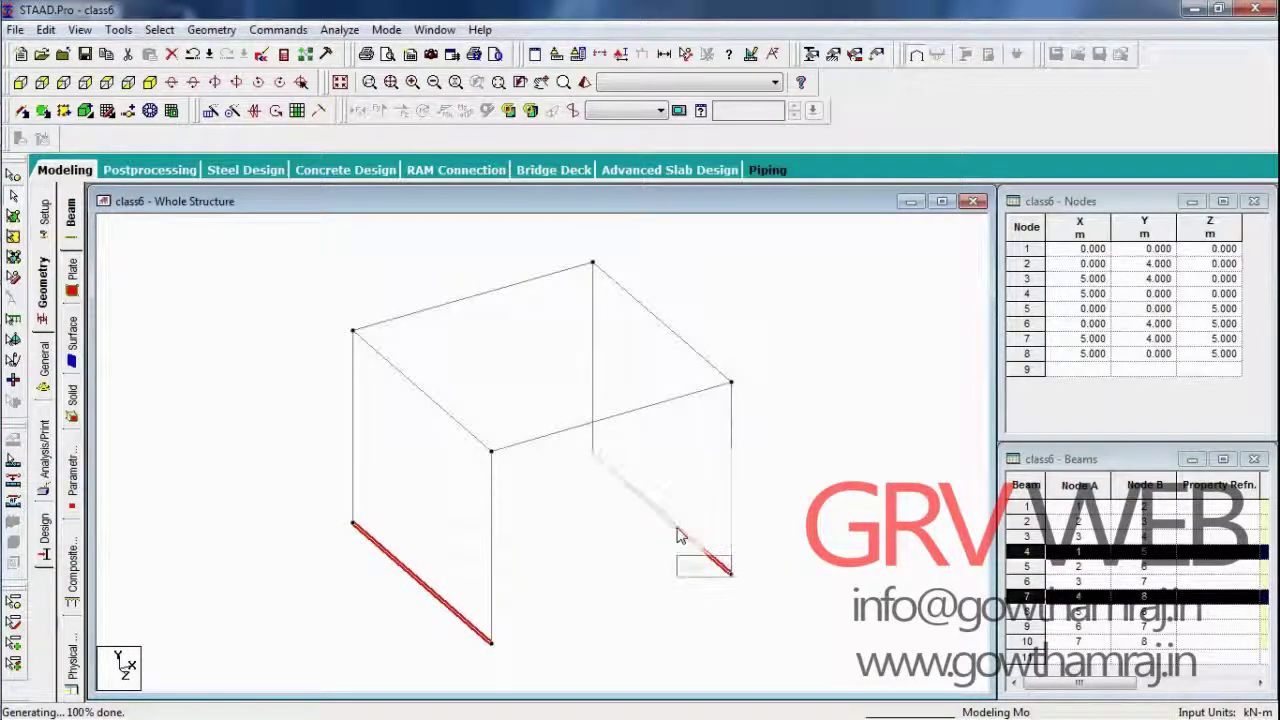
key(Delete)
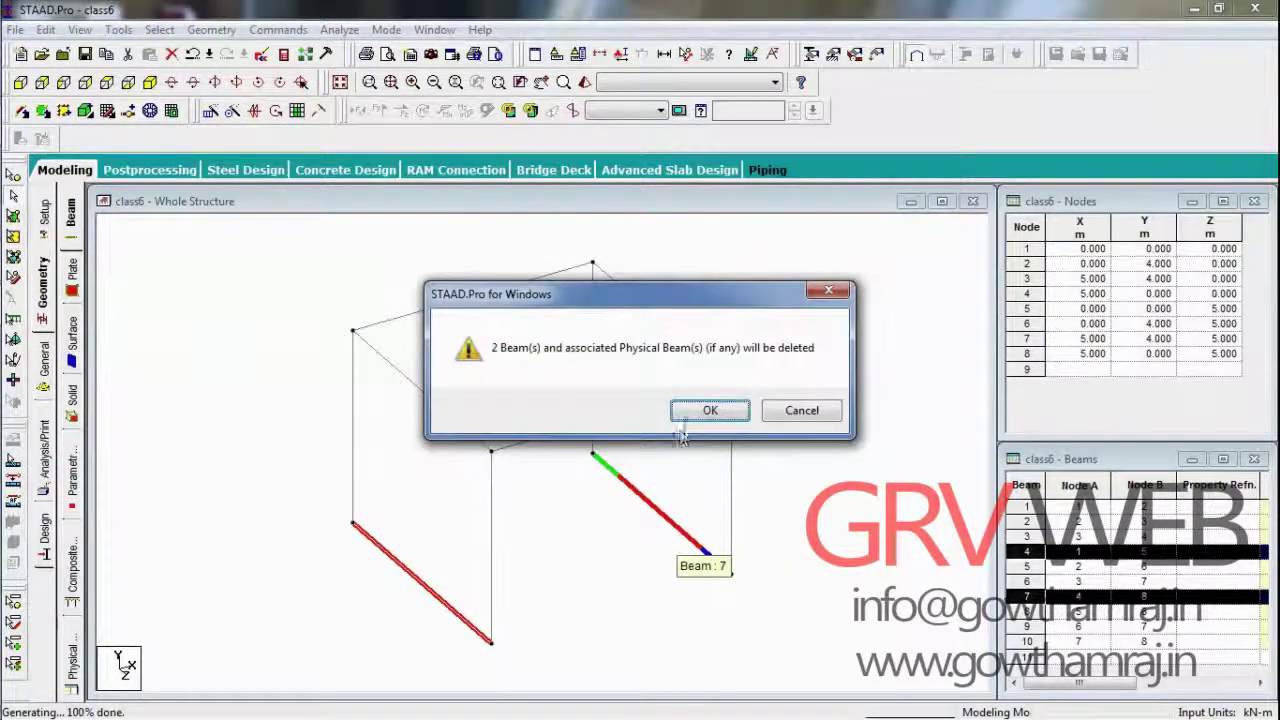
click(695, 420)
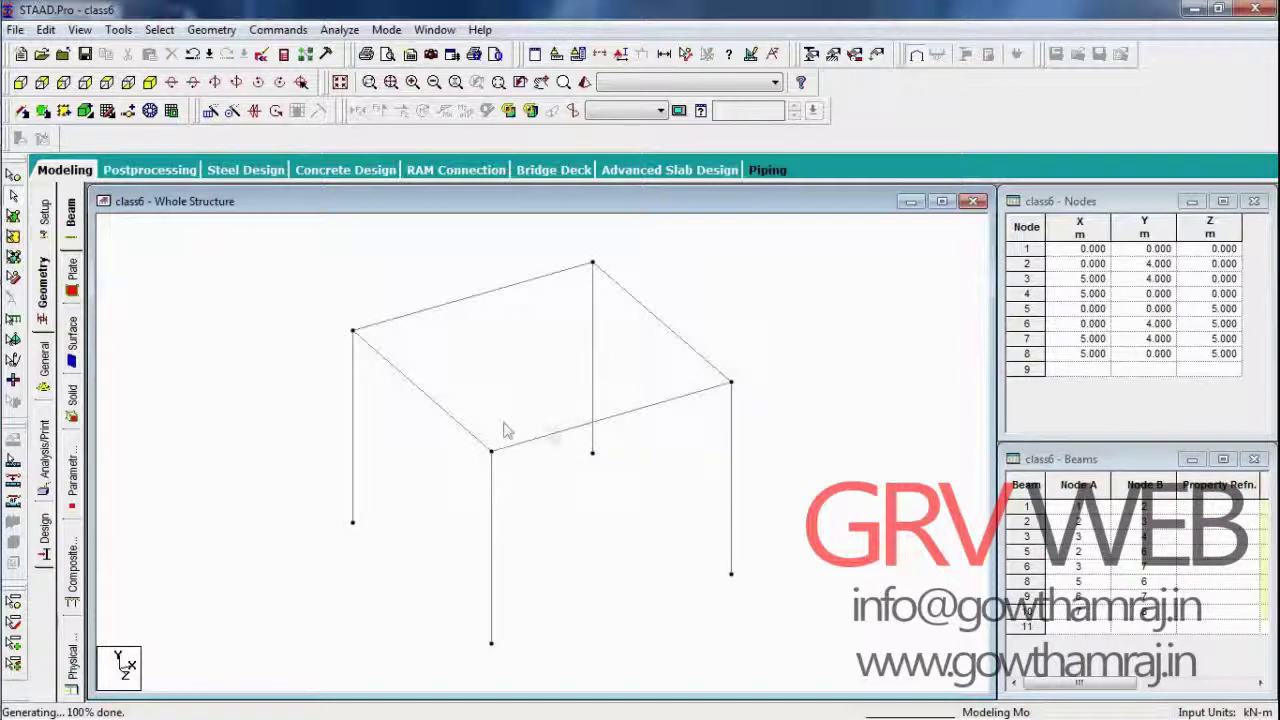
Step: Define a concrete rectangular section with YD 0.3 and ZD 0.23
click(44, 360)
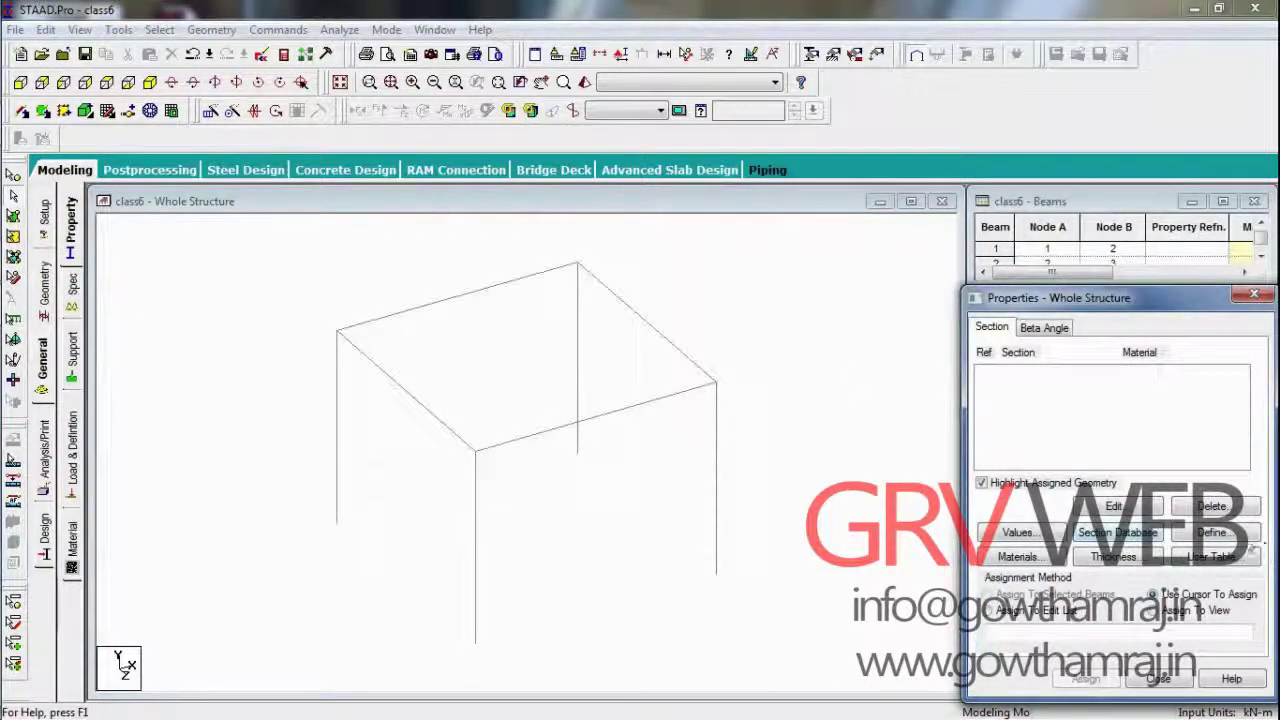
click(1213, 532)
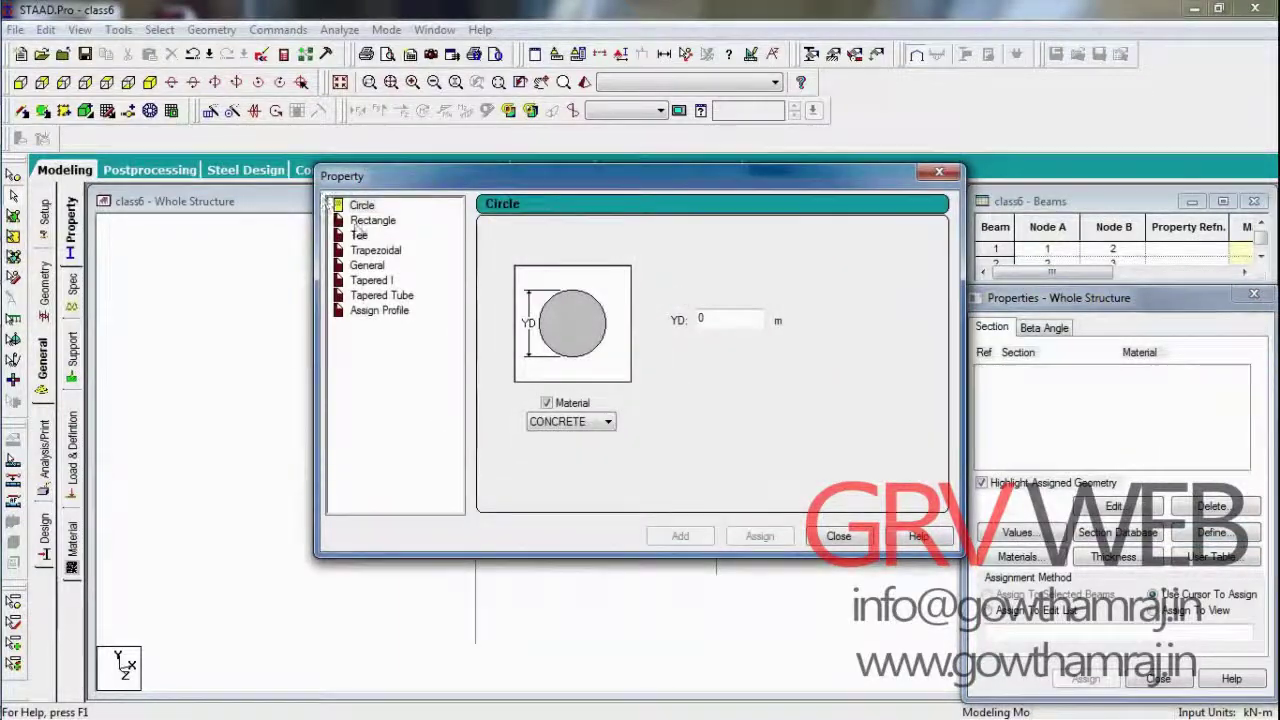
click(372, 221)
click(720, 305)
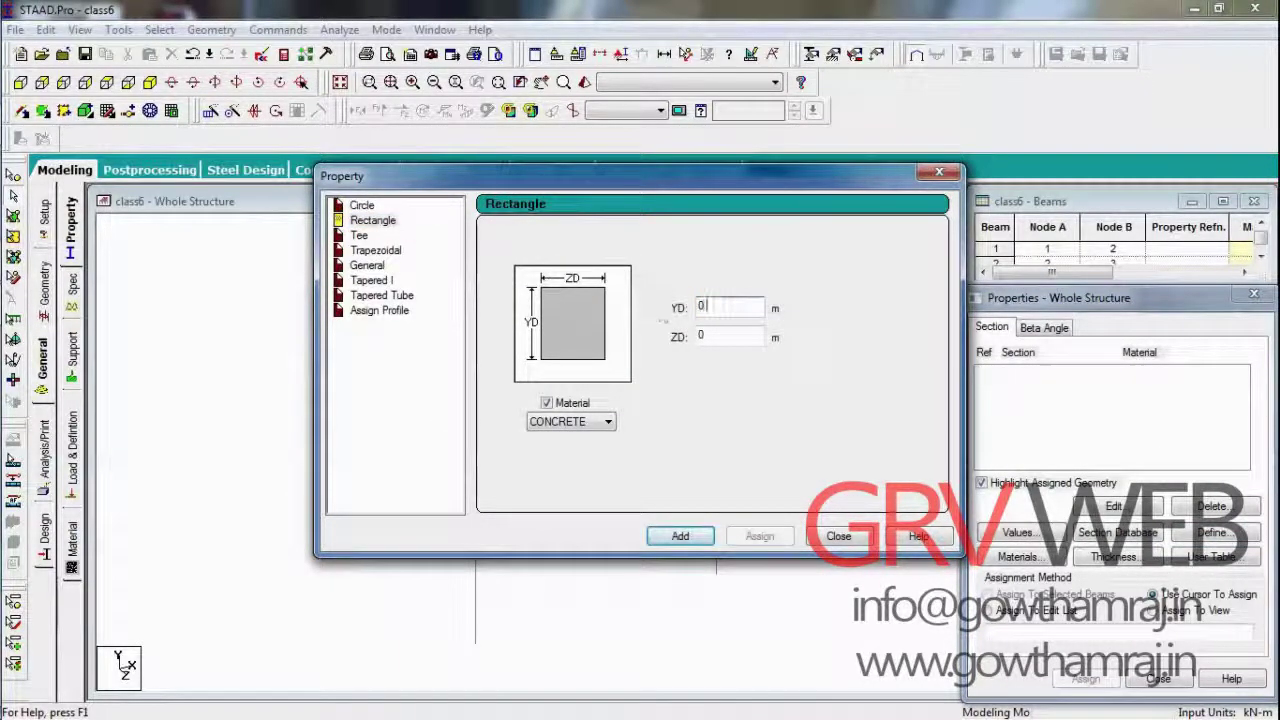
text(.3)
key(Tab)
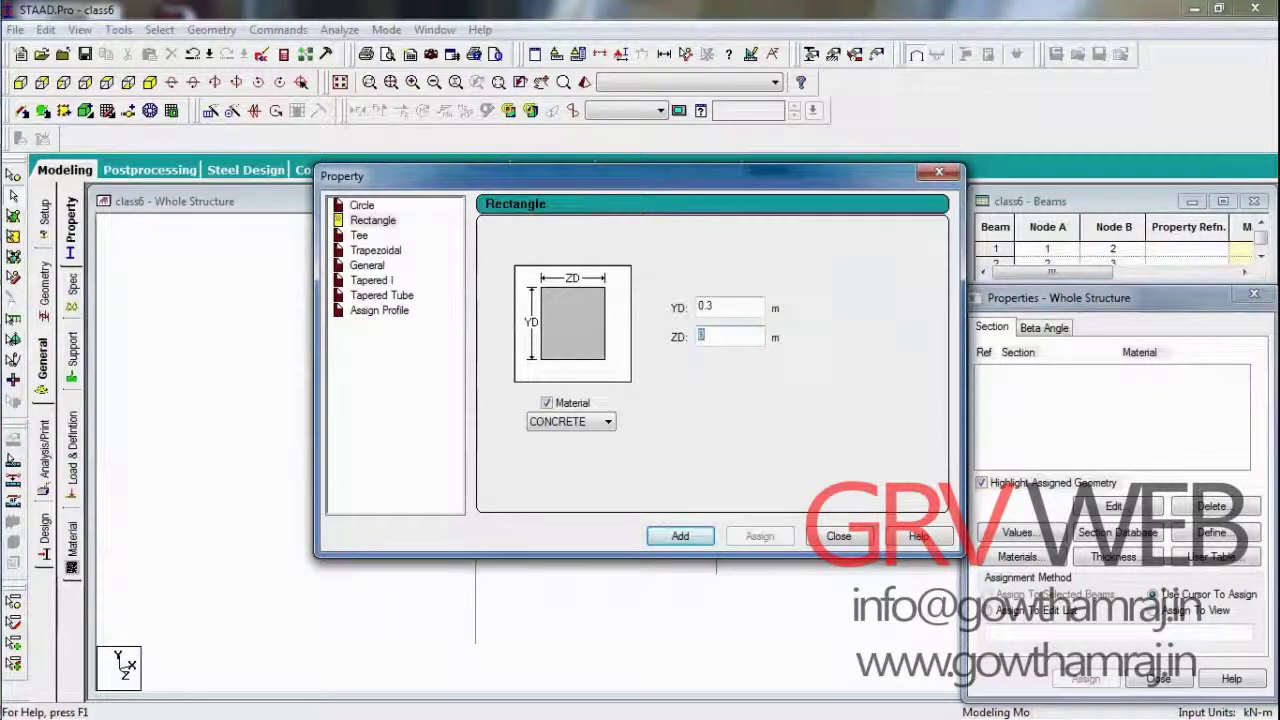
text(.23)
key(Return)
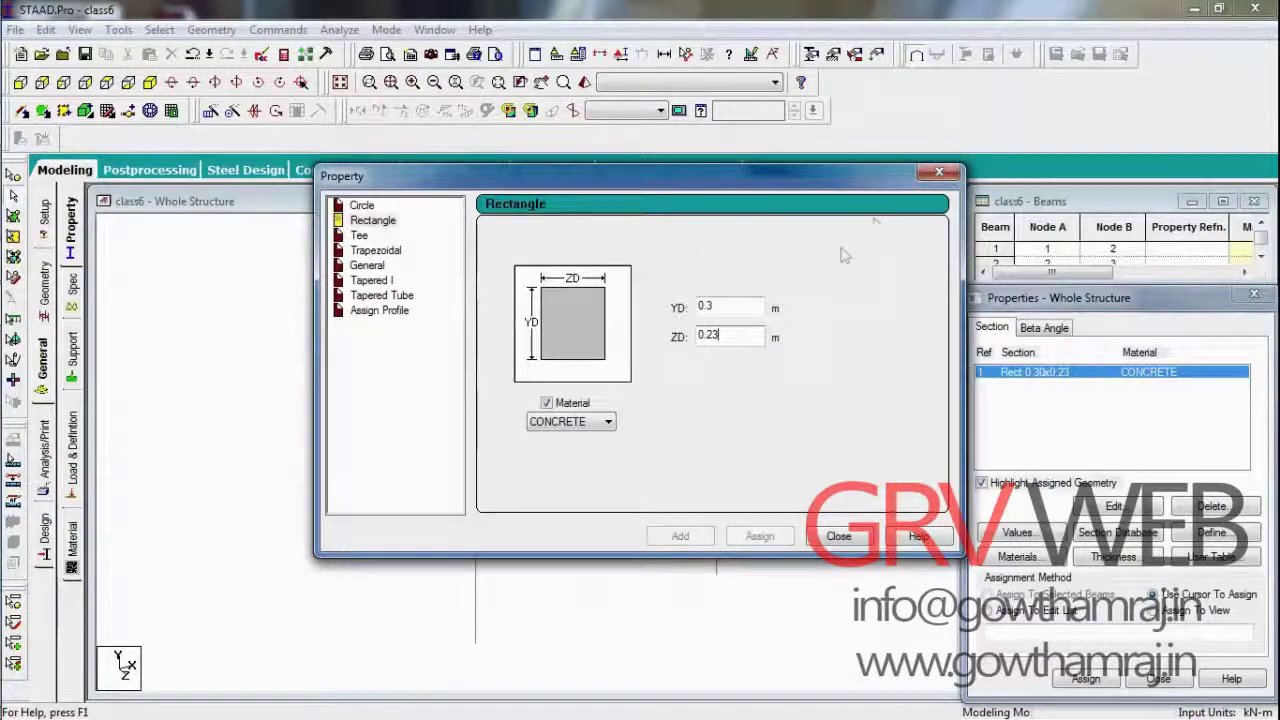
Step: Add a second concrete rectangle with YD 0.4 and ZD 0.3
click(737, 304)
key(BackSpace)
key(BackSpace)
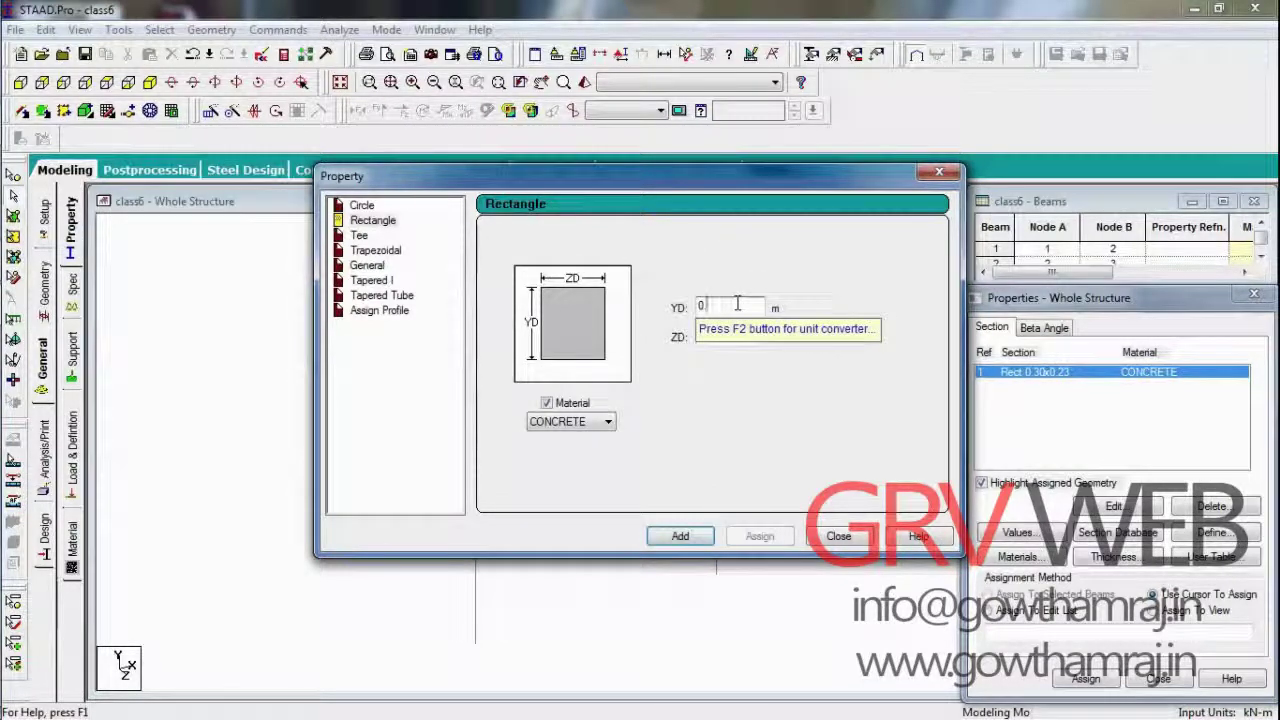
text(.4)
key(Tab)
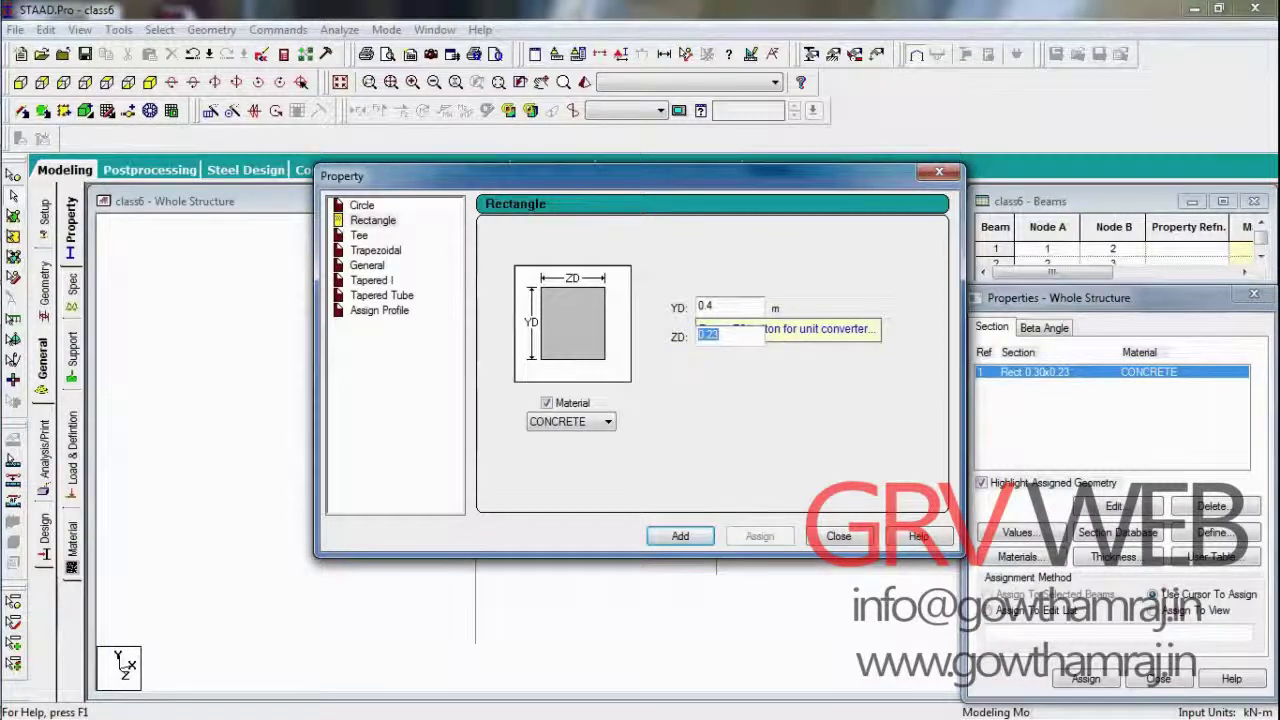
text(0.3)
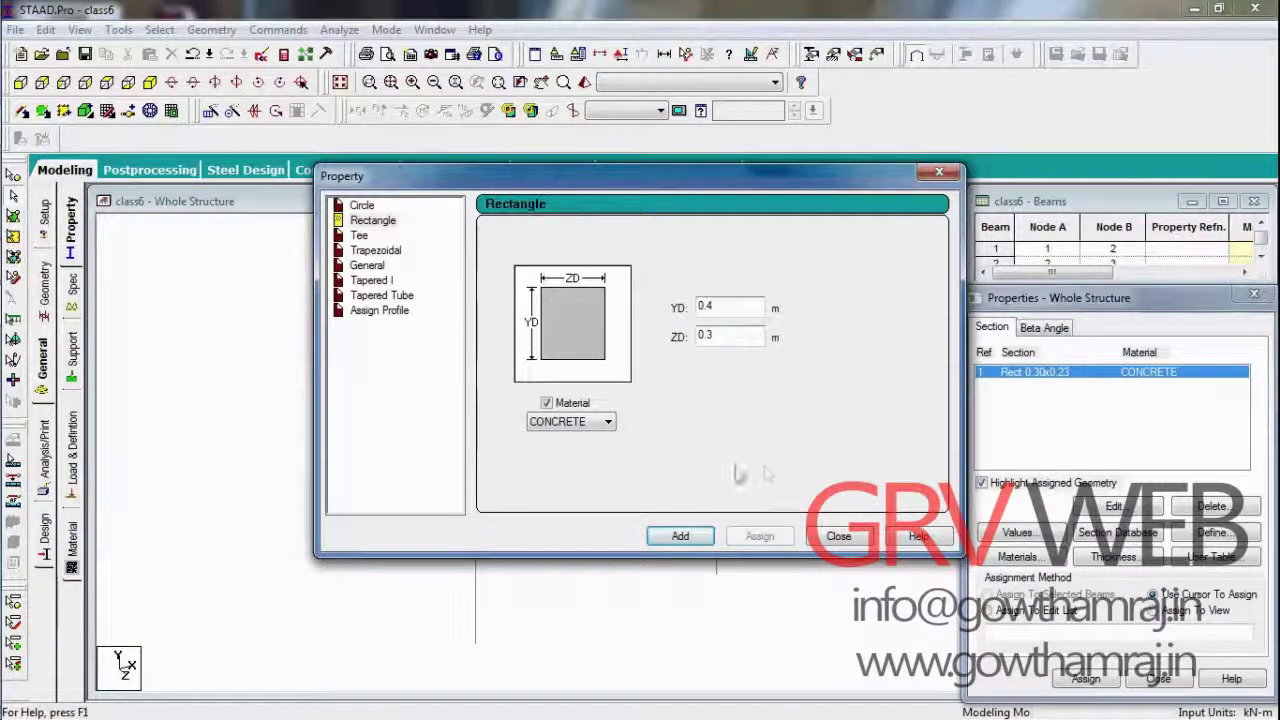
click(696, 540)
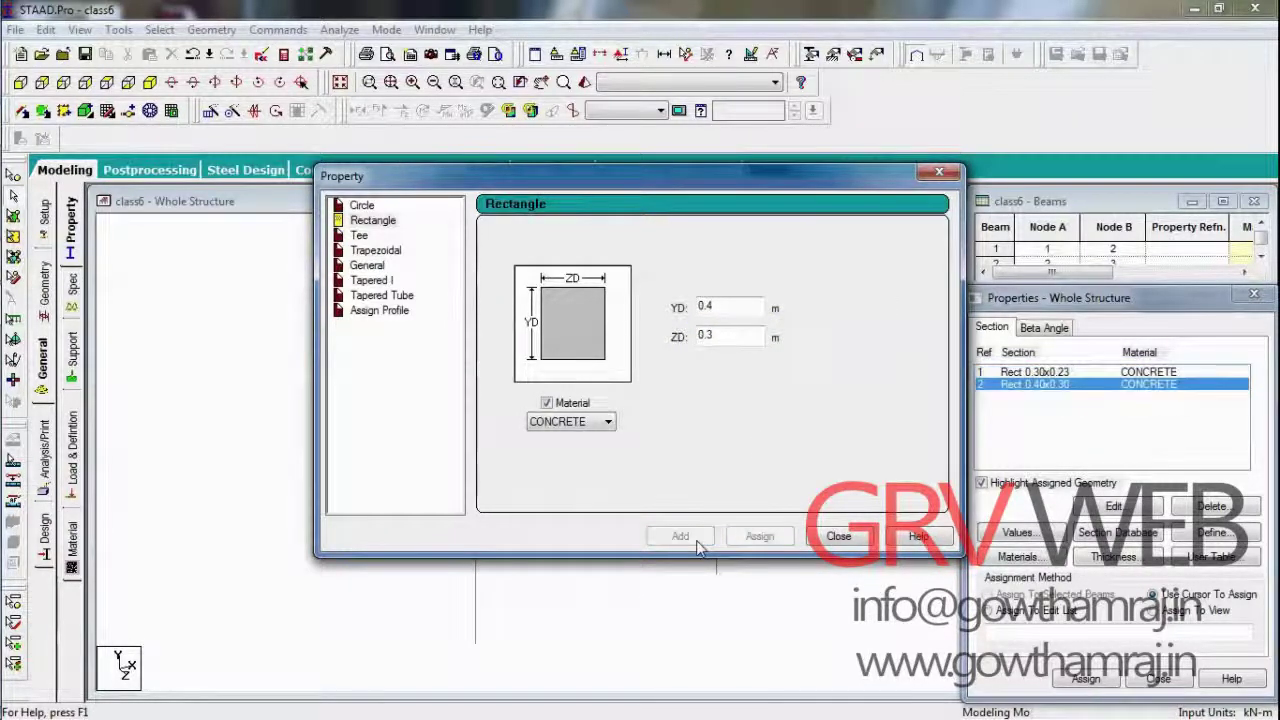
click(840, 538)
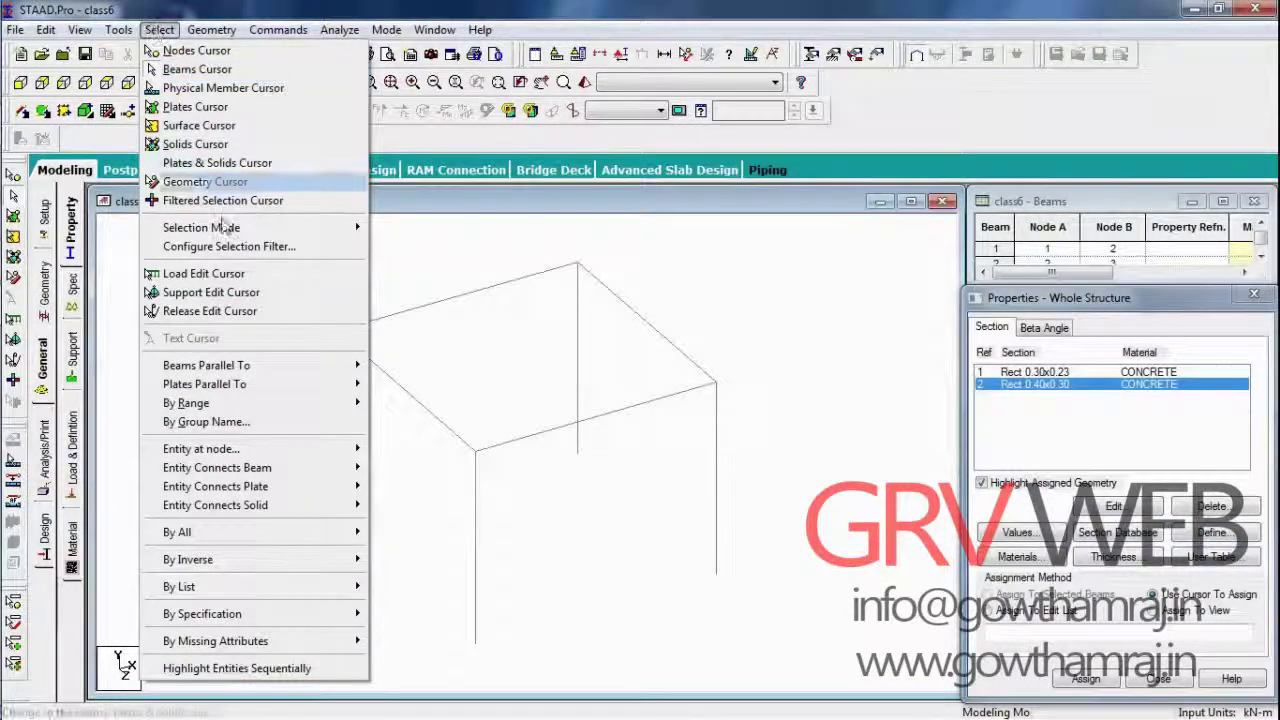
Step: Select the beams parallel to Y and assign them Rect 0.40x0.30
mouse_move(203, 368)
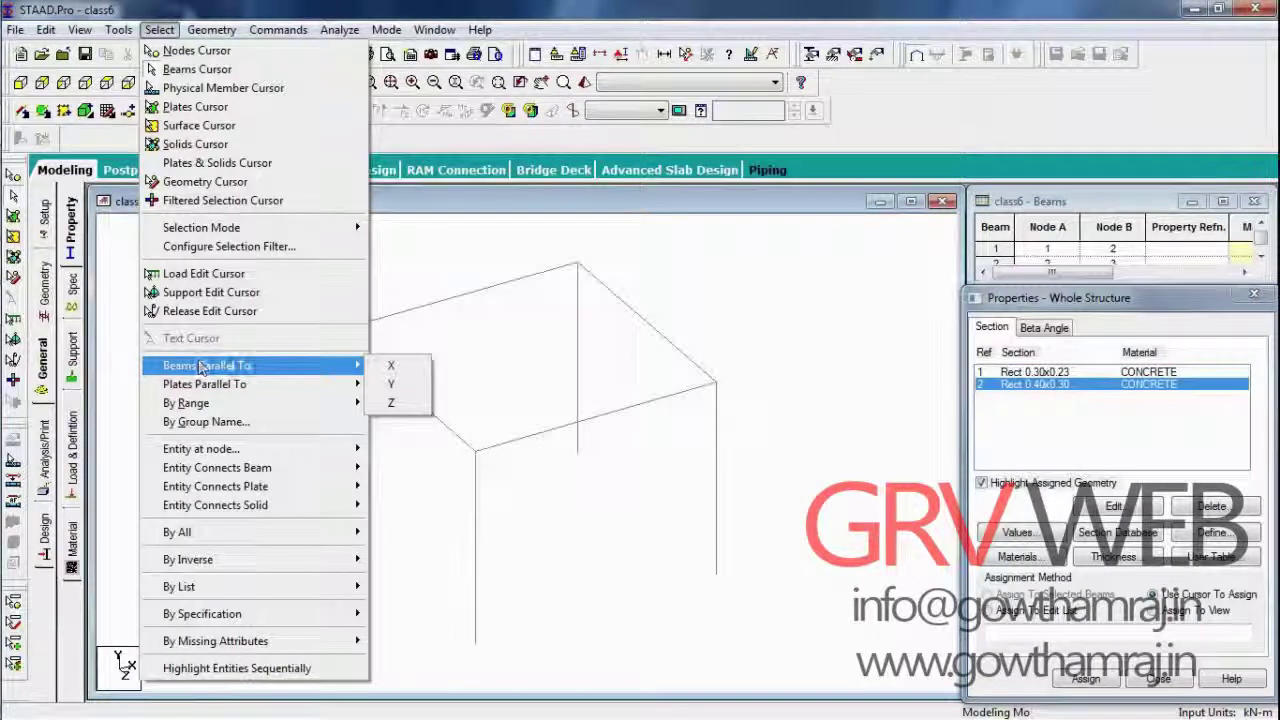
click(390, 386)
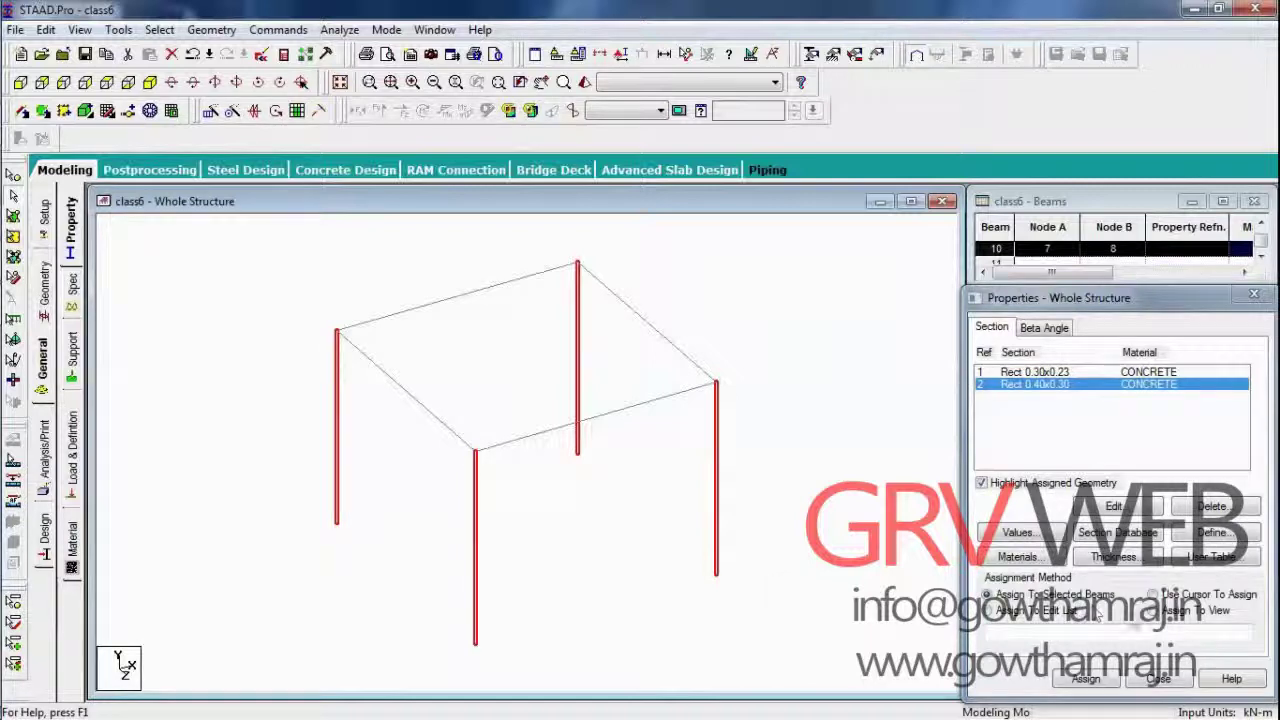
click(1087, 680)
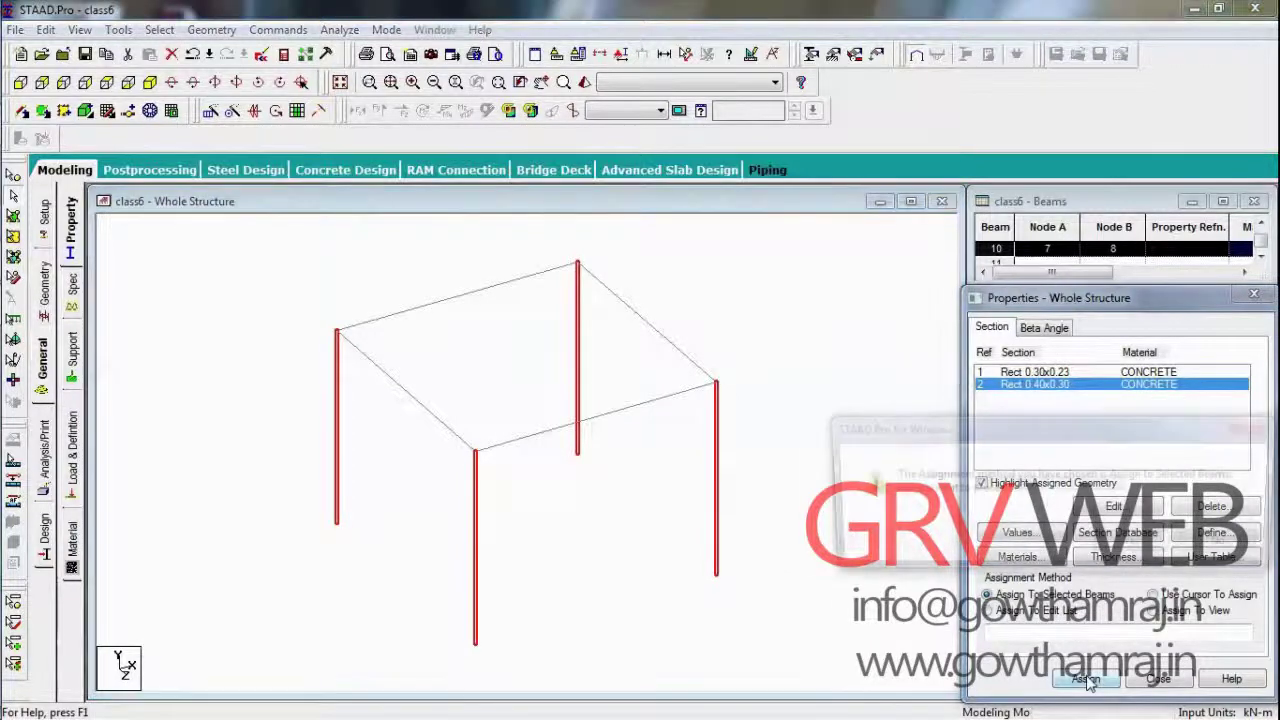
Step: Confirm R2 on the columns, then assign Rect 0.30x0.23 to all beams parallel to X and Z
click(1130, 552)
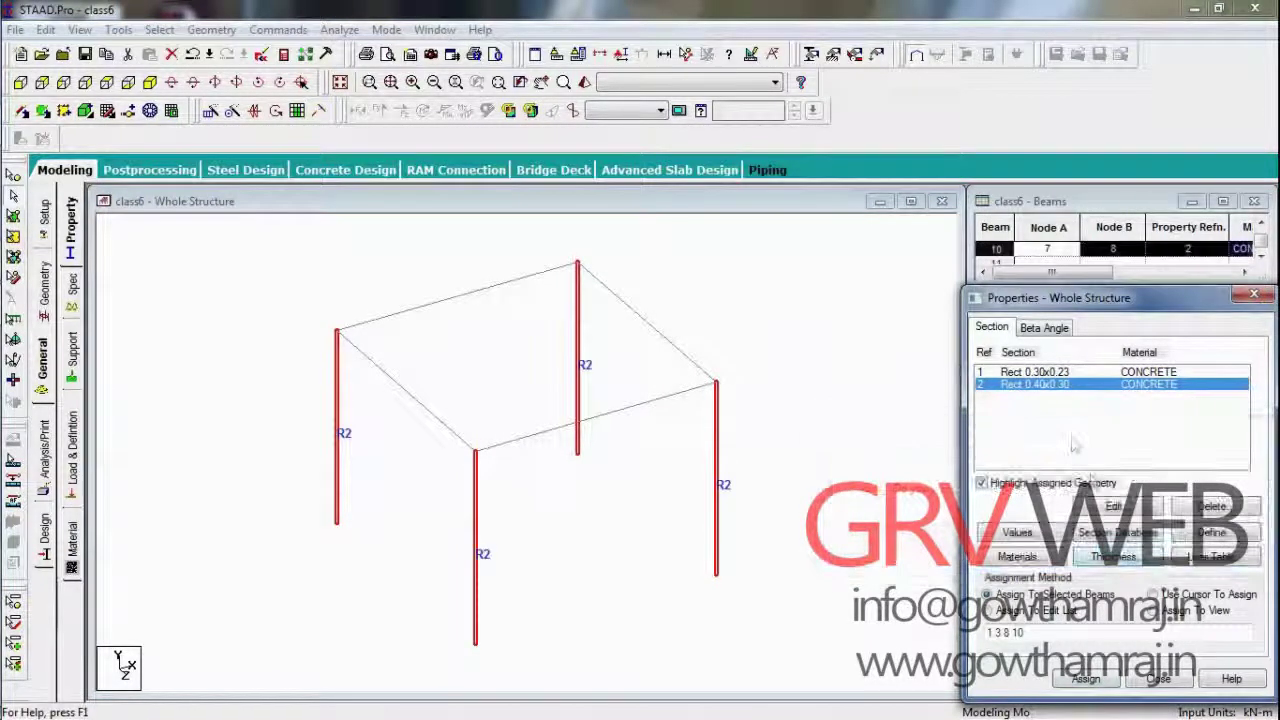
click(1078, 372)
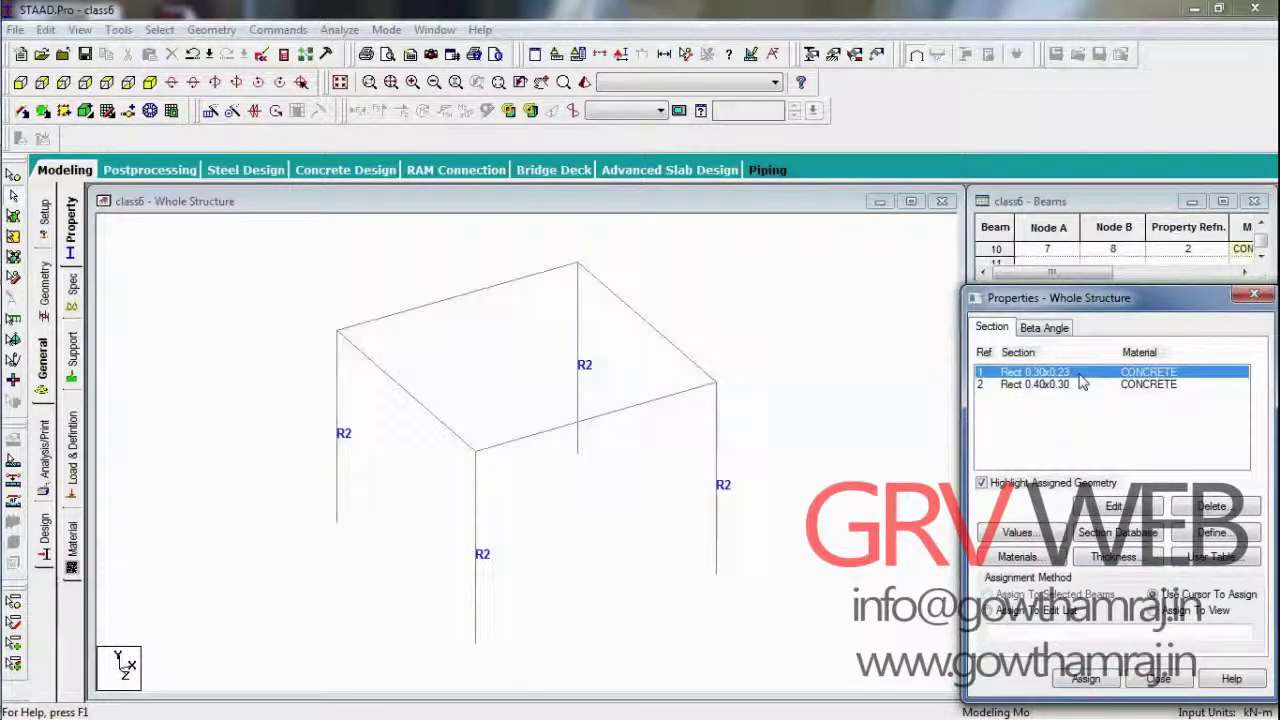
click(159, 30)
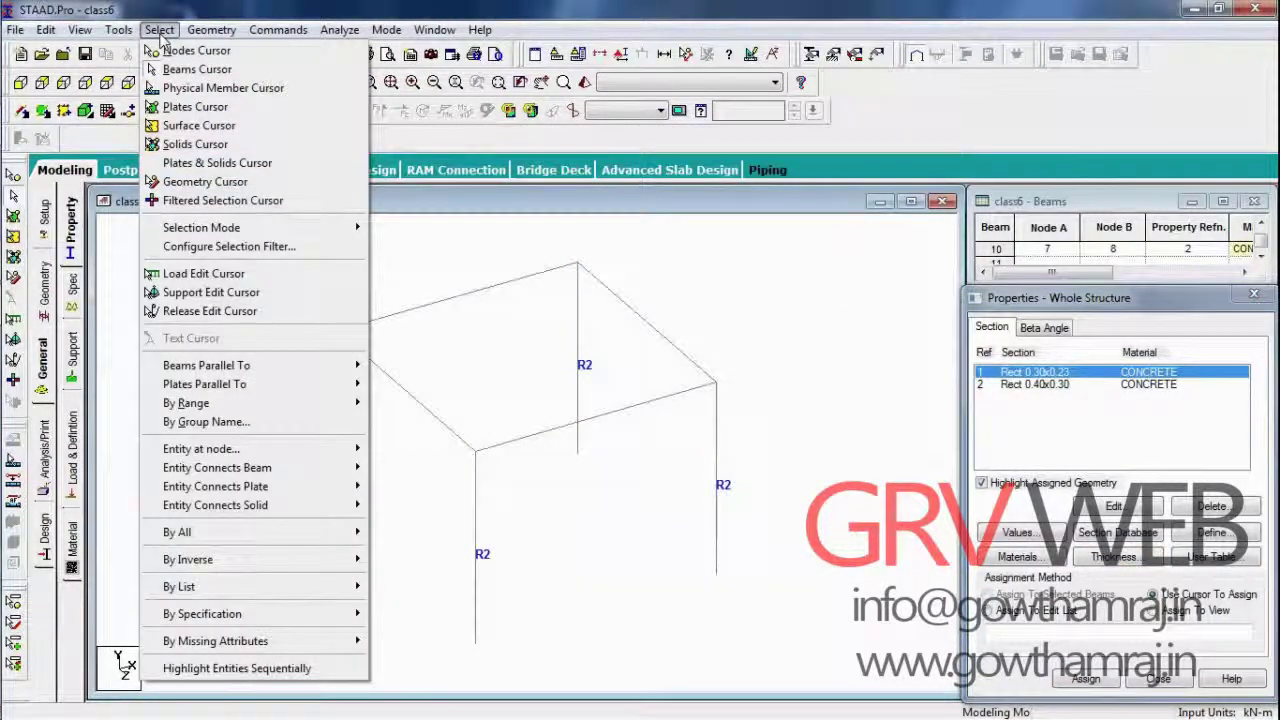
mouse_move(251, 370)
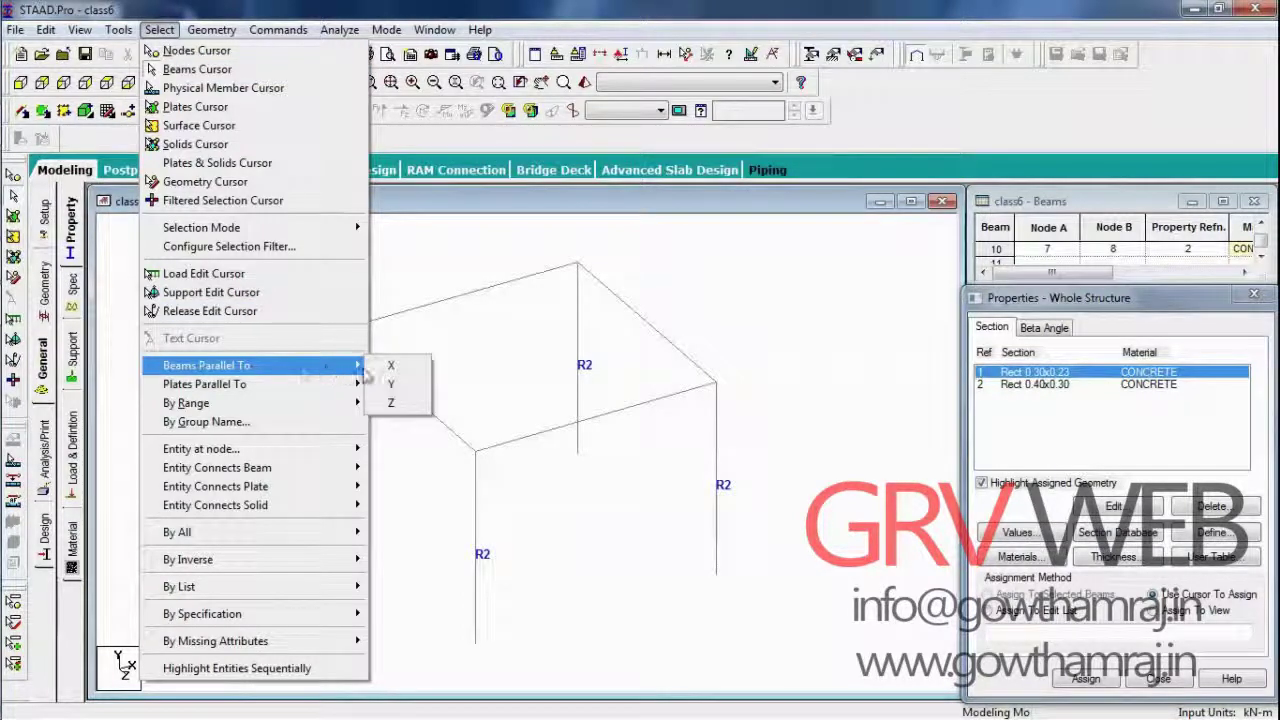
click(390, 365)
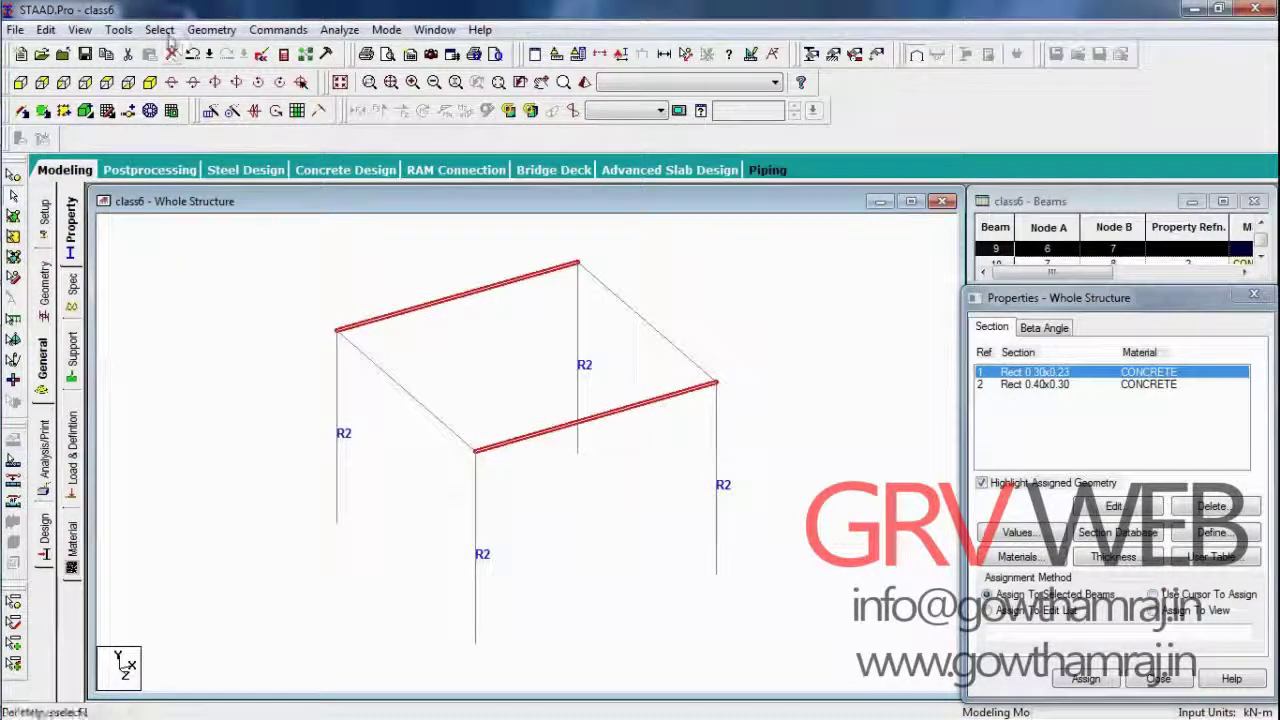
click(160, 30)
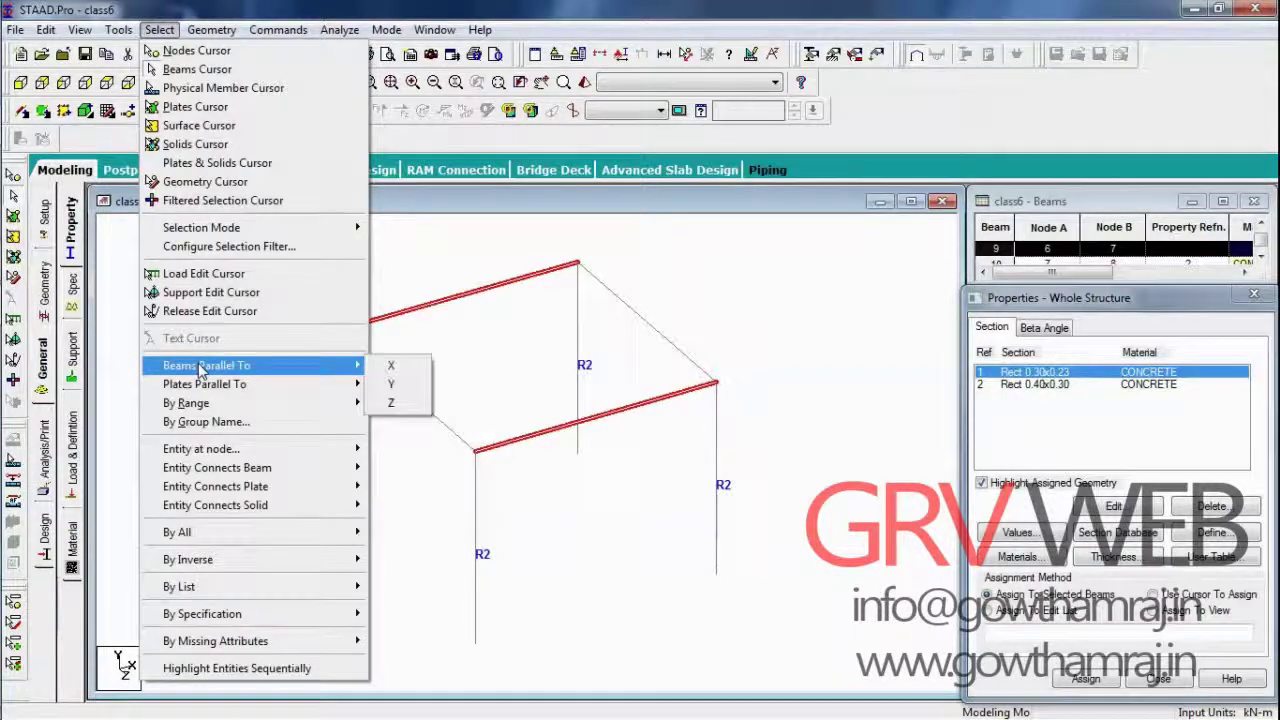
click(395, 402)
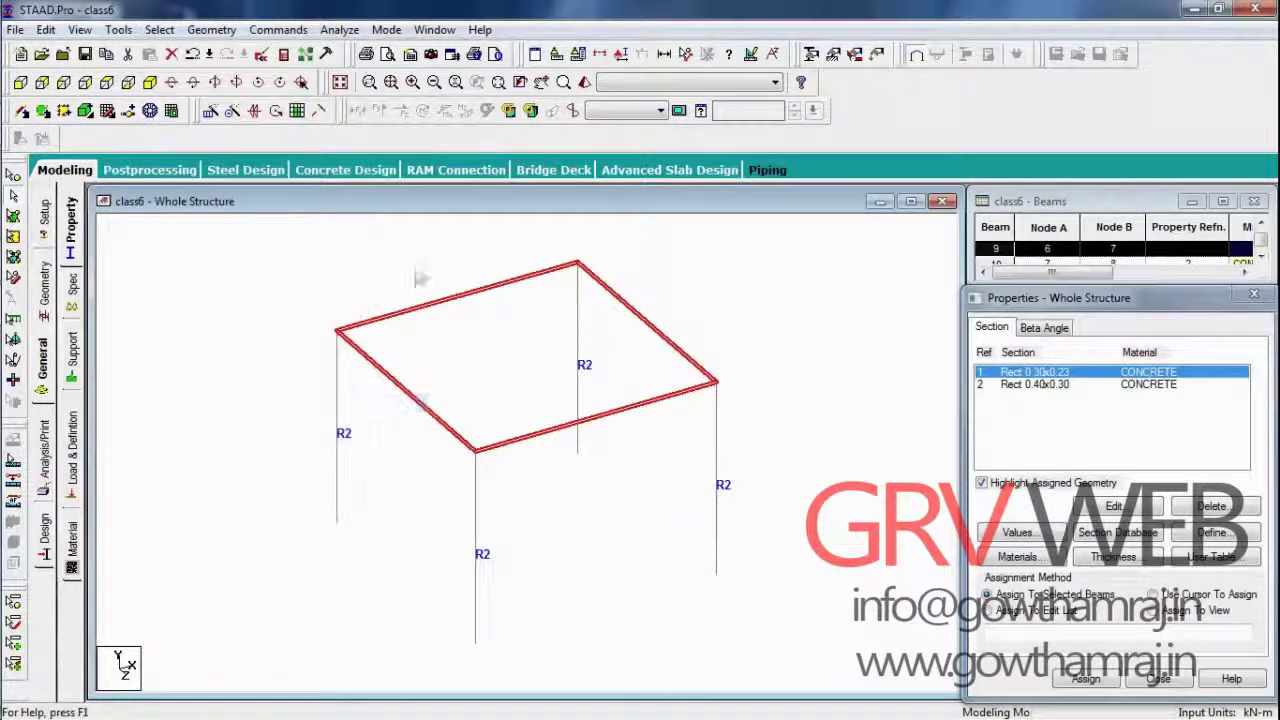
click(1088, 682)
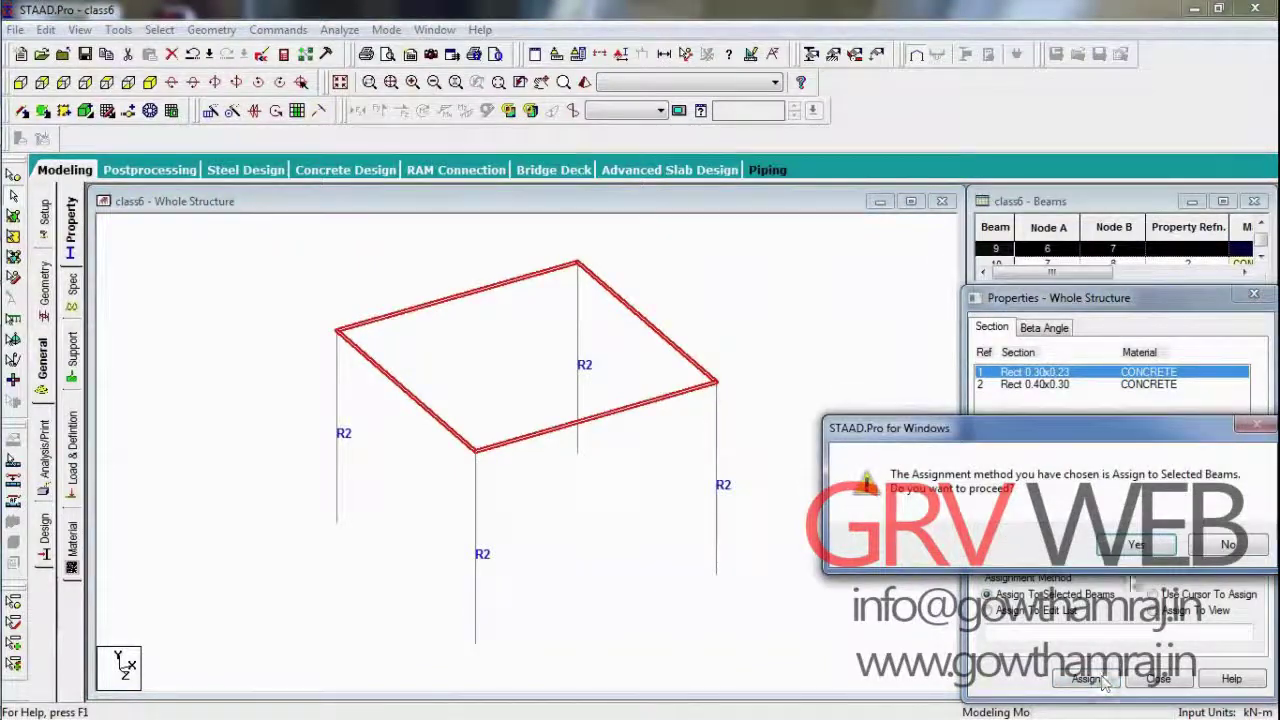
click(1150, 546)
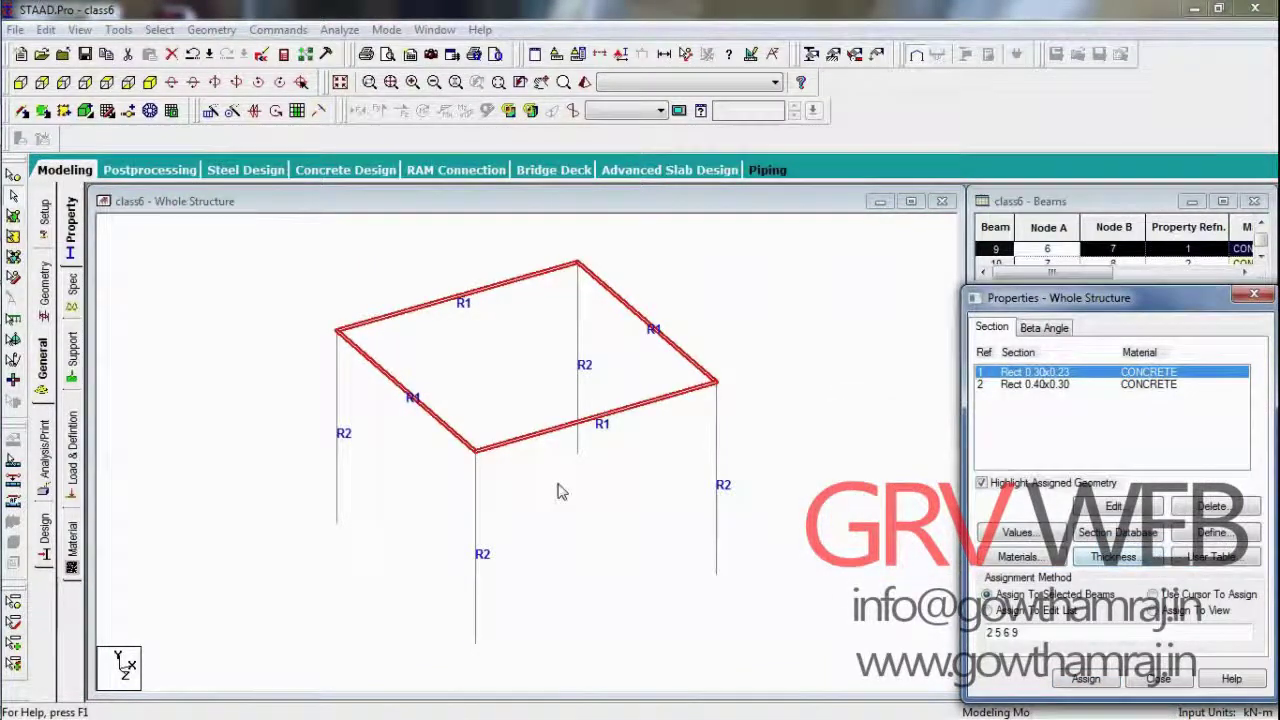
click(76, 355)
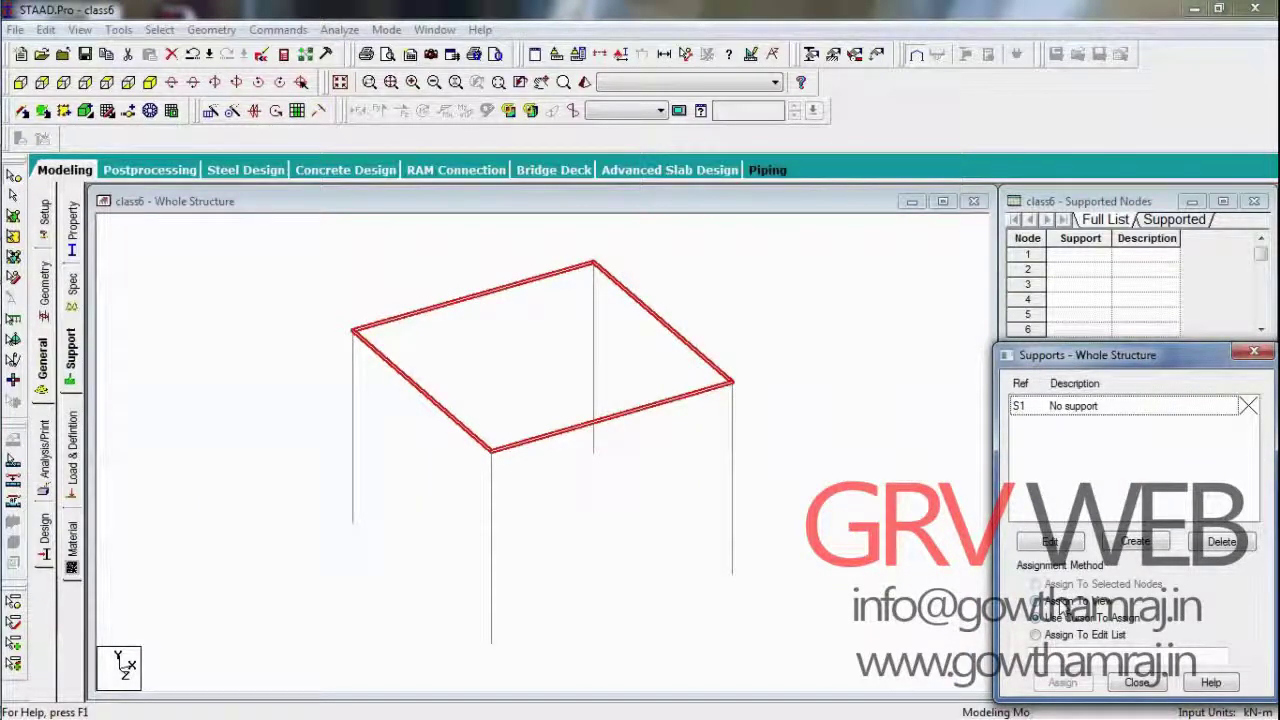
Step: Add a fixed support S2 and assign it to the four column base nodes
click(1136, 541)
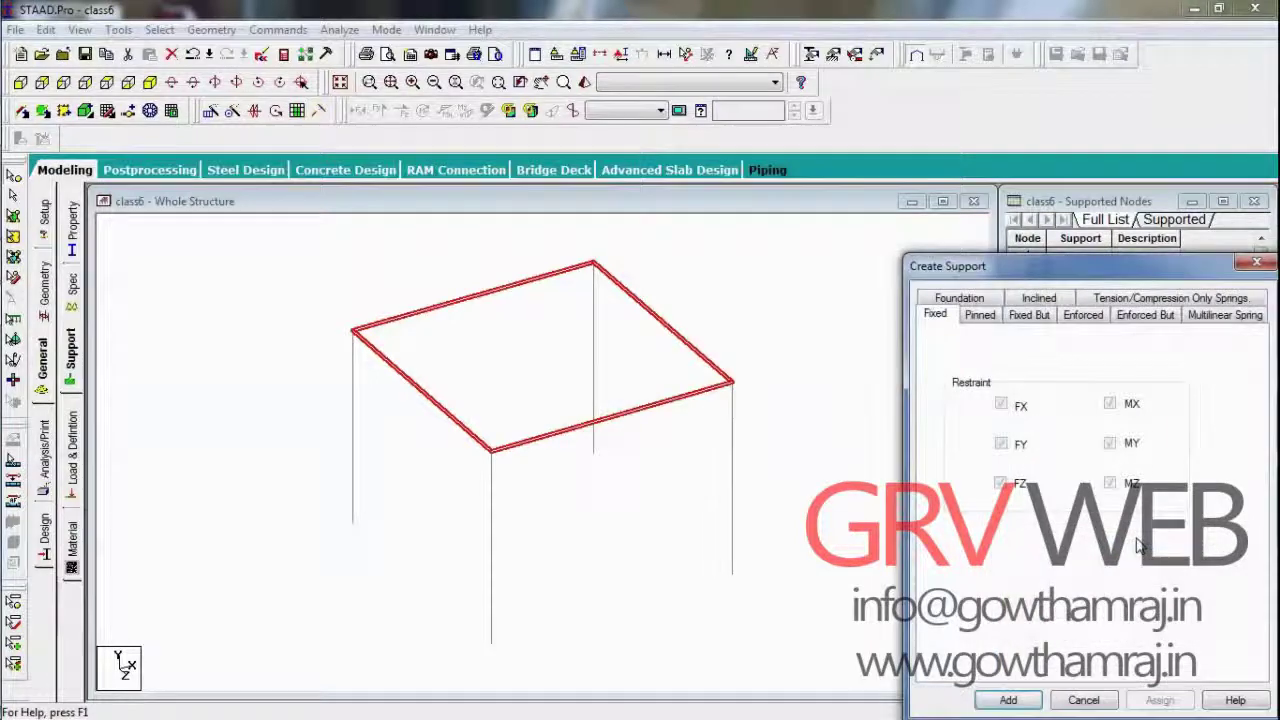
click(1008, 700)
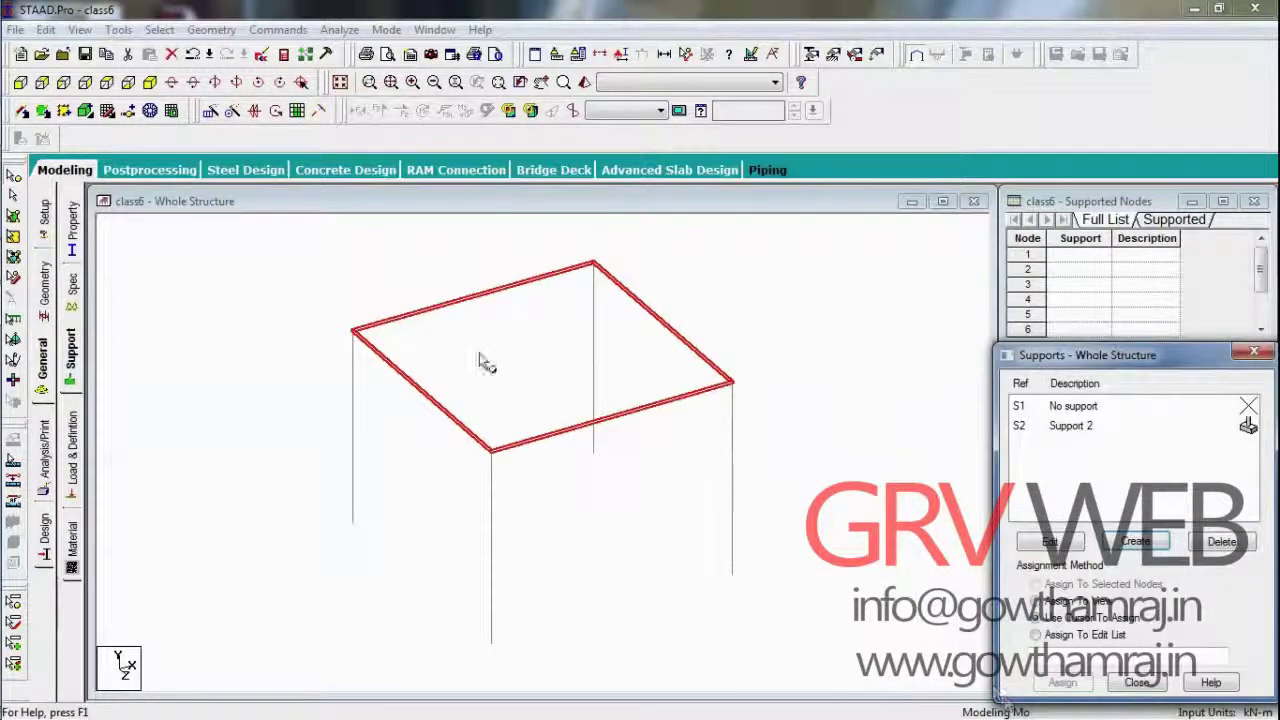
click(22, 82)
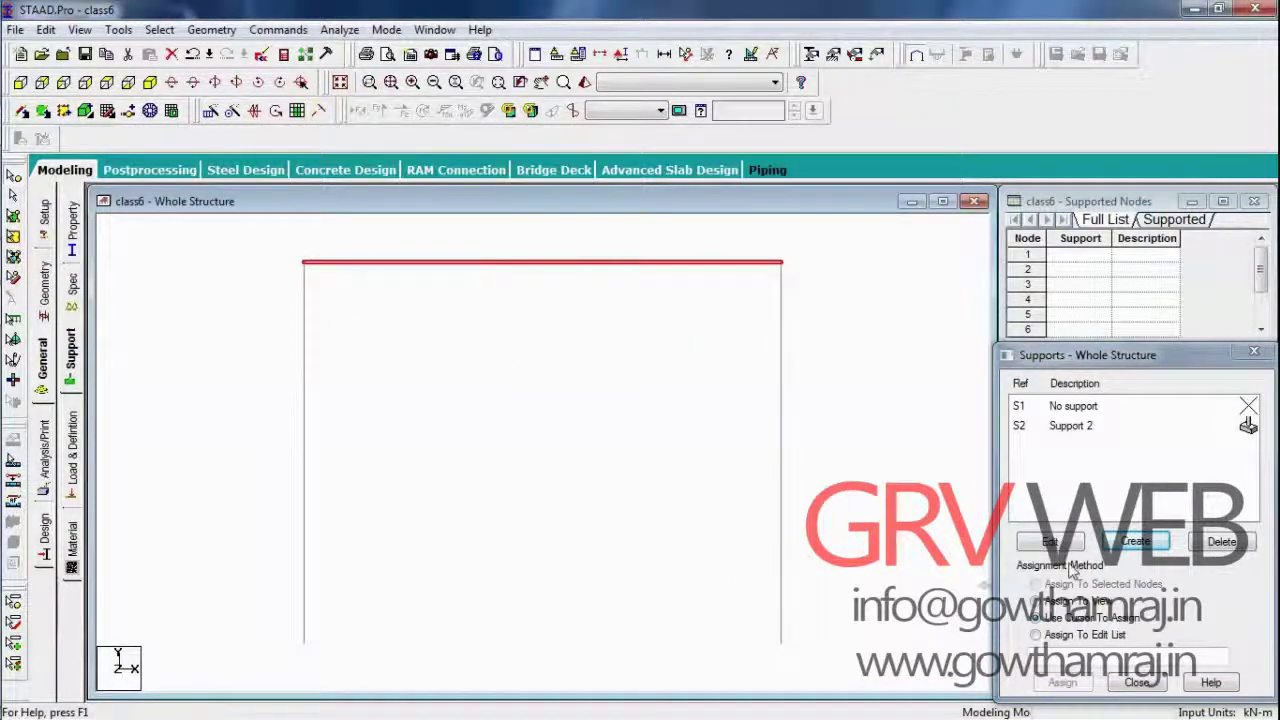
click(1074, 426)
drag(240, 563, 894, 685)
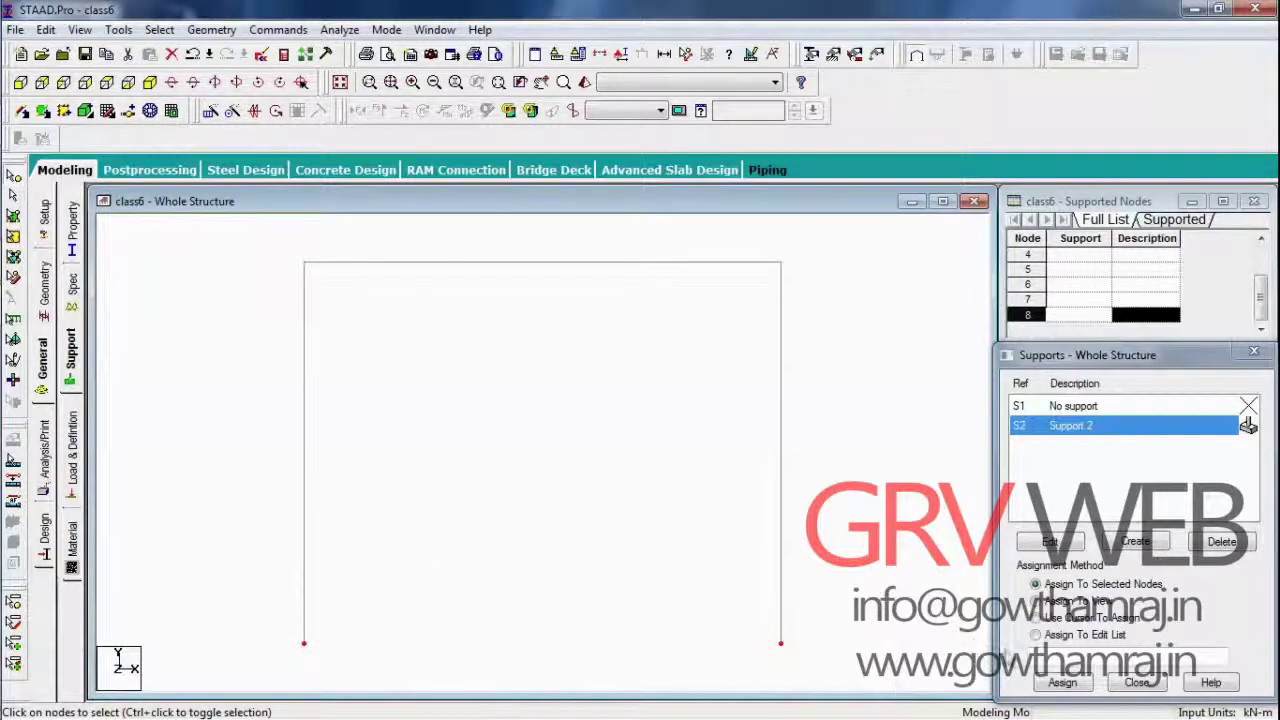
click(1063, 683)
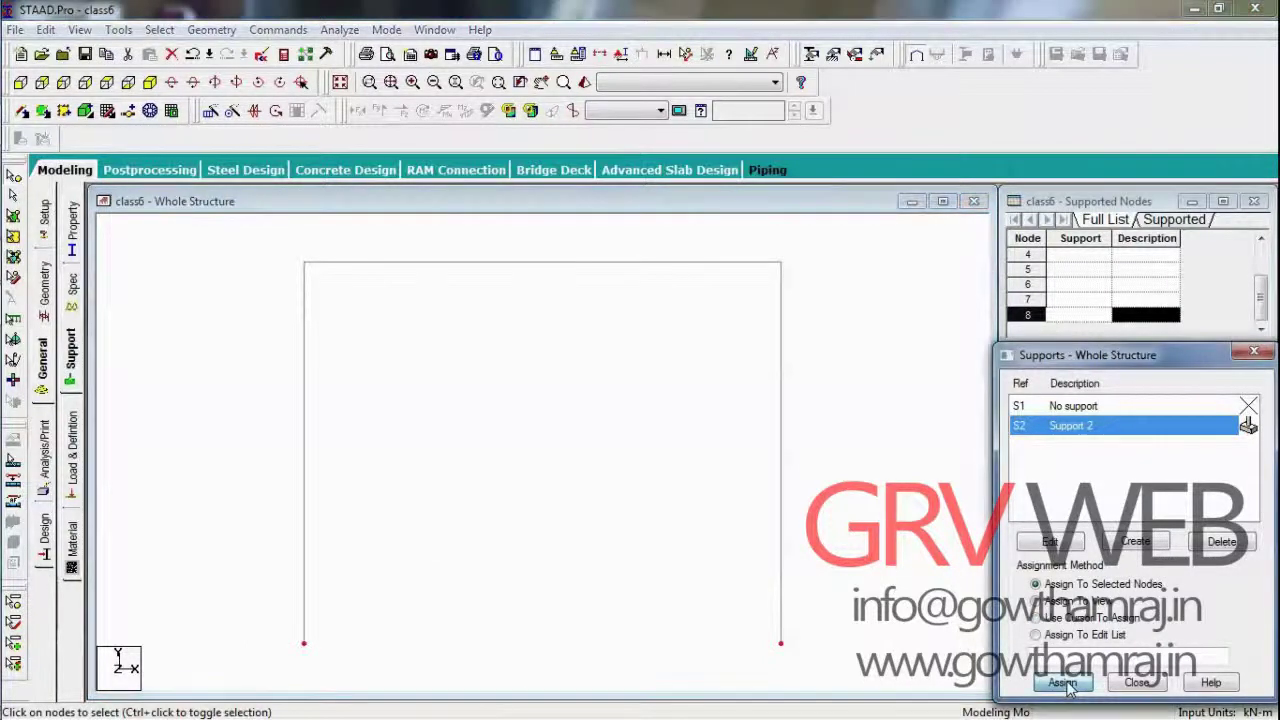
click(1139, 573)
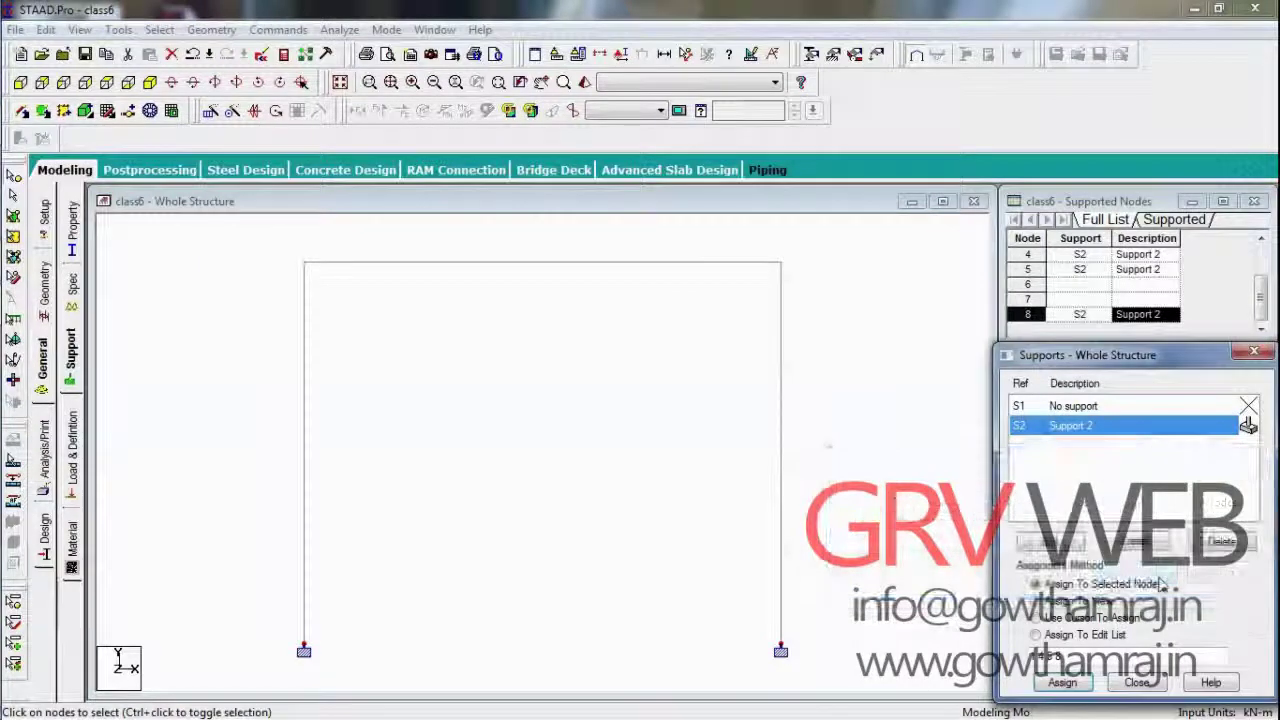
click(150, 83)
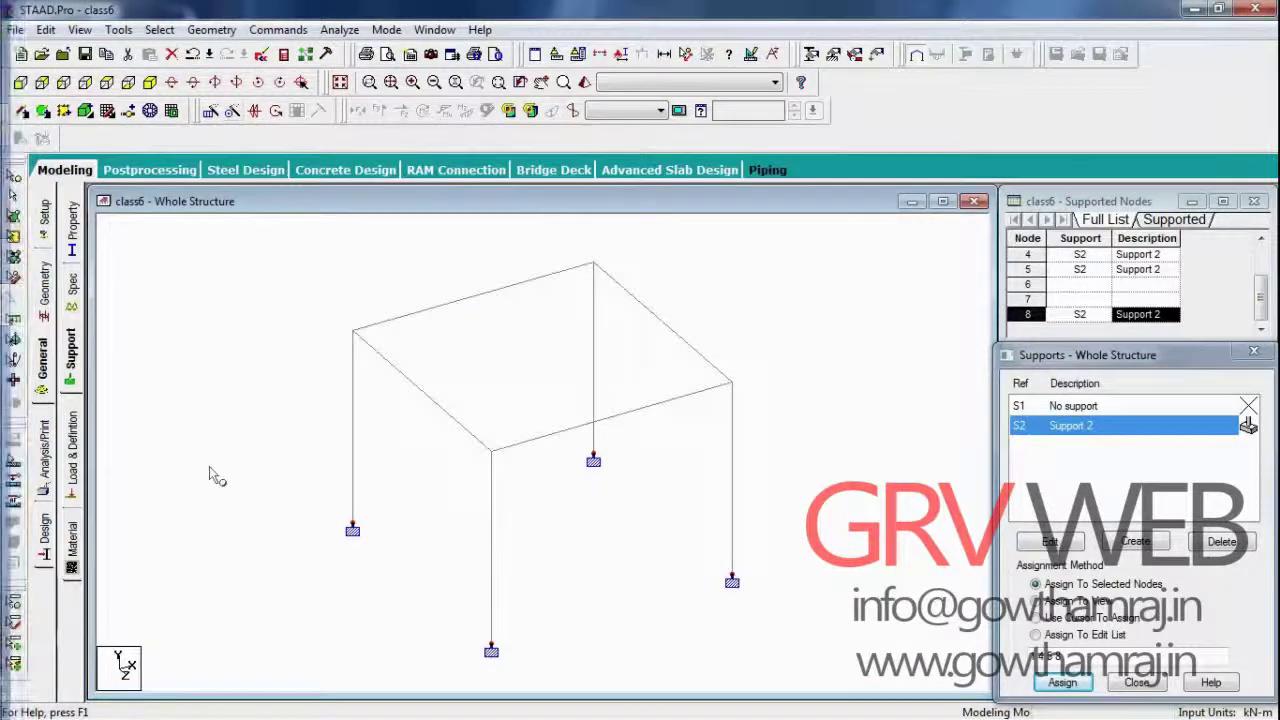
Step: Create primary load case LOAD CASE 1
click(73, 450)
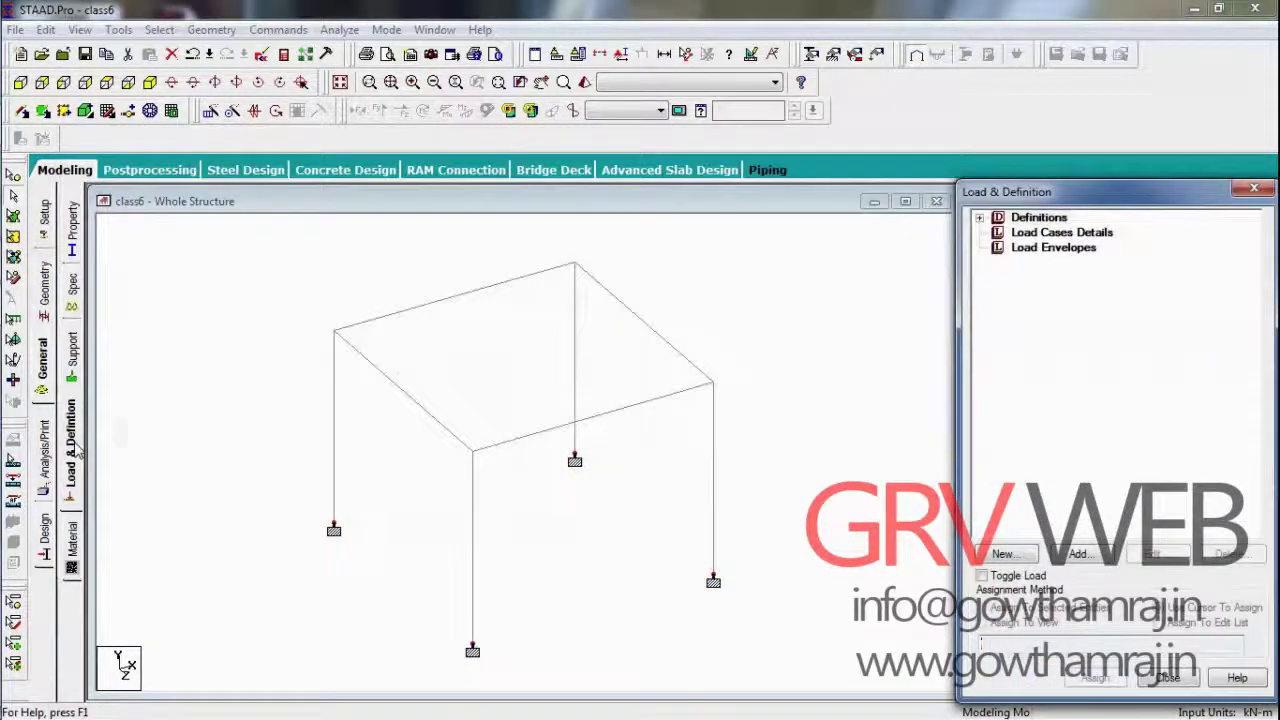
click(1074, 236)
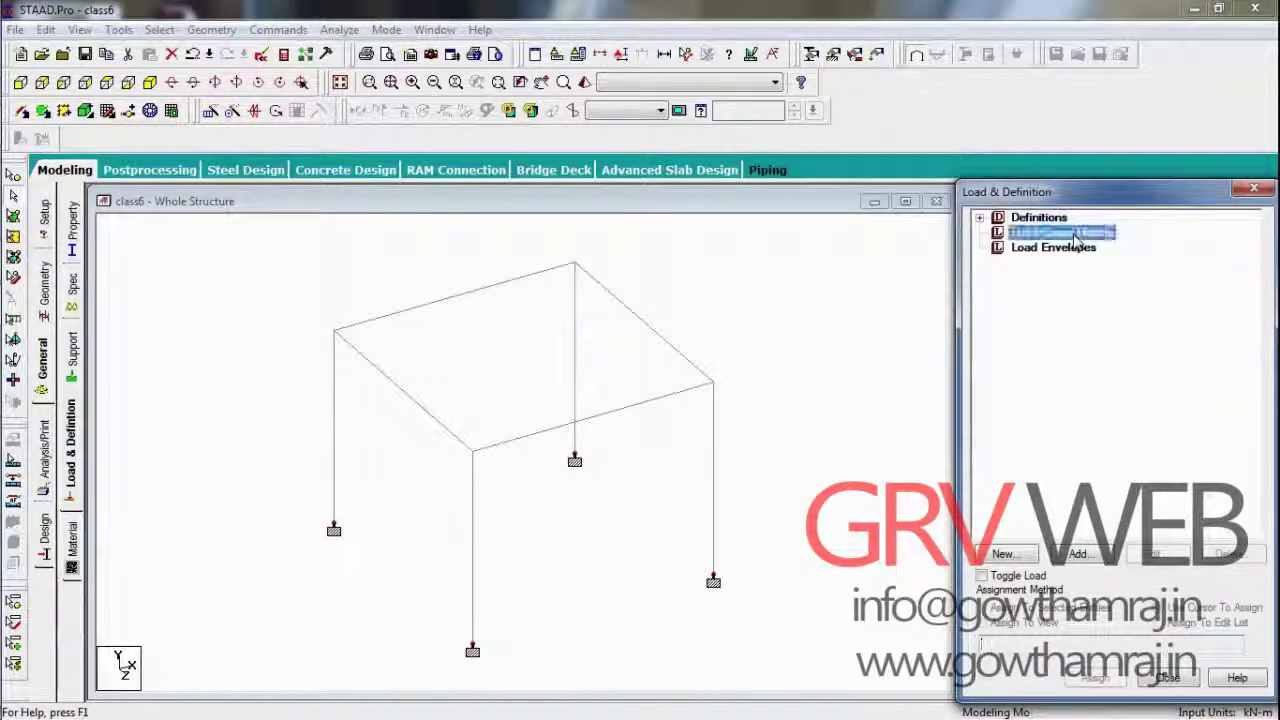
click(1096, 555)
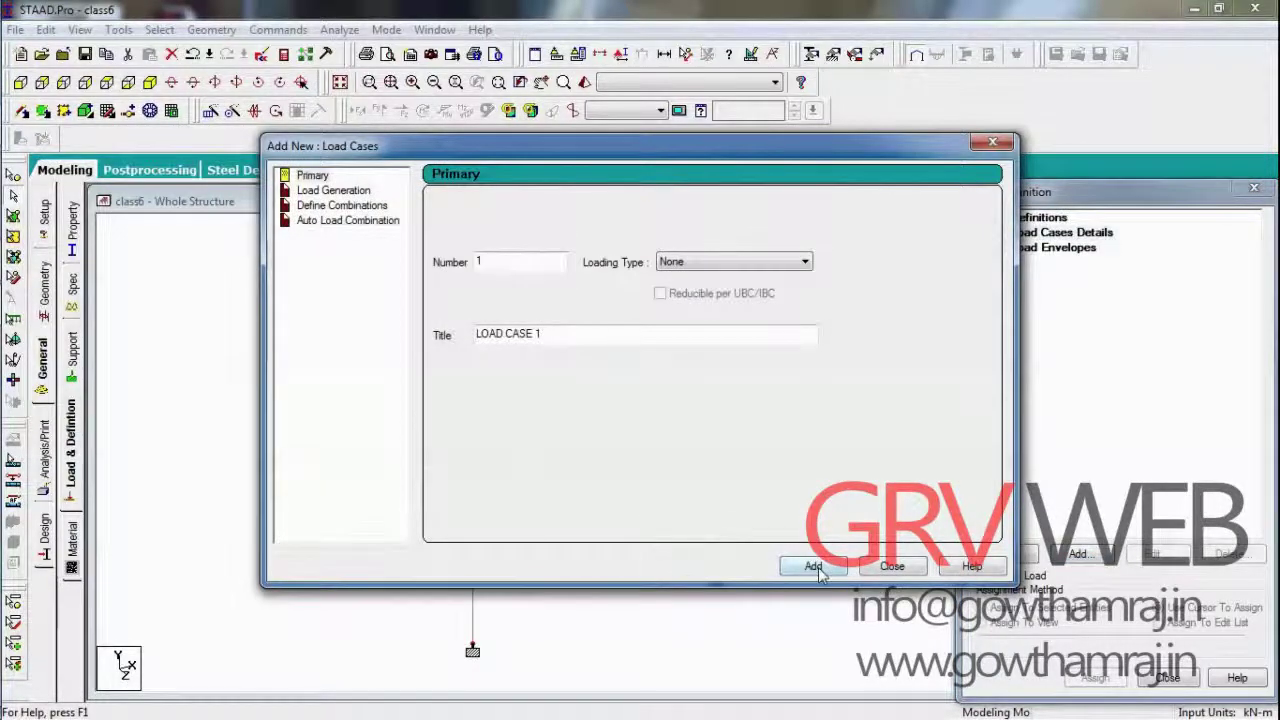
click(815, 567)
click(891, 567)
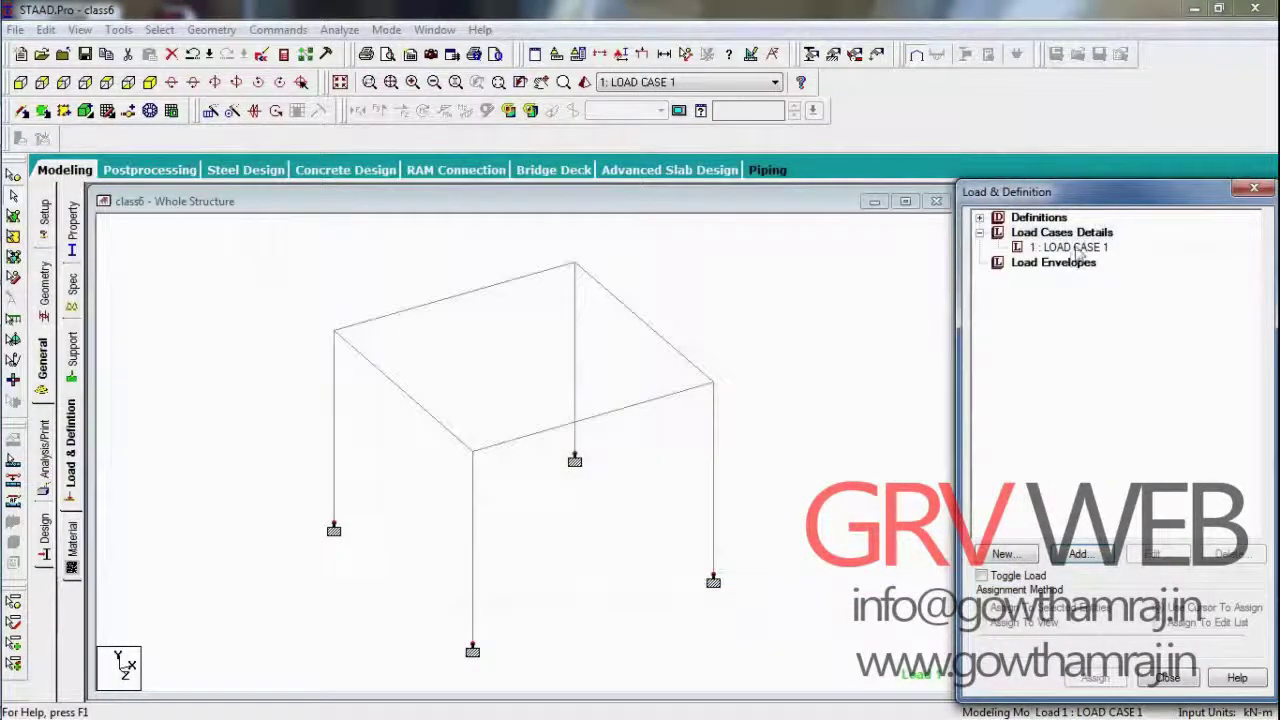
Step: Add a selfweight load in Y with factor -1 to LOAD CASE 1
click(1075, 247)
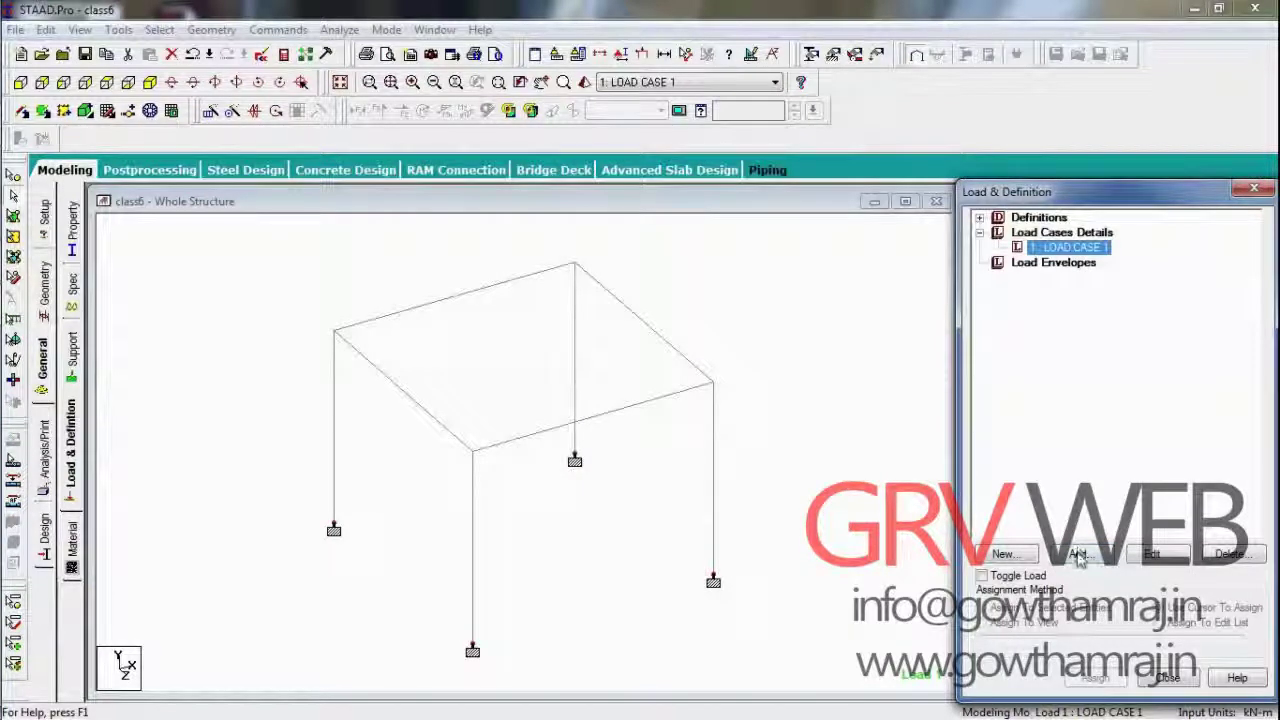
click(1077, 555)
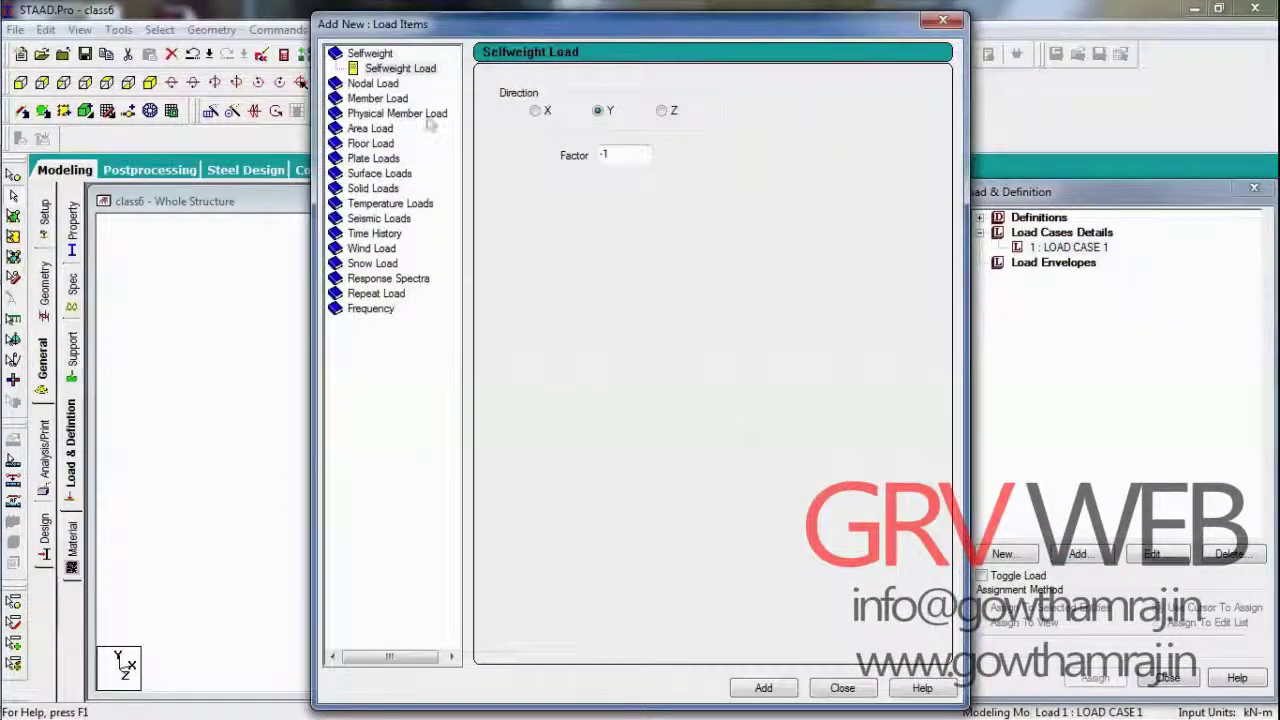
click(764, 688)
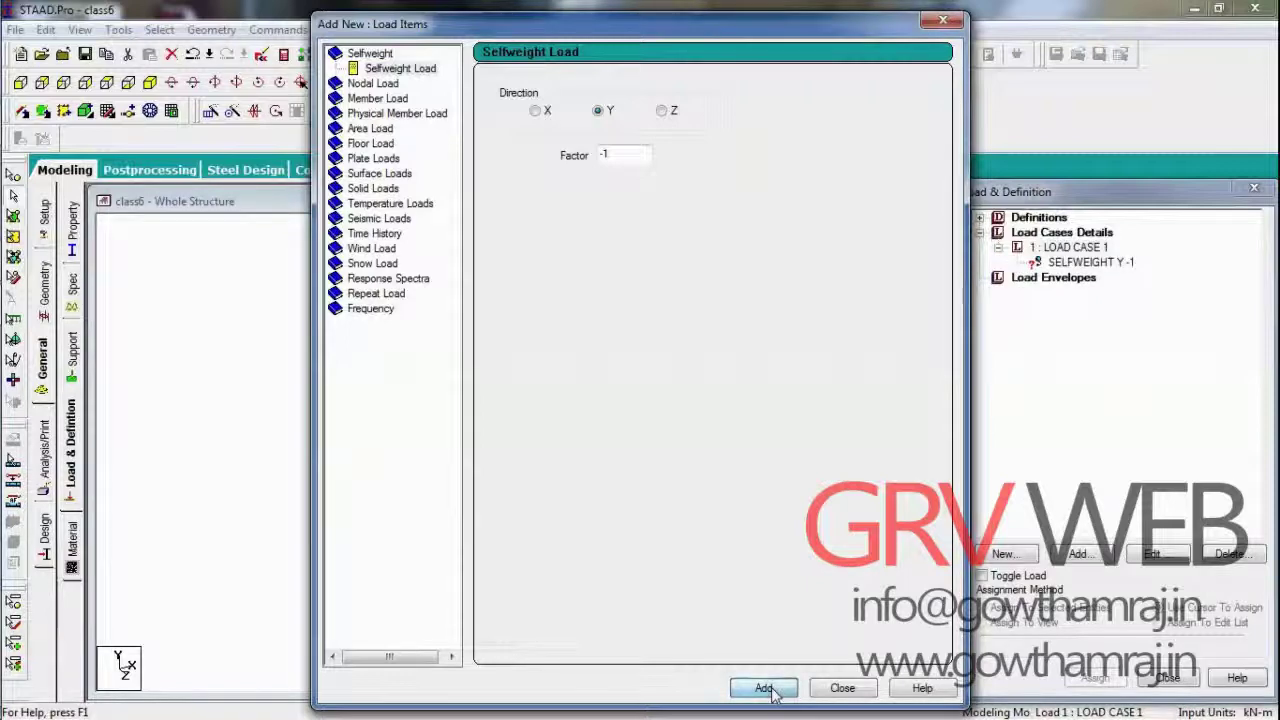
Step: Add a nodal load of Fx = 36 kN to LOAD CASE 1
click(378, 84)
mouse_move(44, 614)
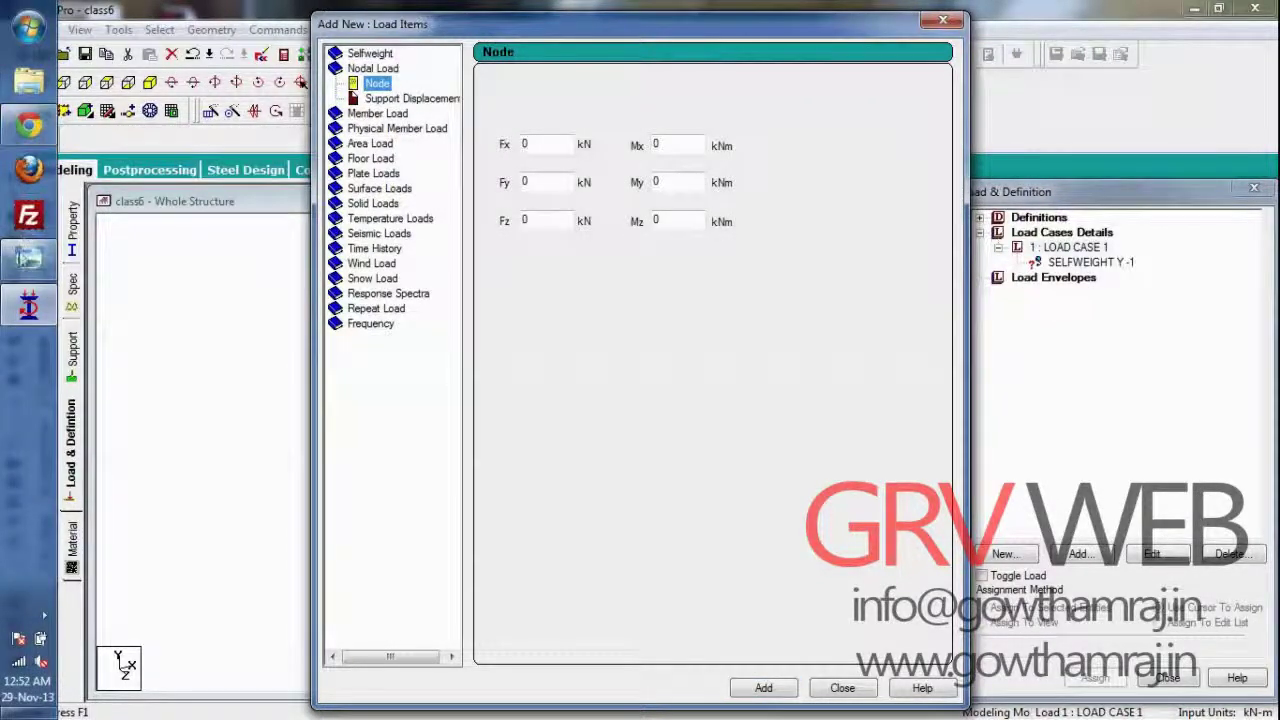
click(27, 258)
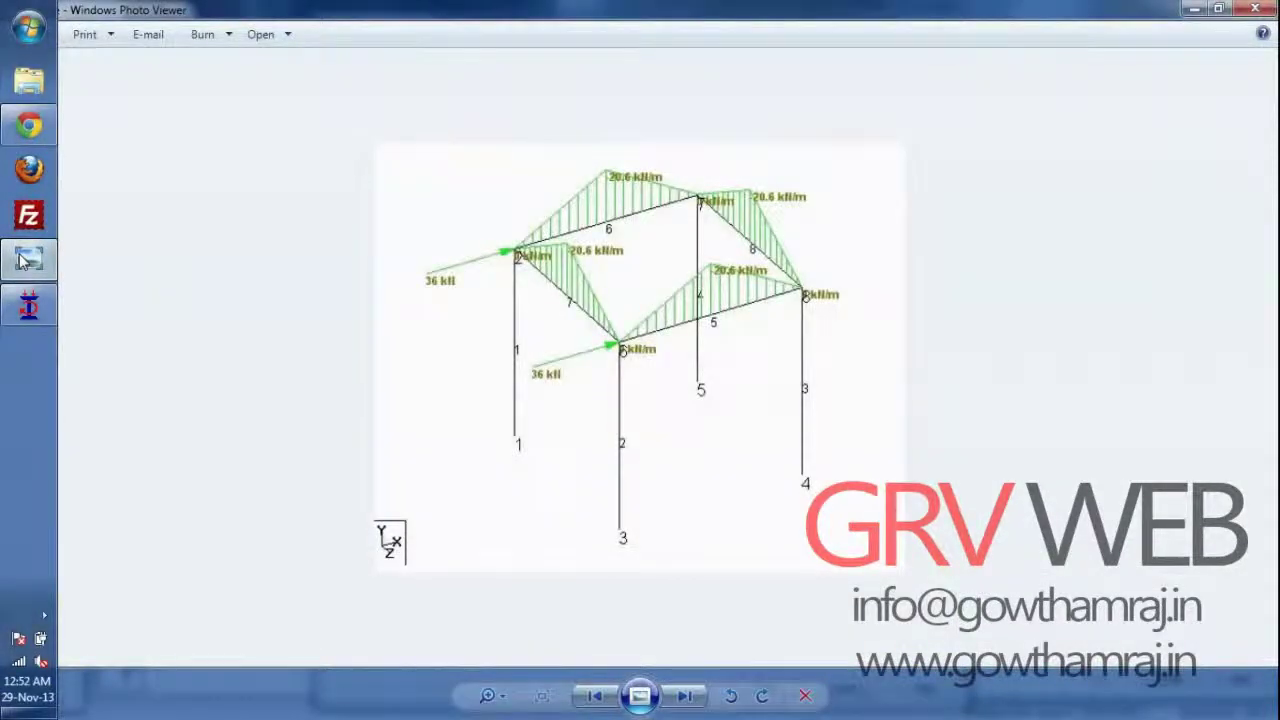
click(27, 258)
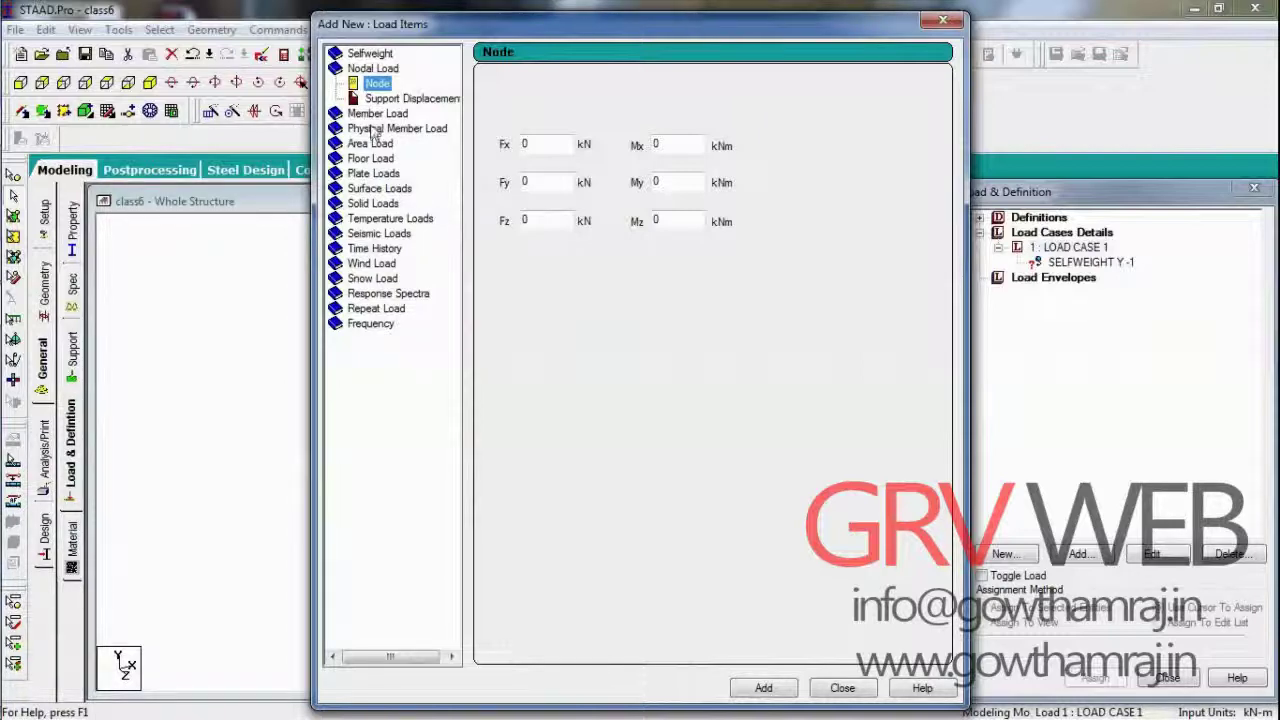
double_click(527, 182)
text(30)
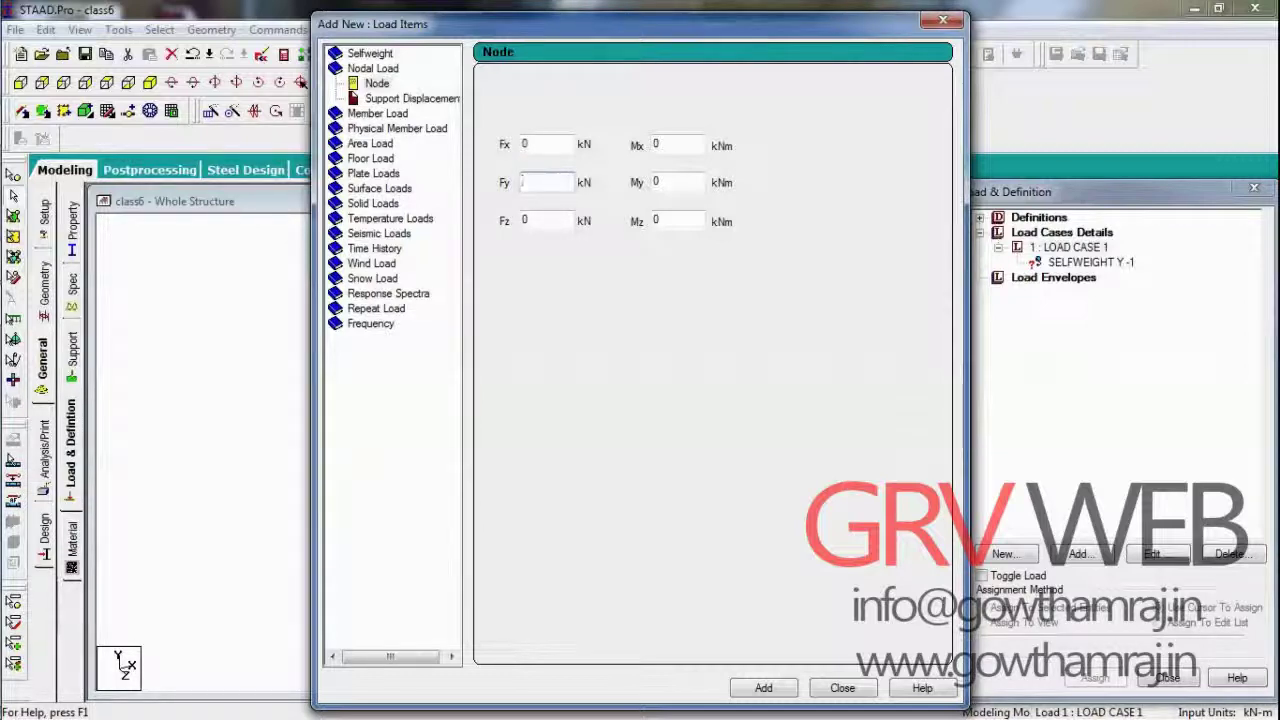
key(shift+Tab)
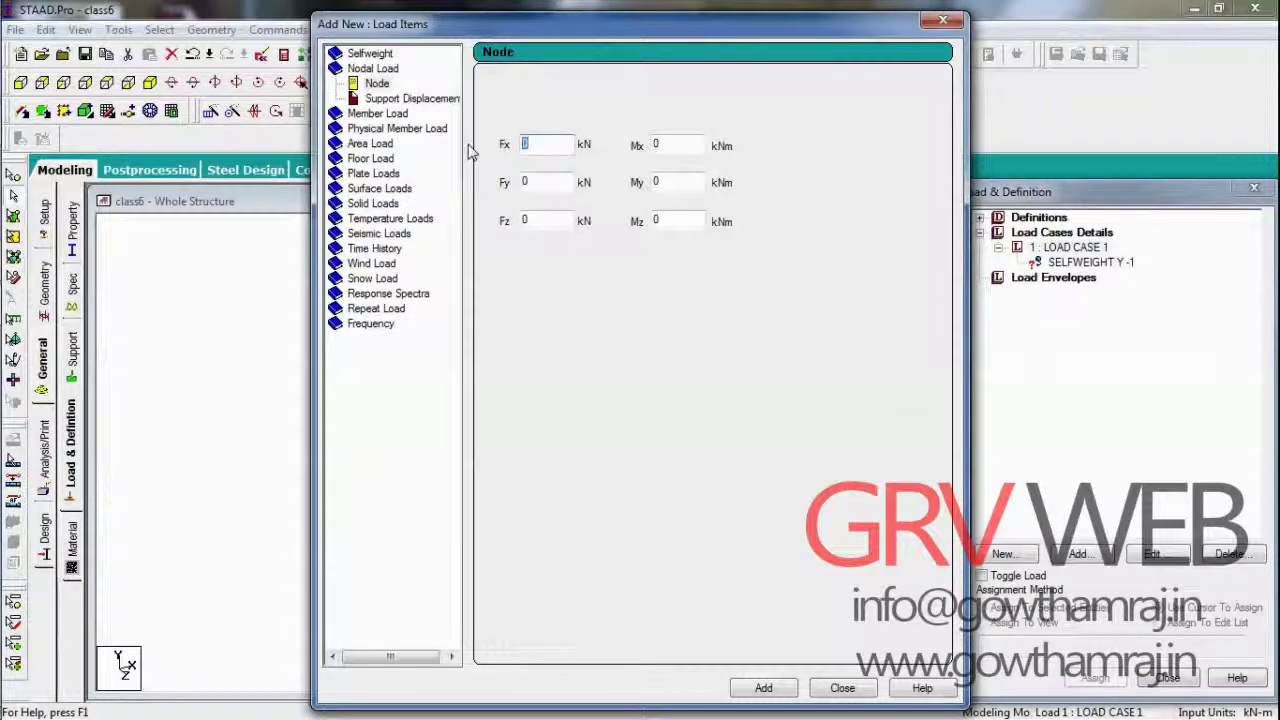
text(36)
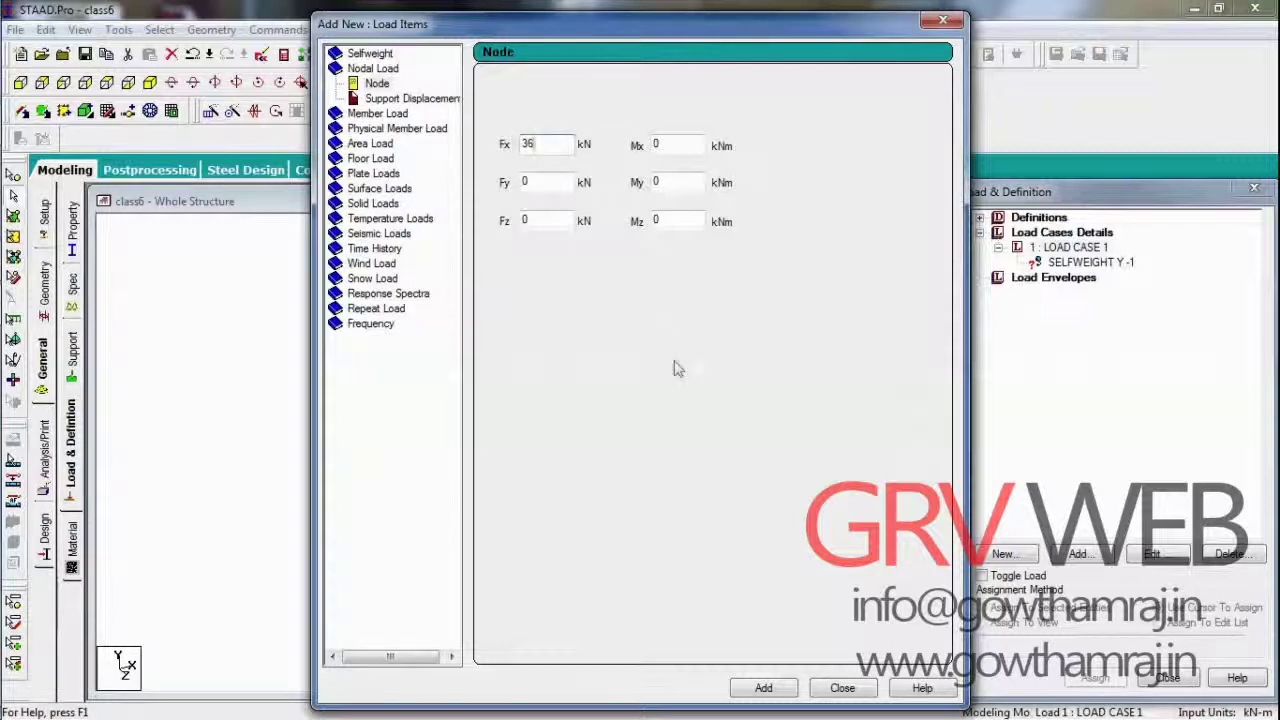
click(763, 689)
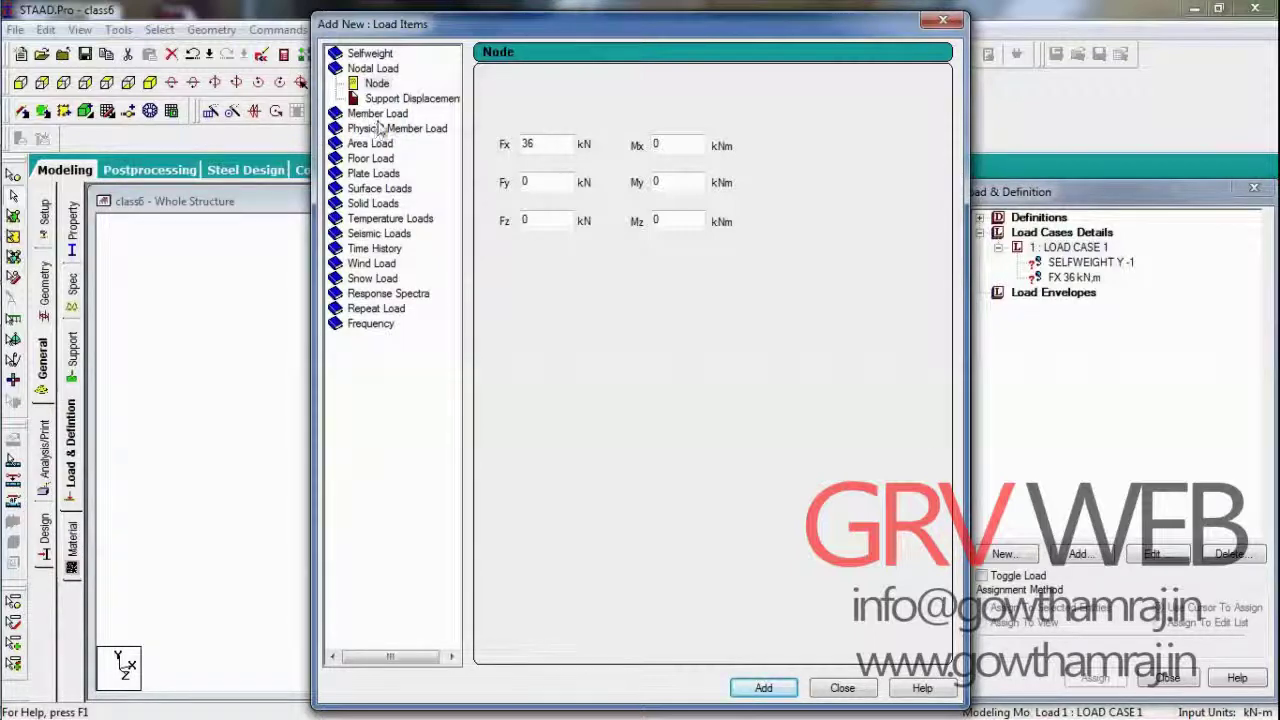
Step: Start a floor load with a pressure of -20.6 kN/m2
click(371, 158)
mouse_move(8, 300)
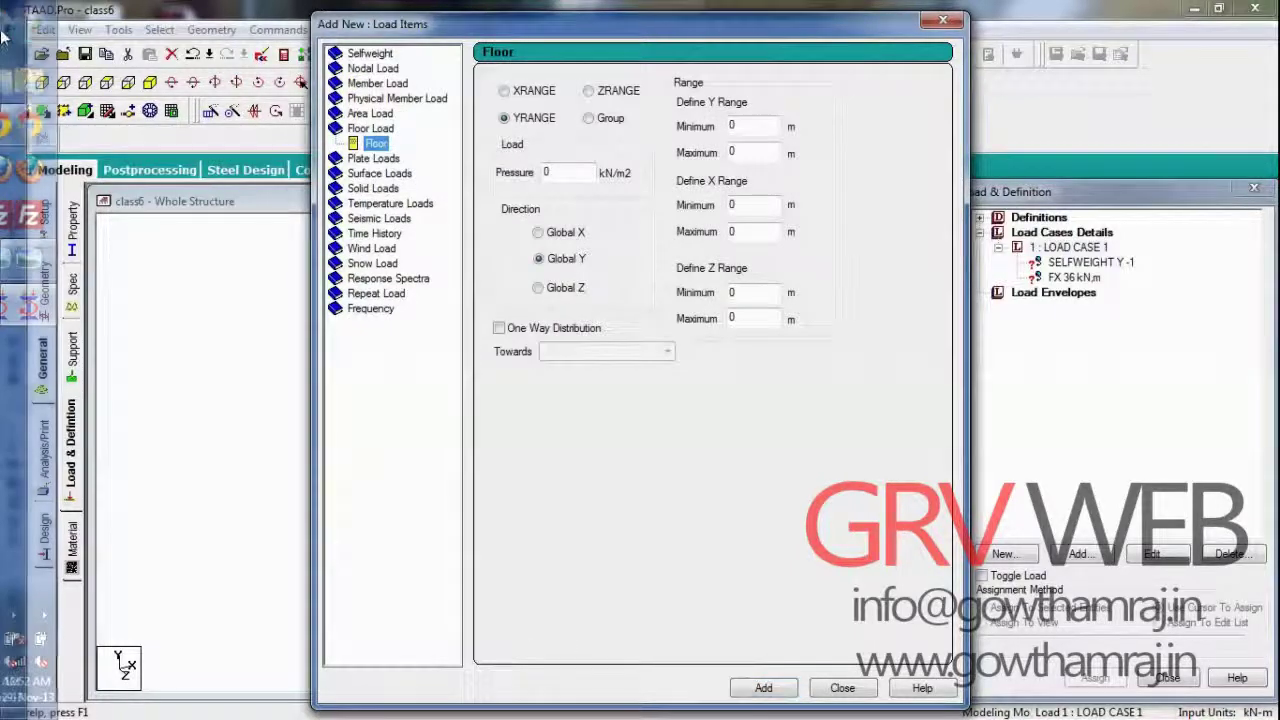
click(30, 268)
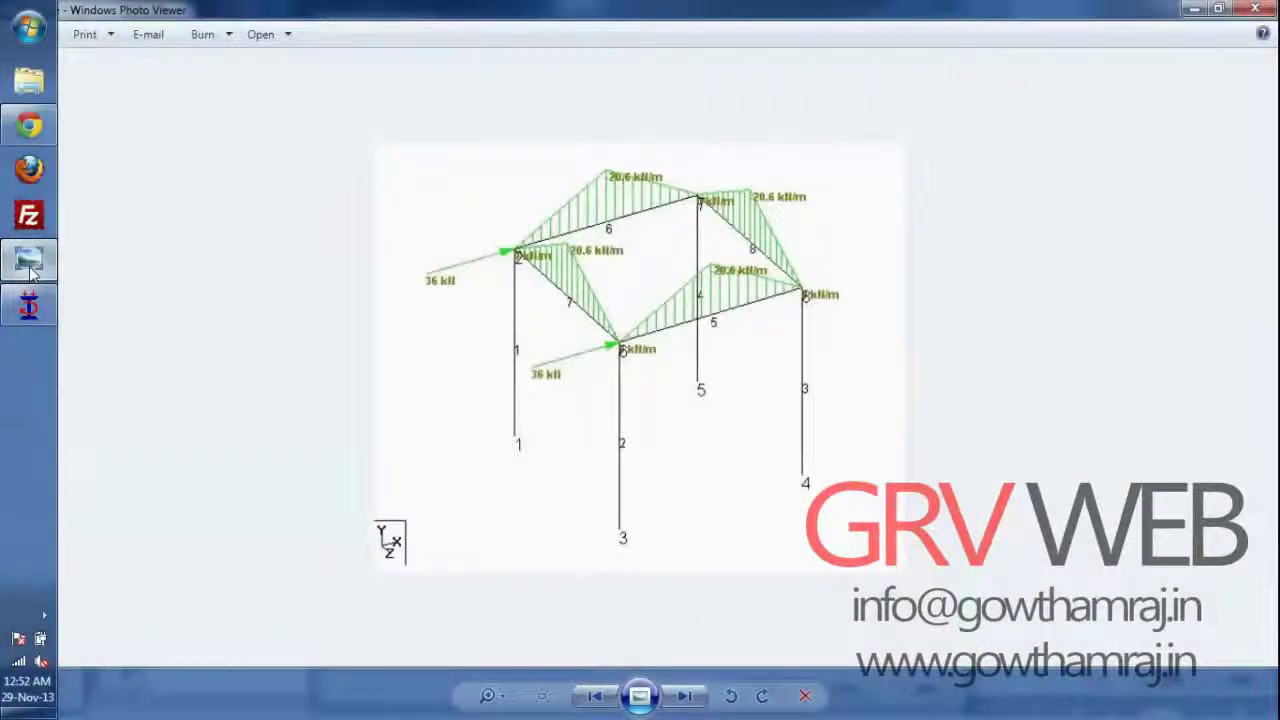
click(30, 268)
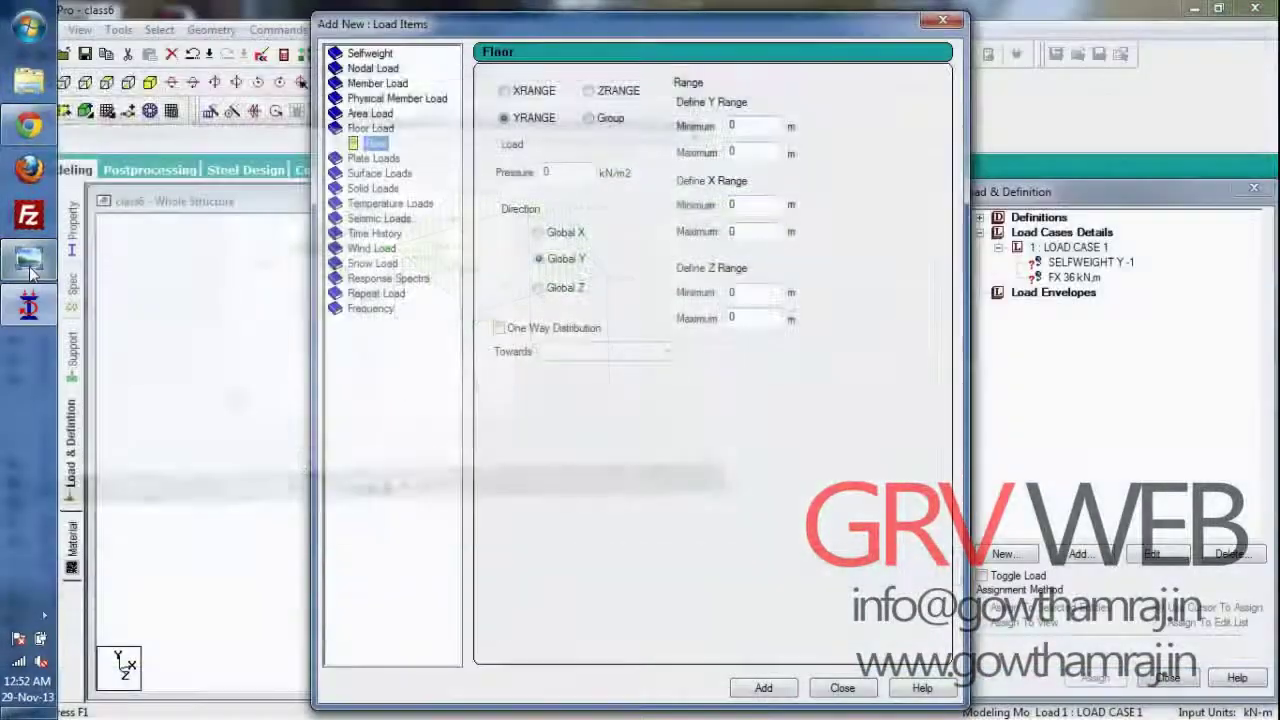
click(568, 173)
text(-)
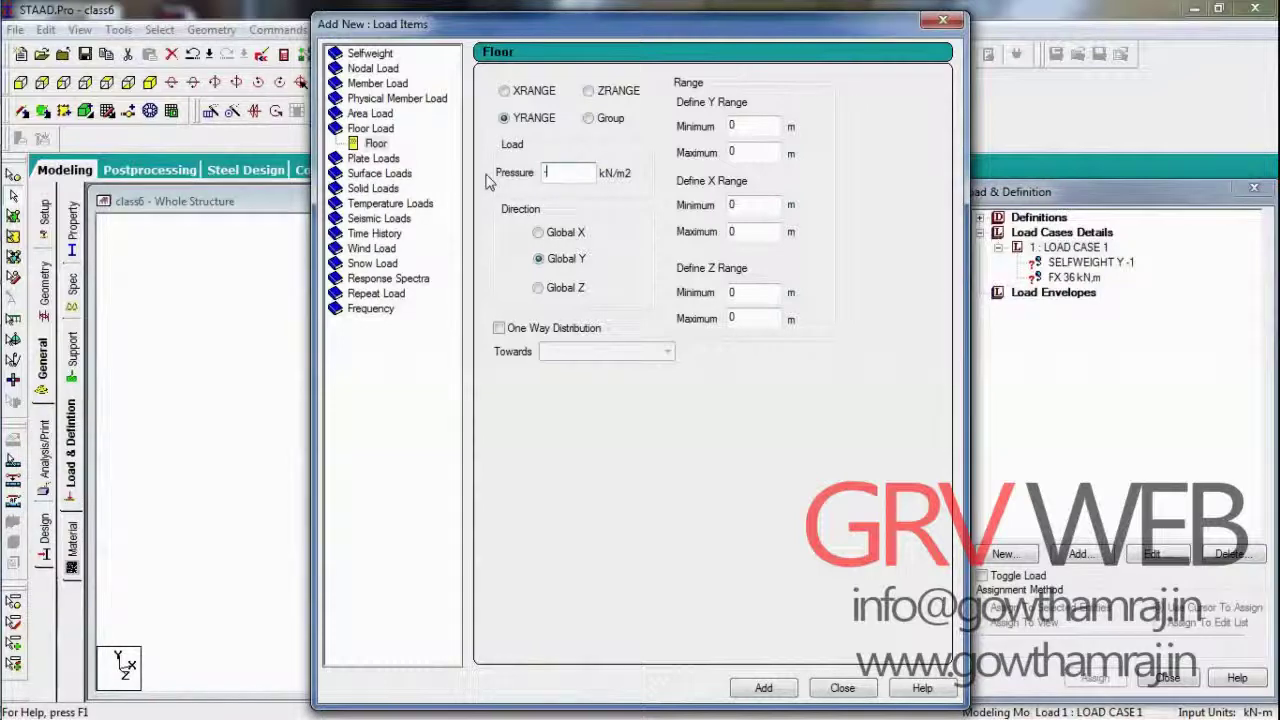
text(20.6)
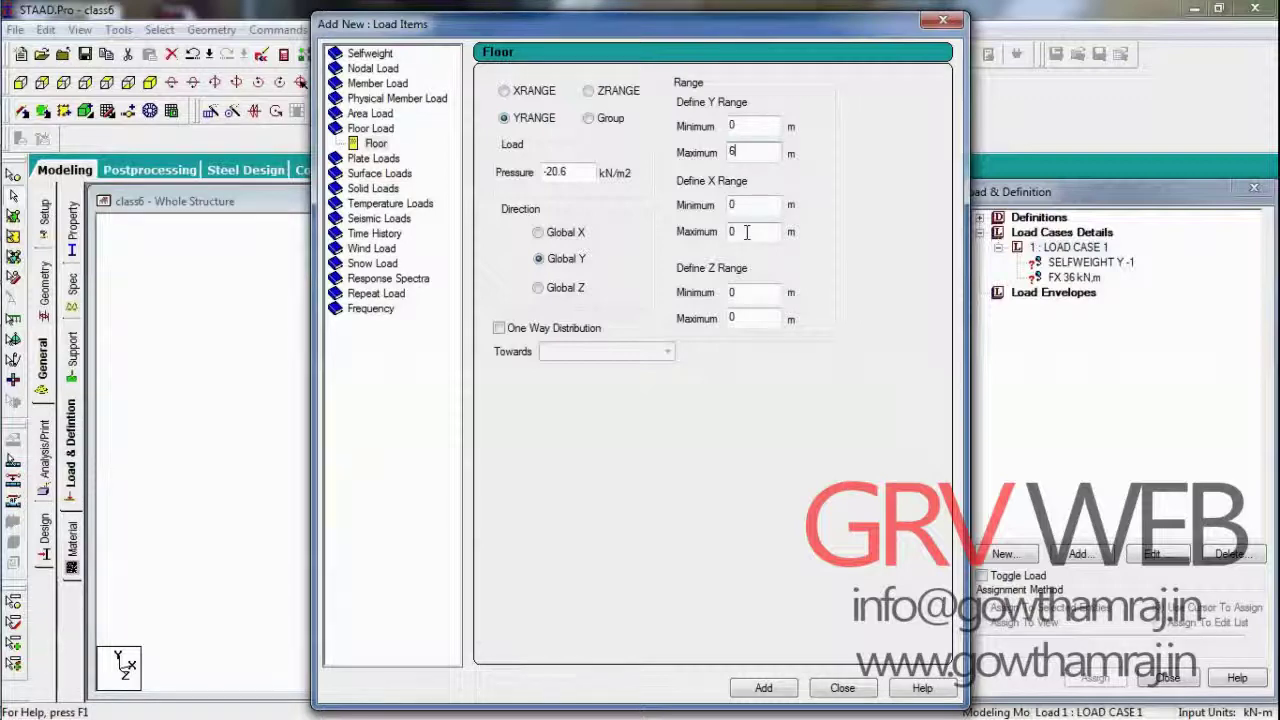
Step: Set the X and Z range maximums to 6 m and add the floor load to LOAD CASE 1
double_click(746, 232)
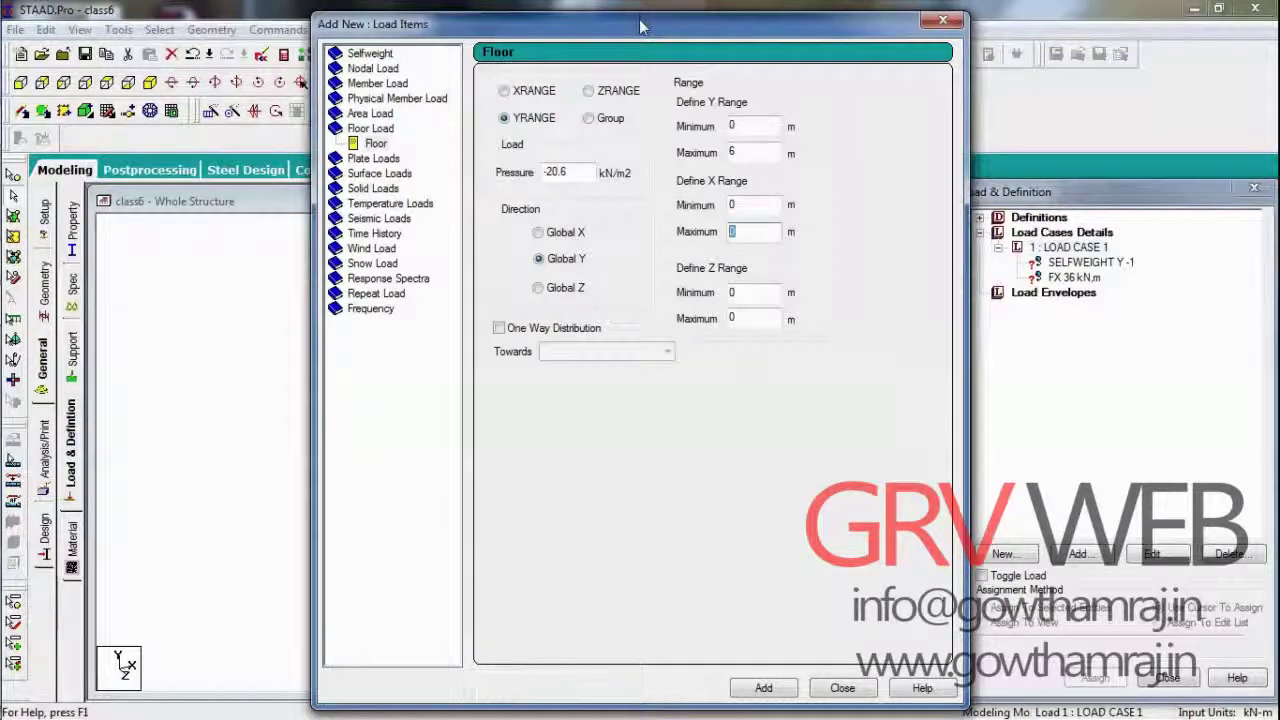
drag(641, 27, 823, 43)
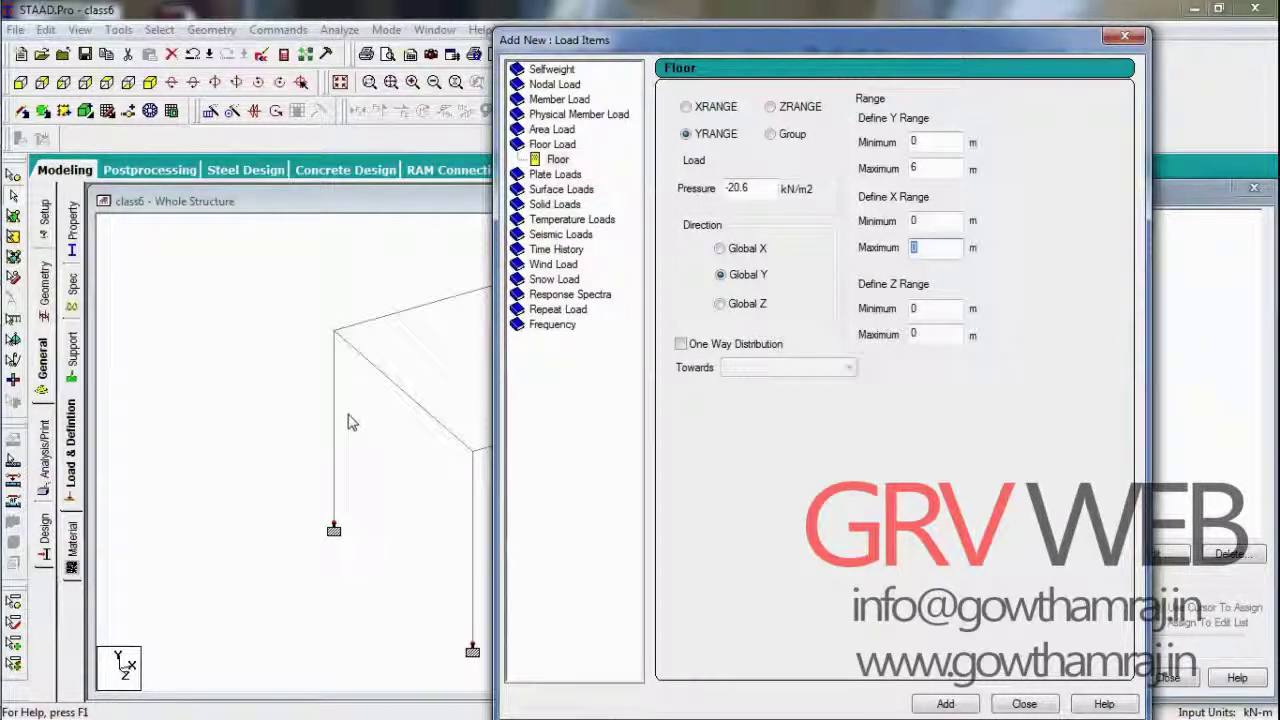
text(6)
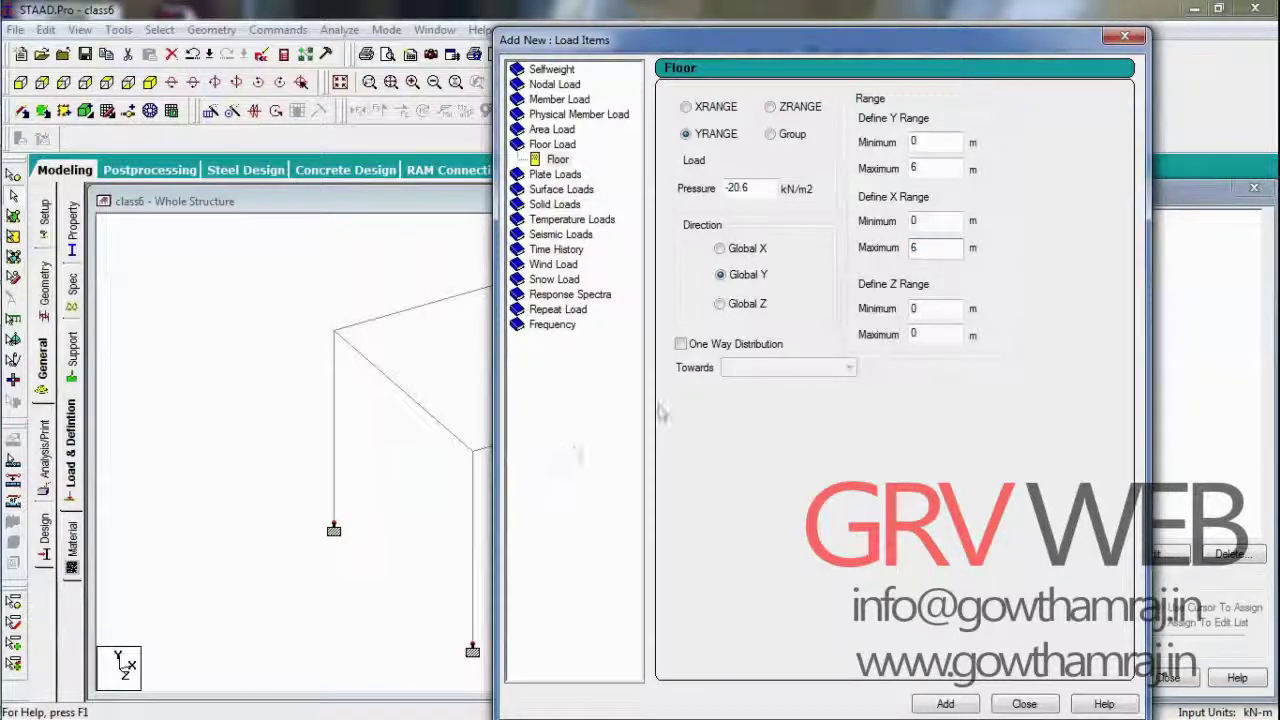
double_click(930, 336)
text(6)
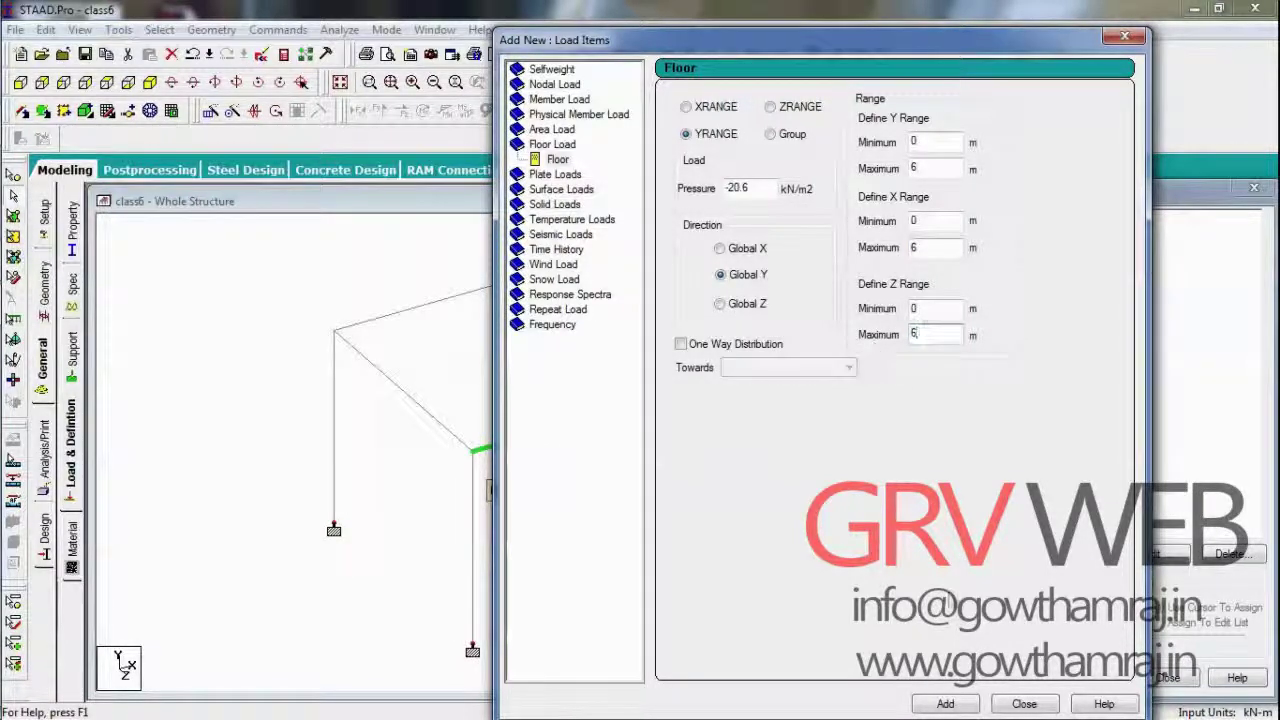
click(946, 705)
click(1024, 705)
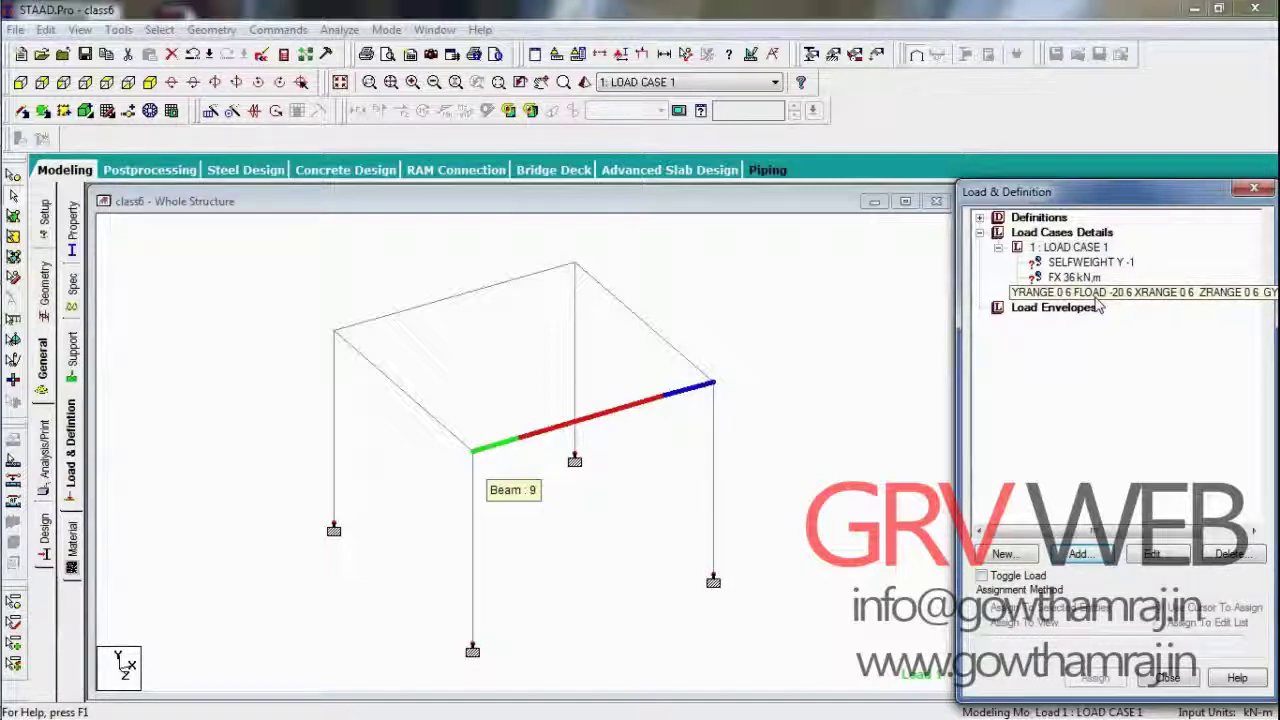
Step: Display the -20.6 kN/m2 floor load on the frame, save the model, and select SELFWEIGHT Y -1
click(1096, 299)
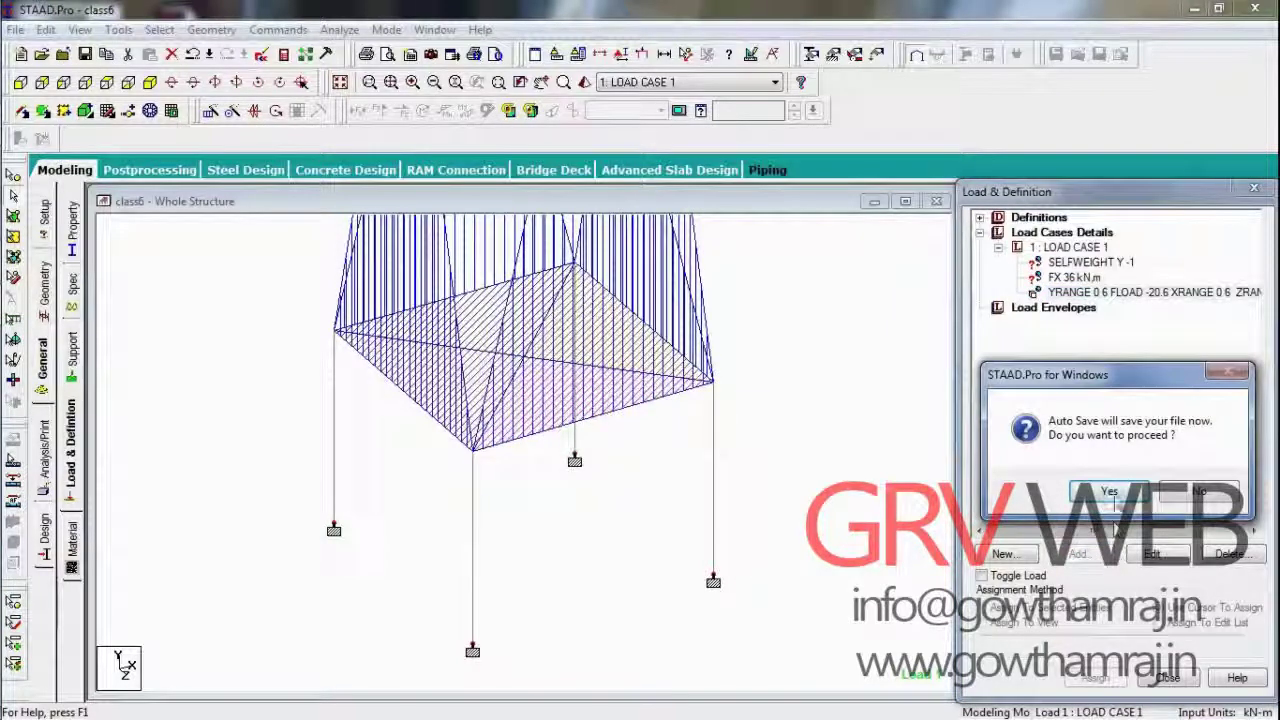
click(1108, 491)
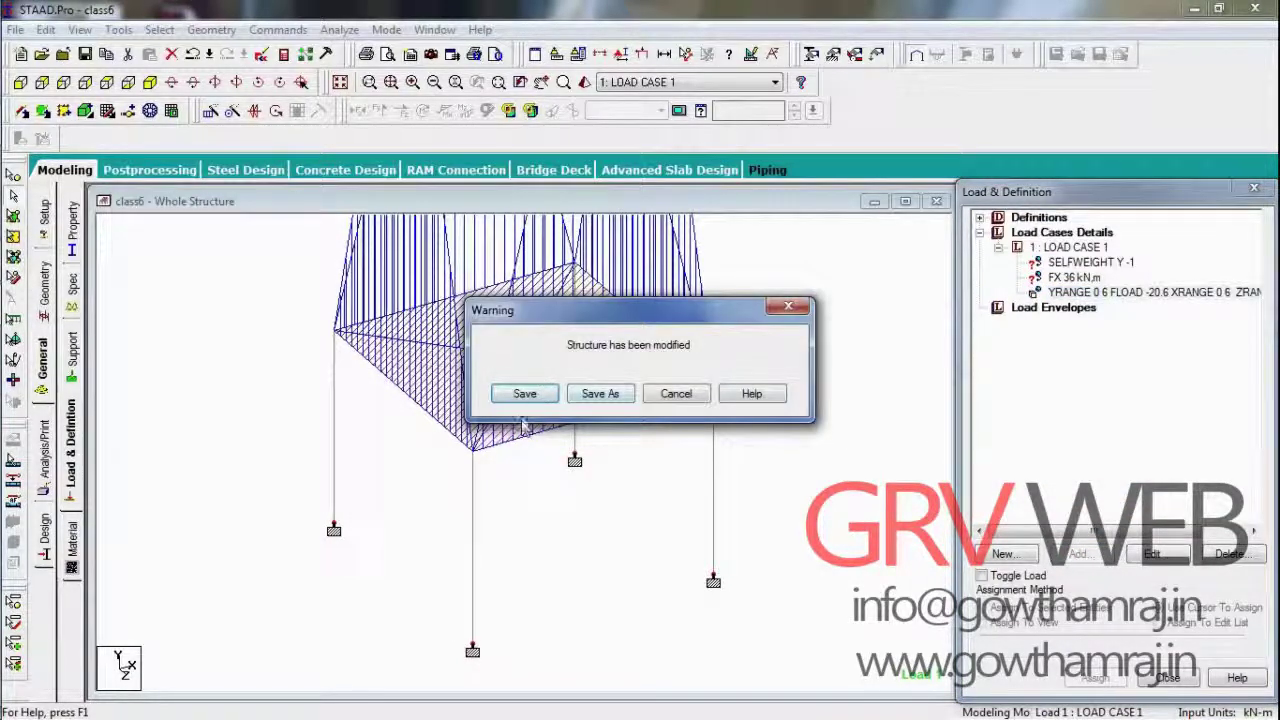
click(524, 395)
click(1105, 263)
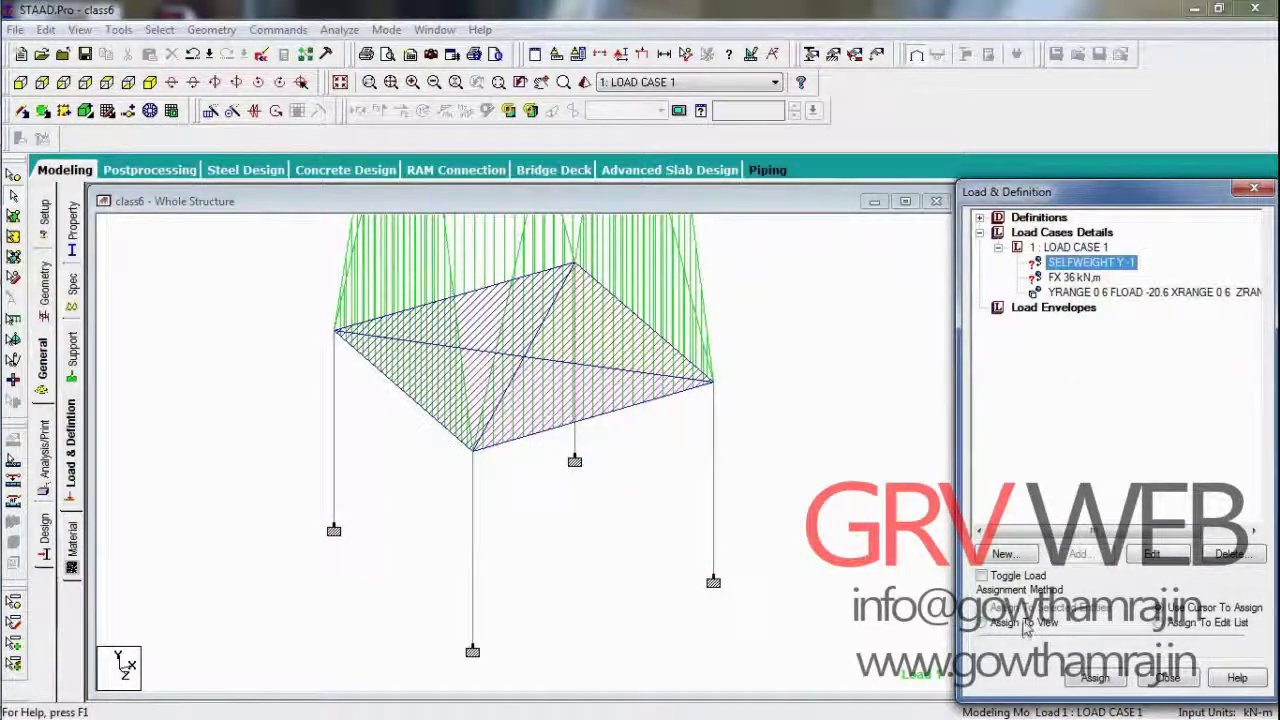
Step: Apply the self-weight load to all members in view
click(1025, 624)
click(1095, 678)
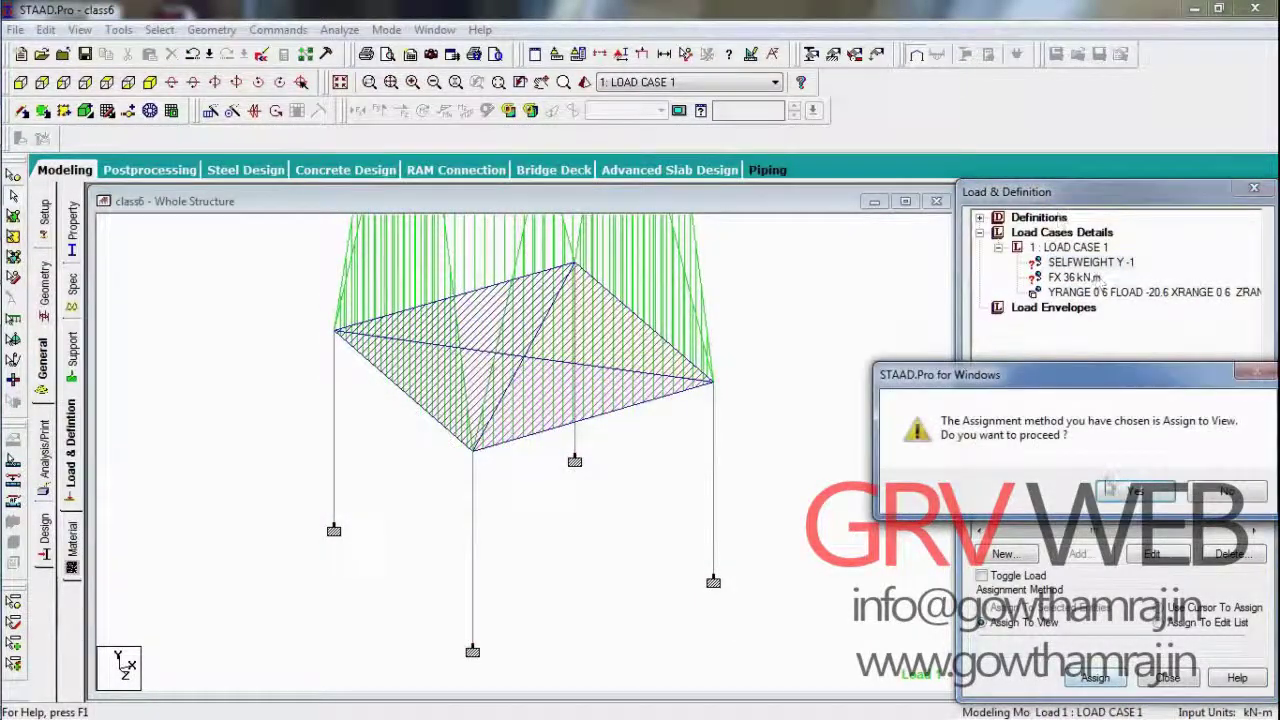
click(1112, 489)
Step: Apply the FX 36 kN force to top corner nodes 2 and 6
click(1078, 278)
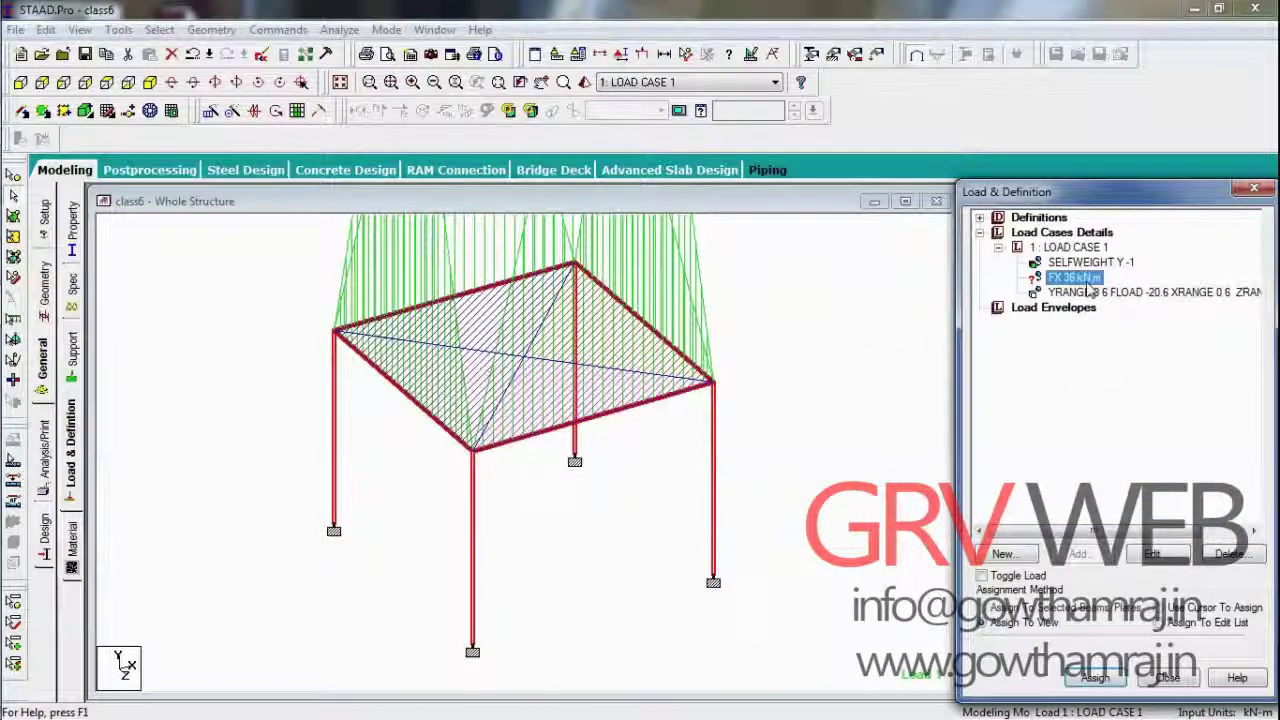
click(886, 451)
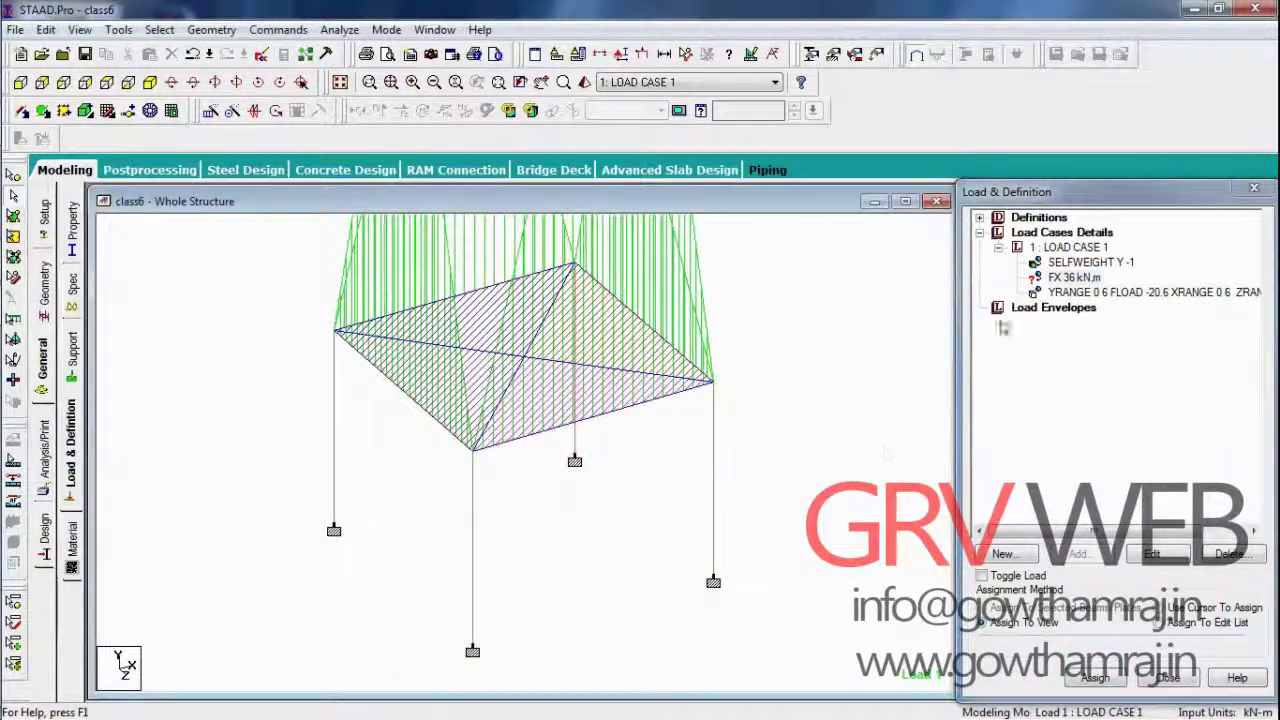
click(1080, 279)
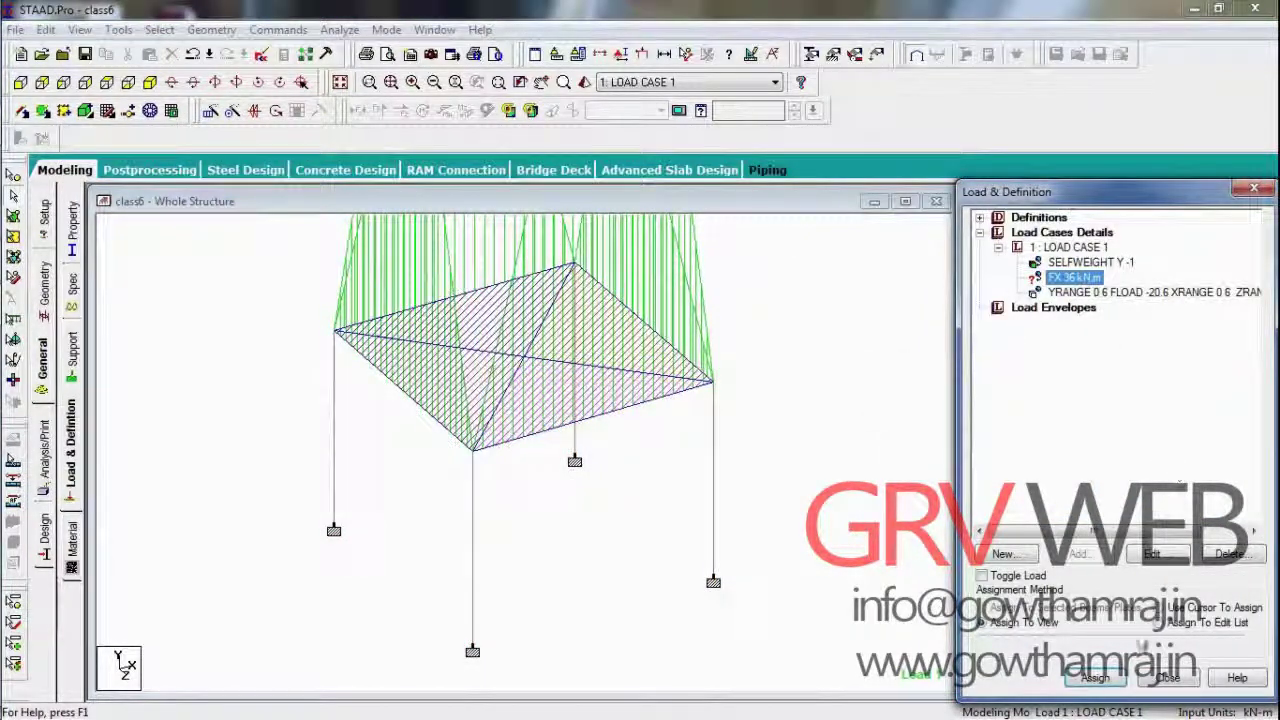
click(1118, 678)
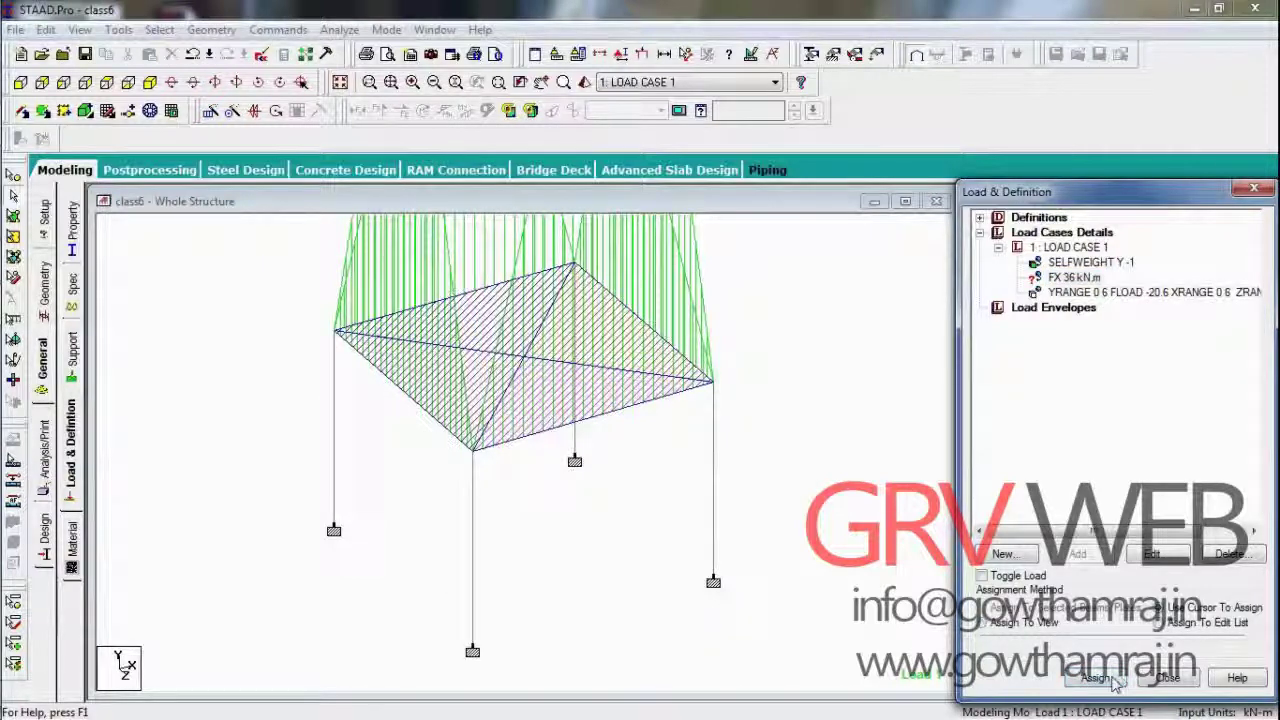
click(472, 451)
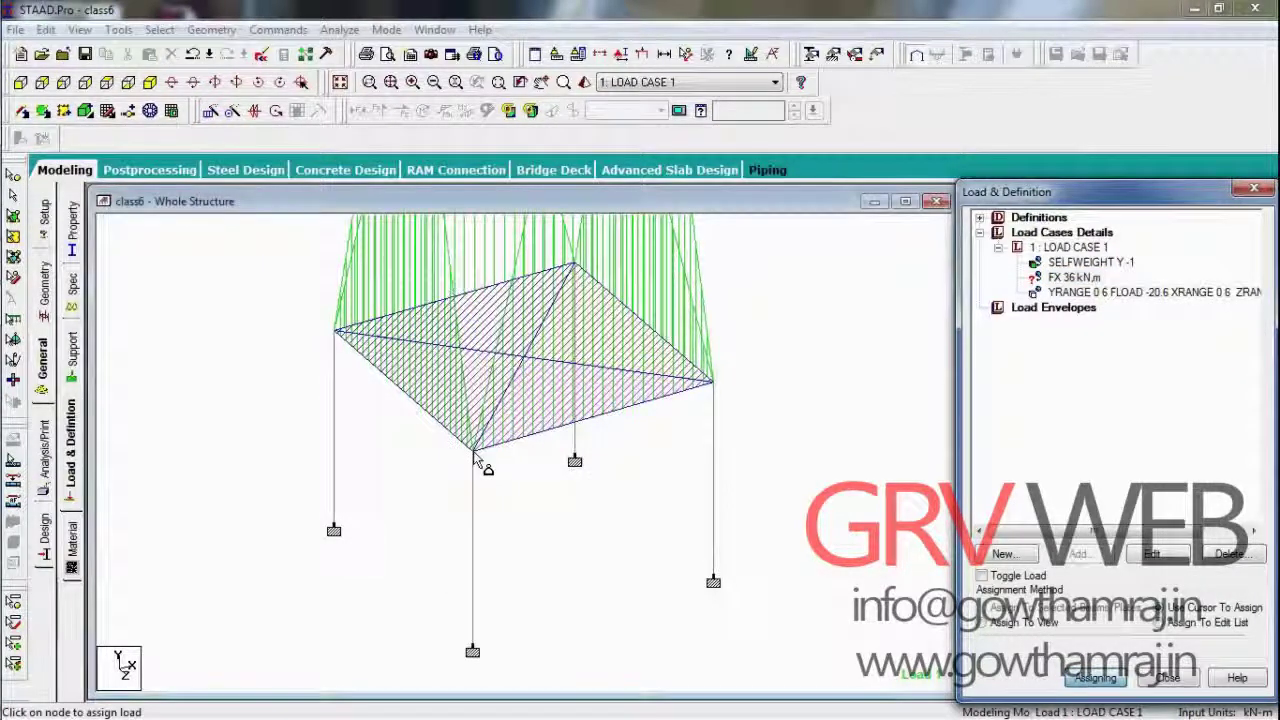
click(336, 332)
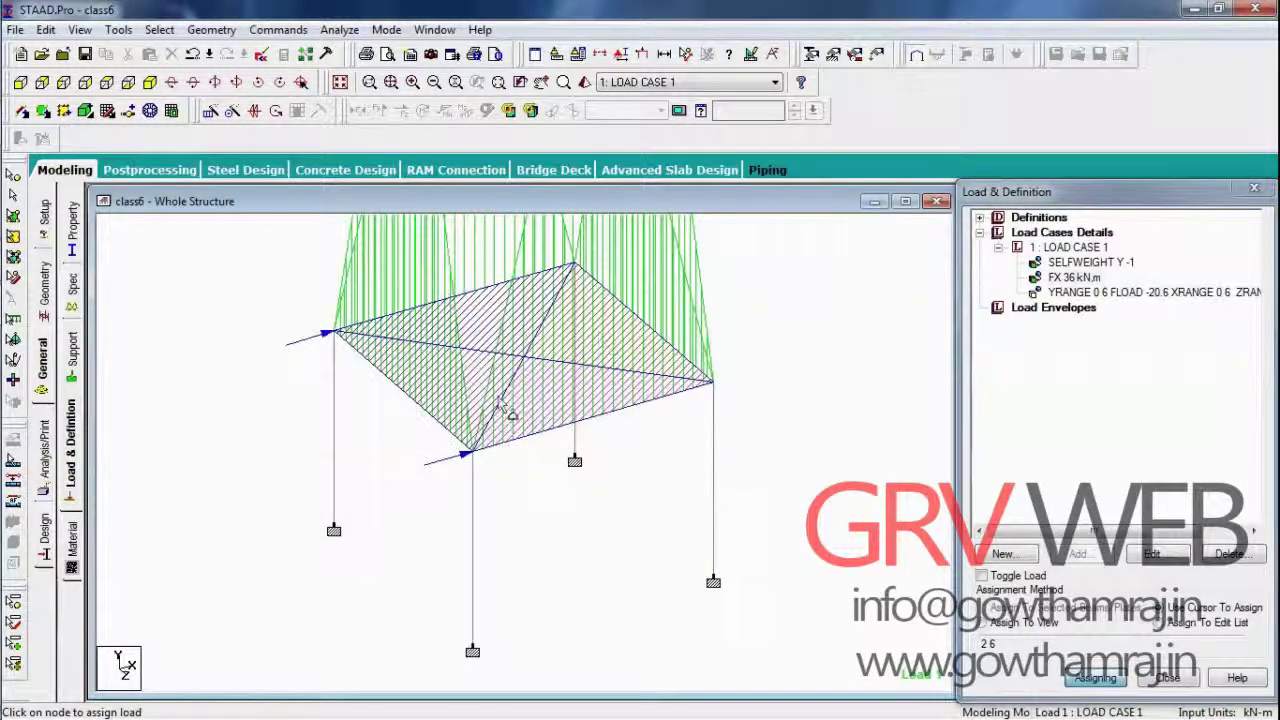
mouse_move(5, 260)
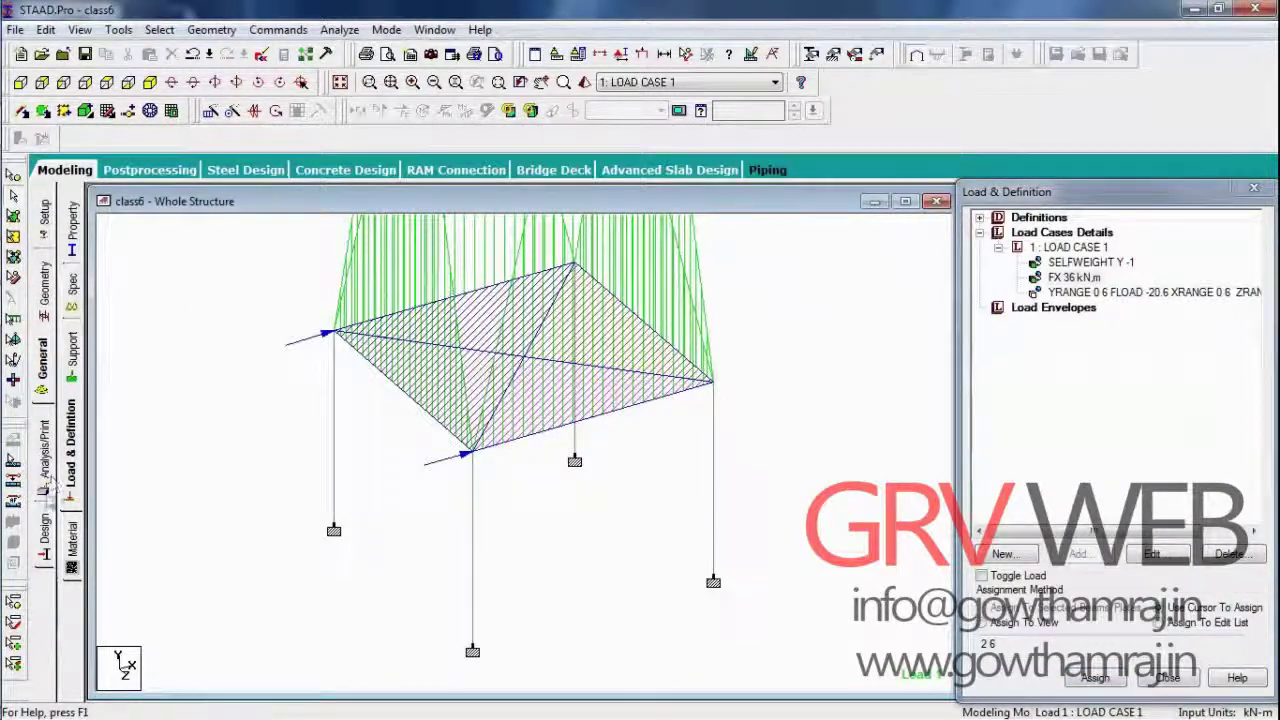
click(44, 530)
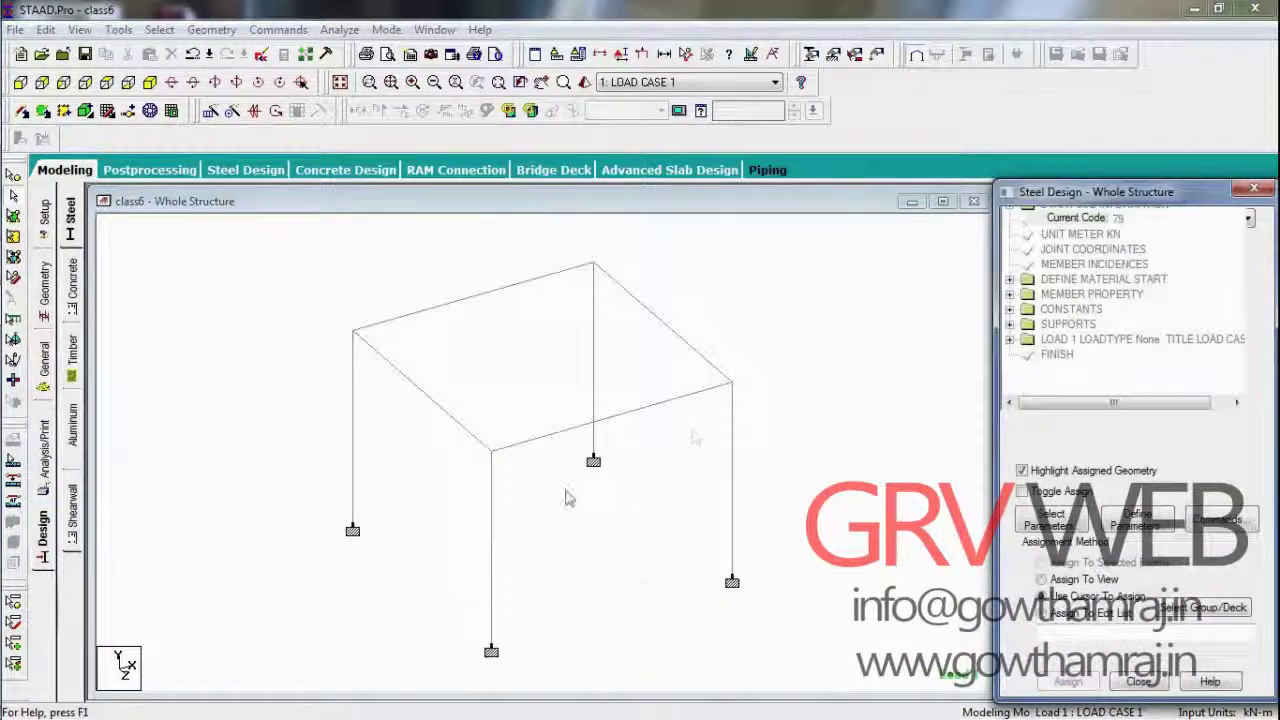
Step: Switch from Steel to Concrete design and set the current code to IS456
click(1247, 218)
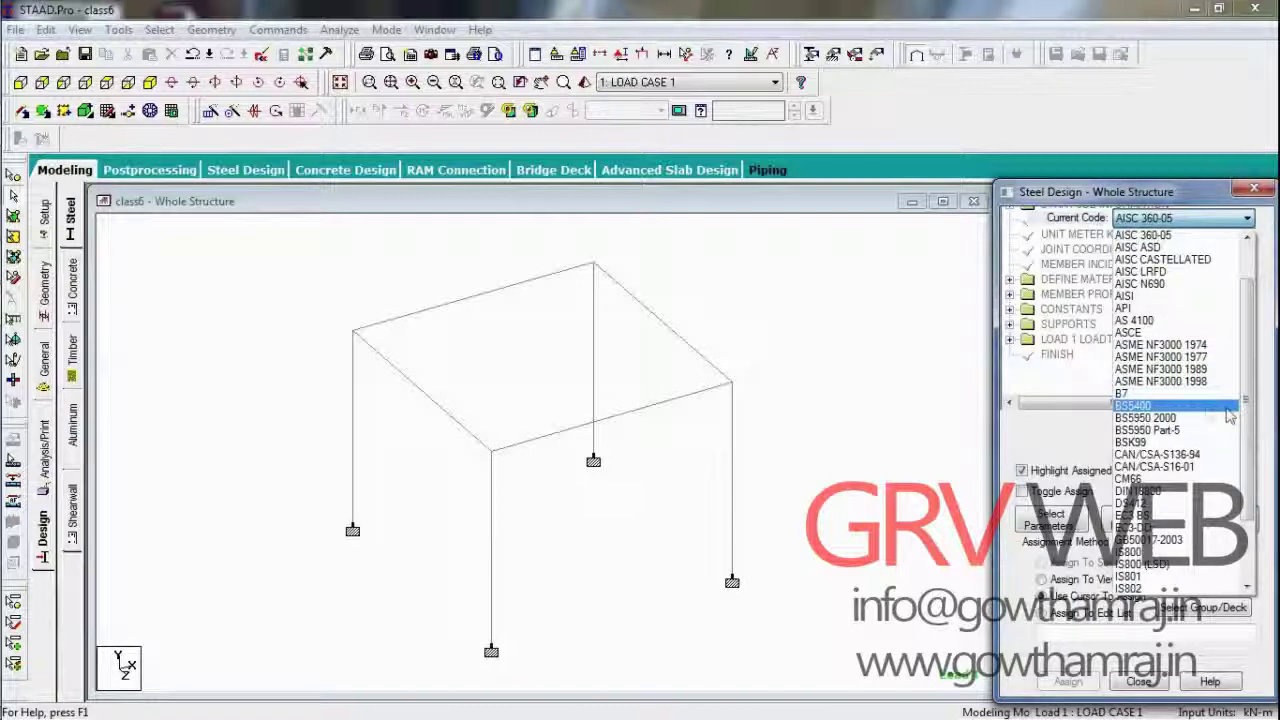
mouse_move(1248, 403)
mouse_down()
mouse_move(1246, 475)
mouse_move(1246, 384)
mouse_up()
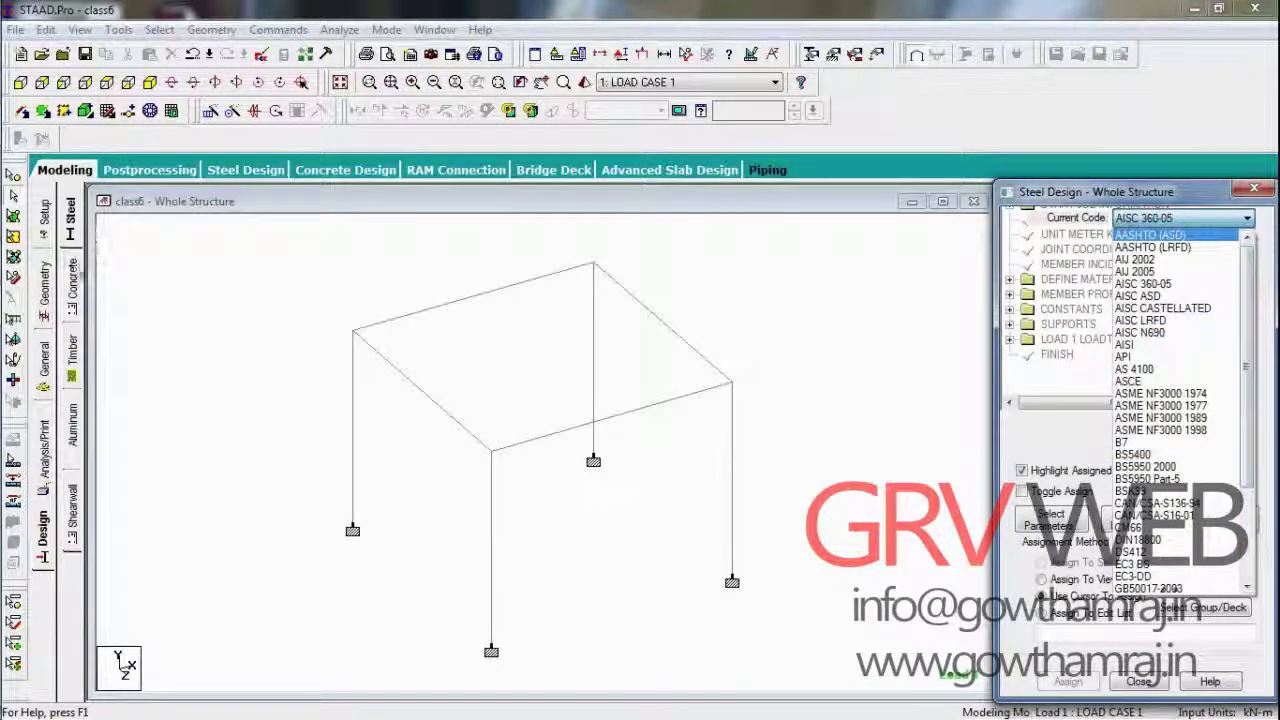
click(71, 283)
click(71, 283)
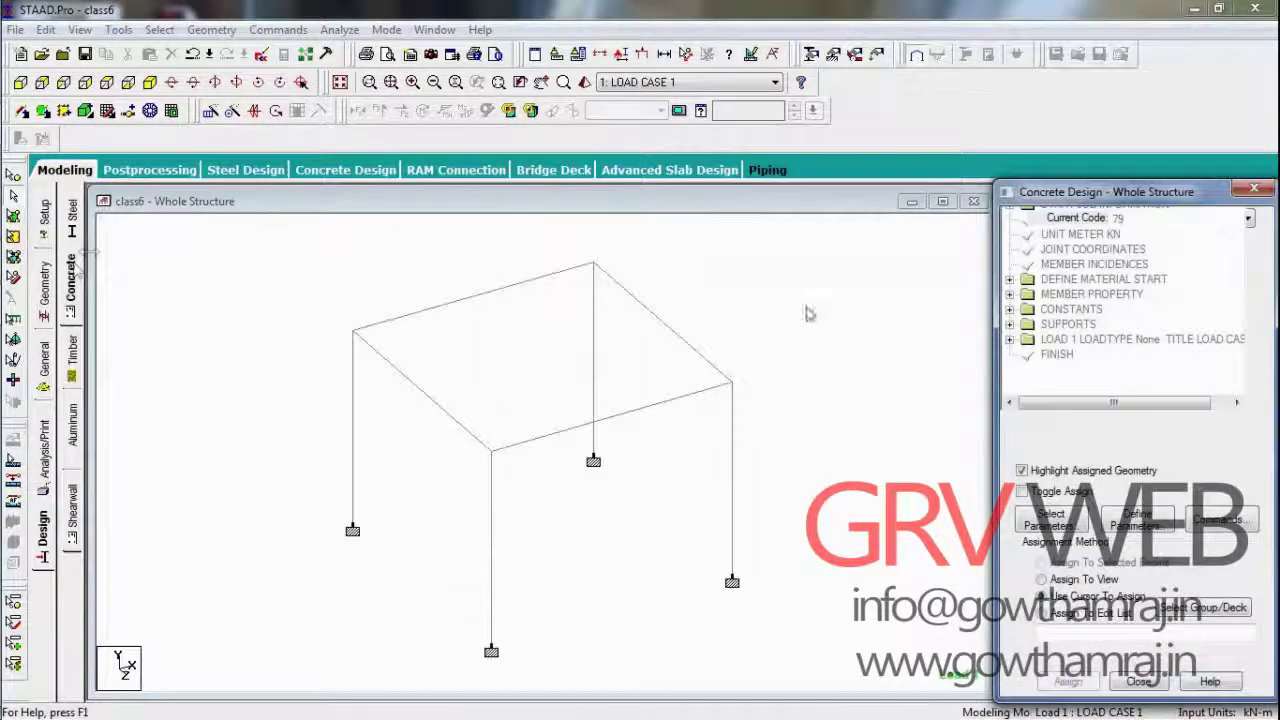
click(1200, 217)
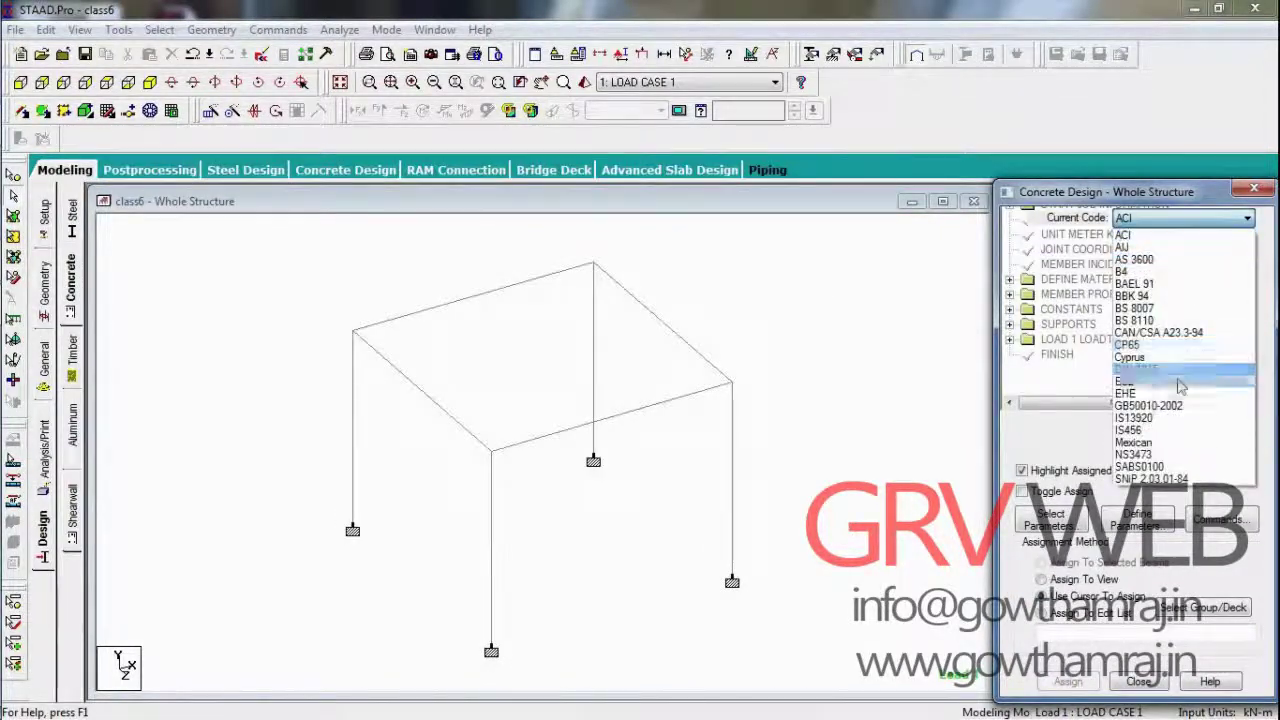
click(1163, 431)
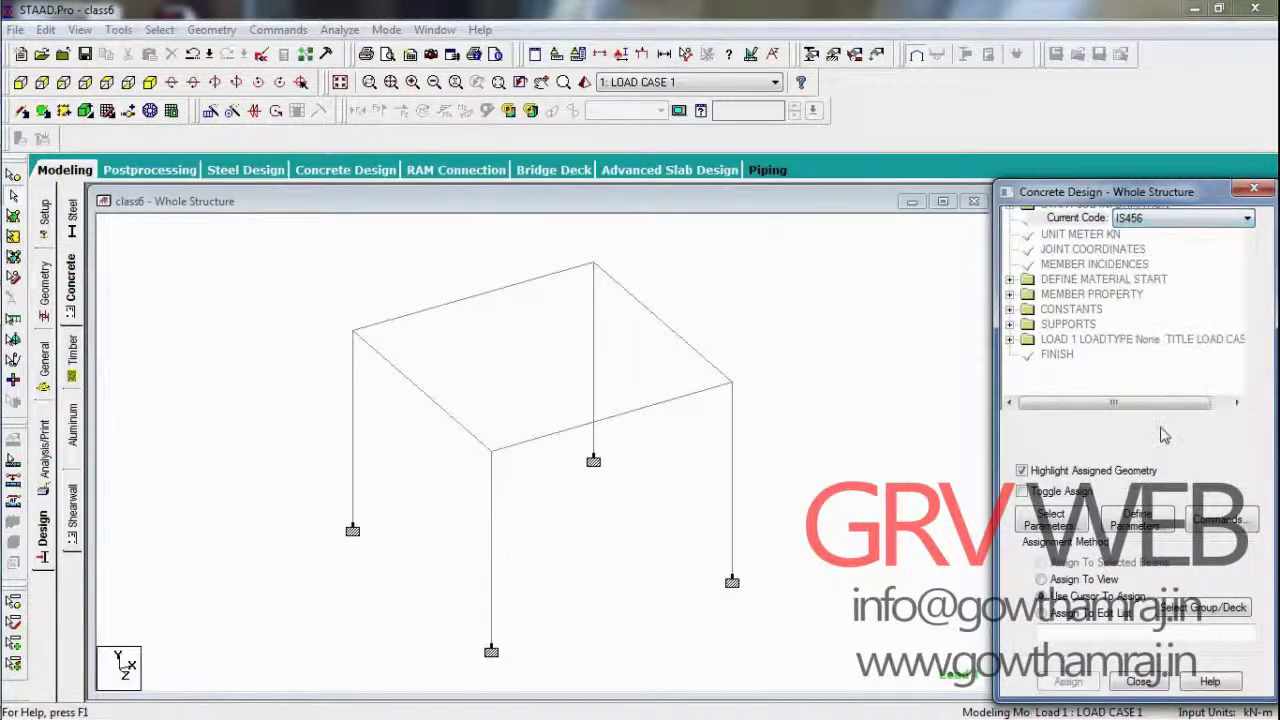
Step: Add the concrete strength parameter FC 30000 to the IS456 design
click(1135, 521)
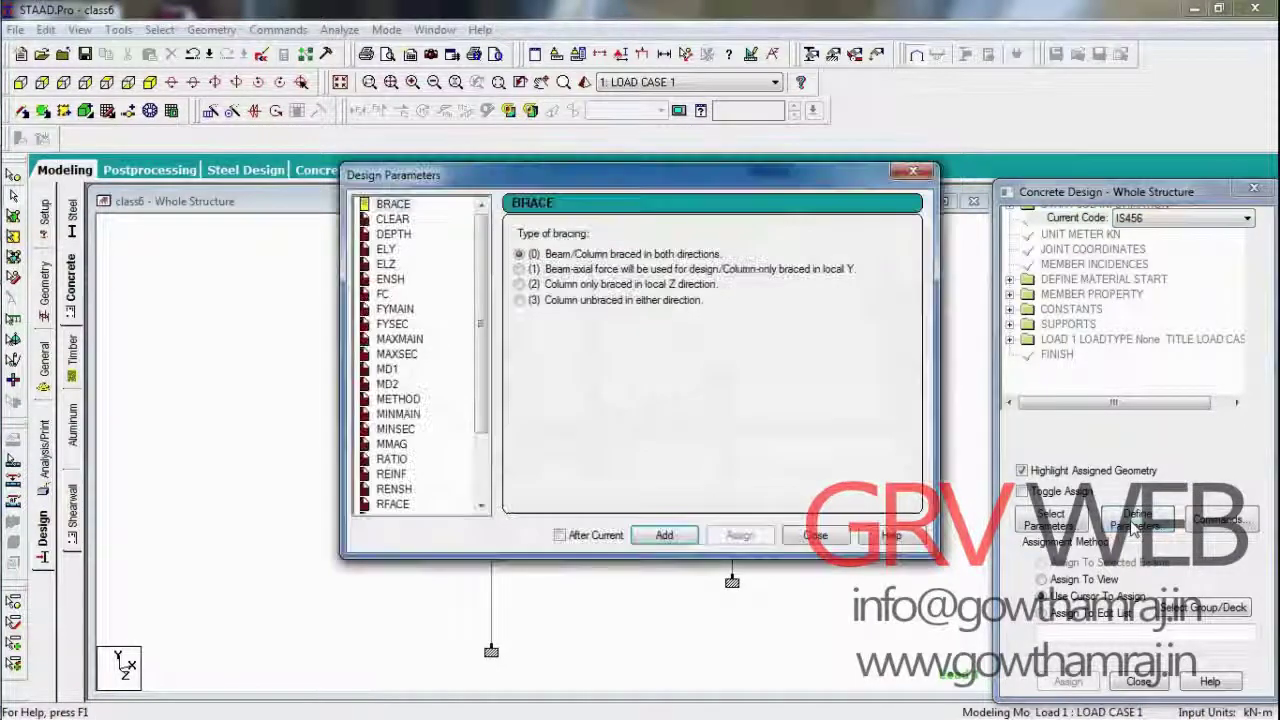
click(382, 294)
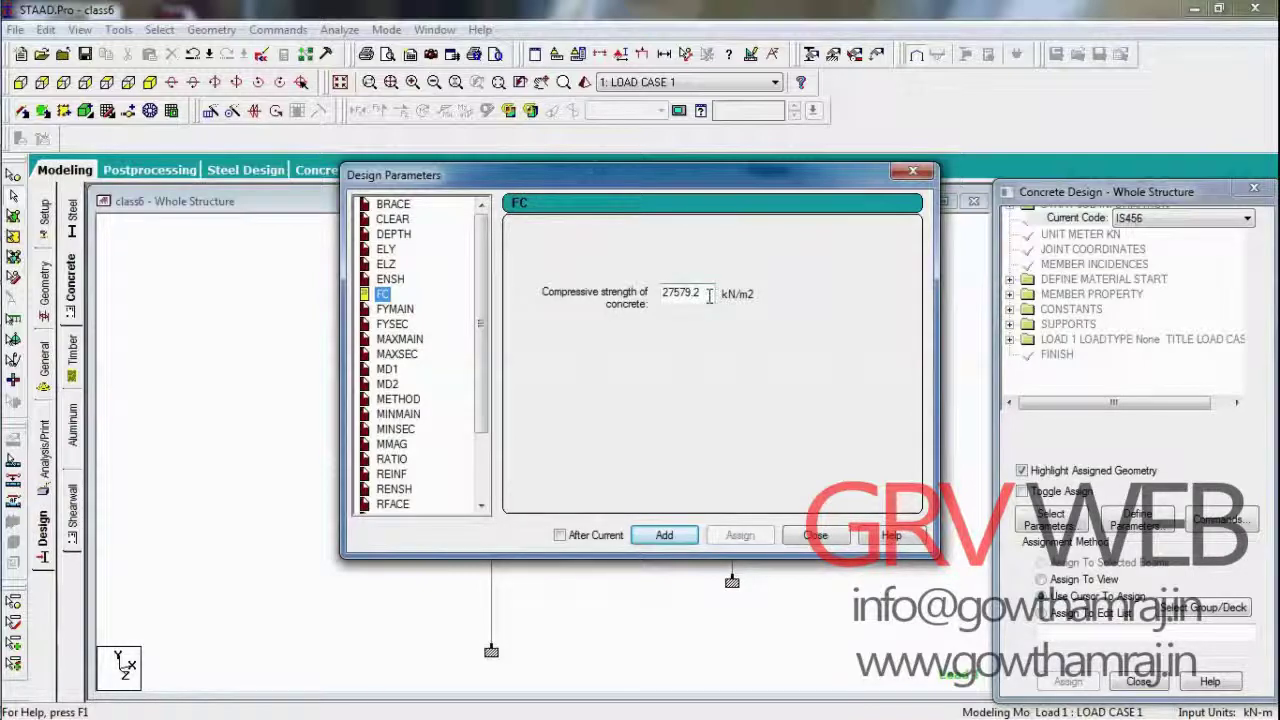
drag(709, 294, 607, 291)
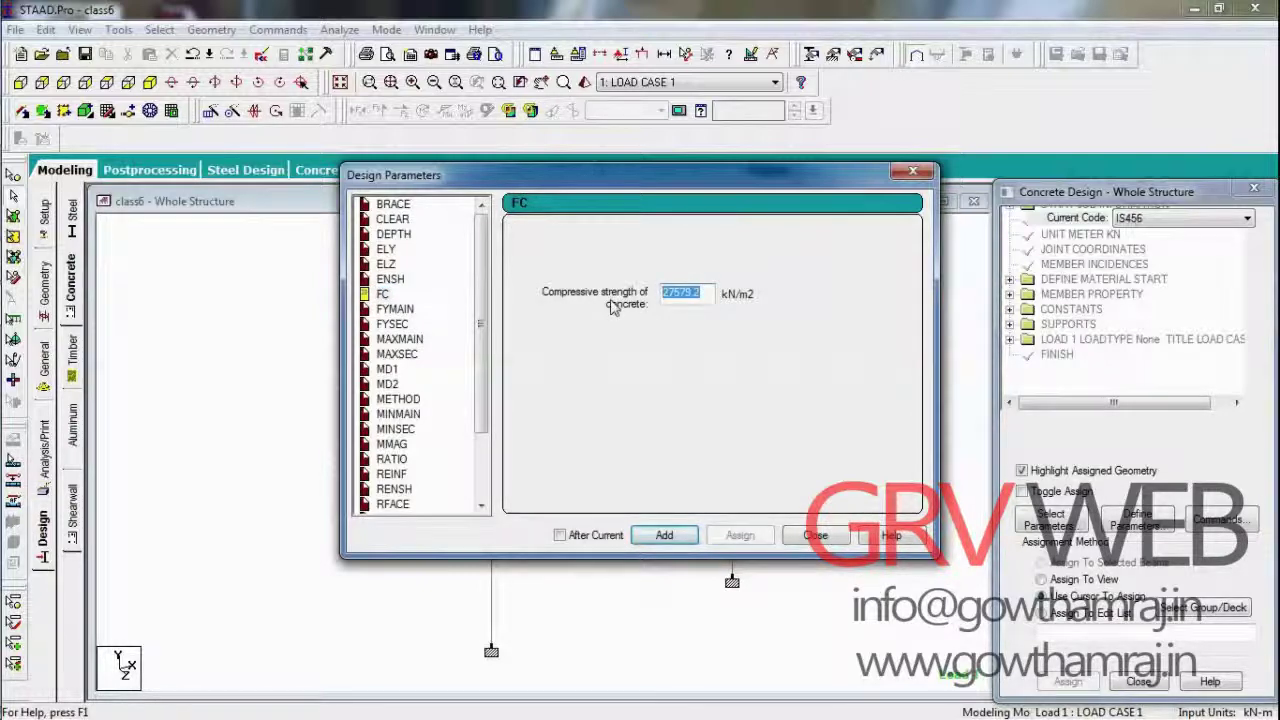
text(30000)
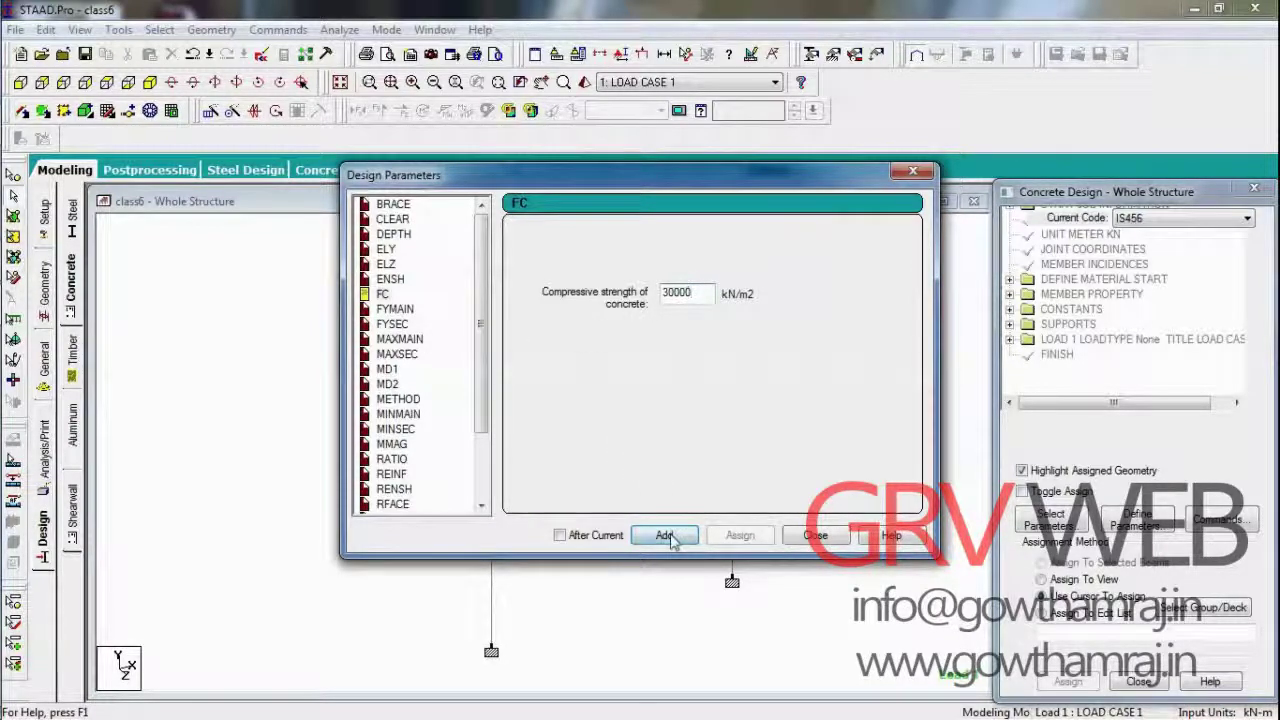
click(667, 536)
Step: Enter 415000 as the FYMAIN main reinforcement yield strength
click(396, 310)
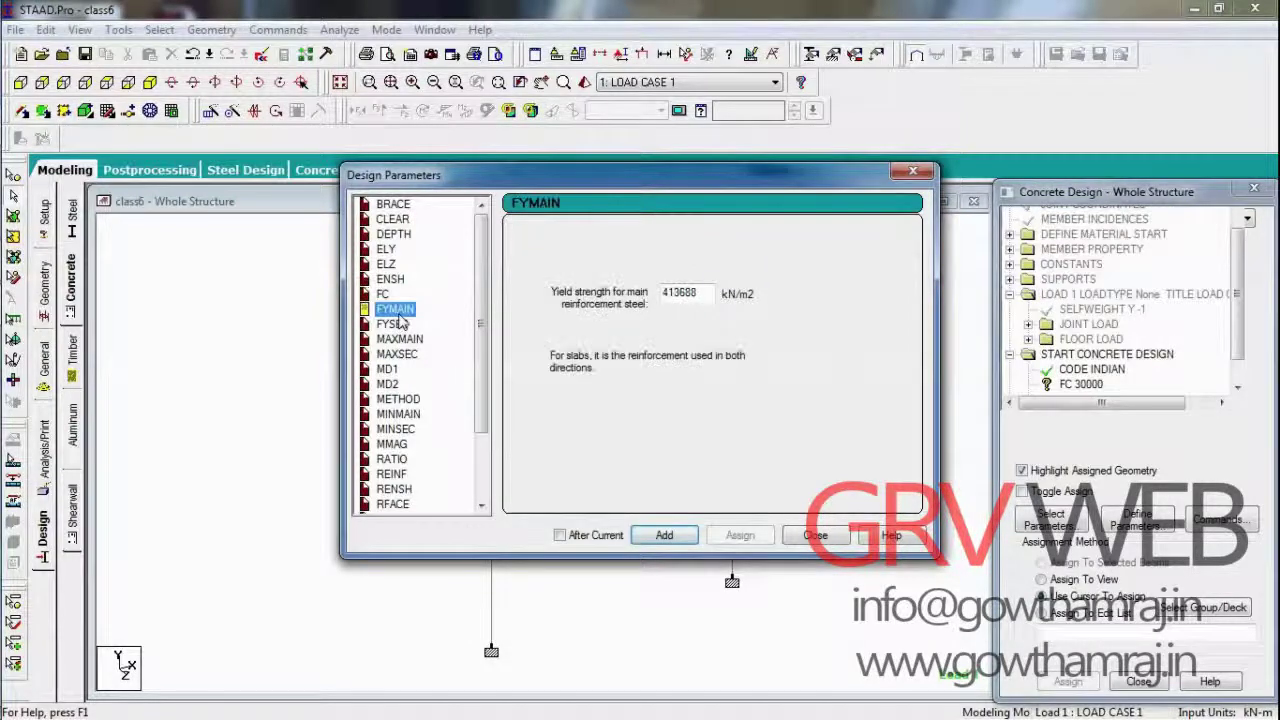
double_click(702, 291)
text(415)
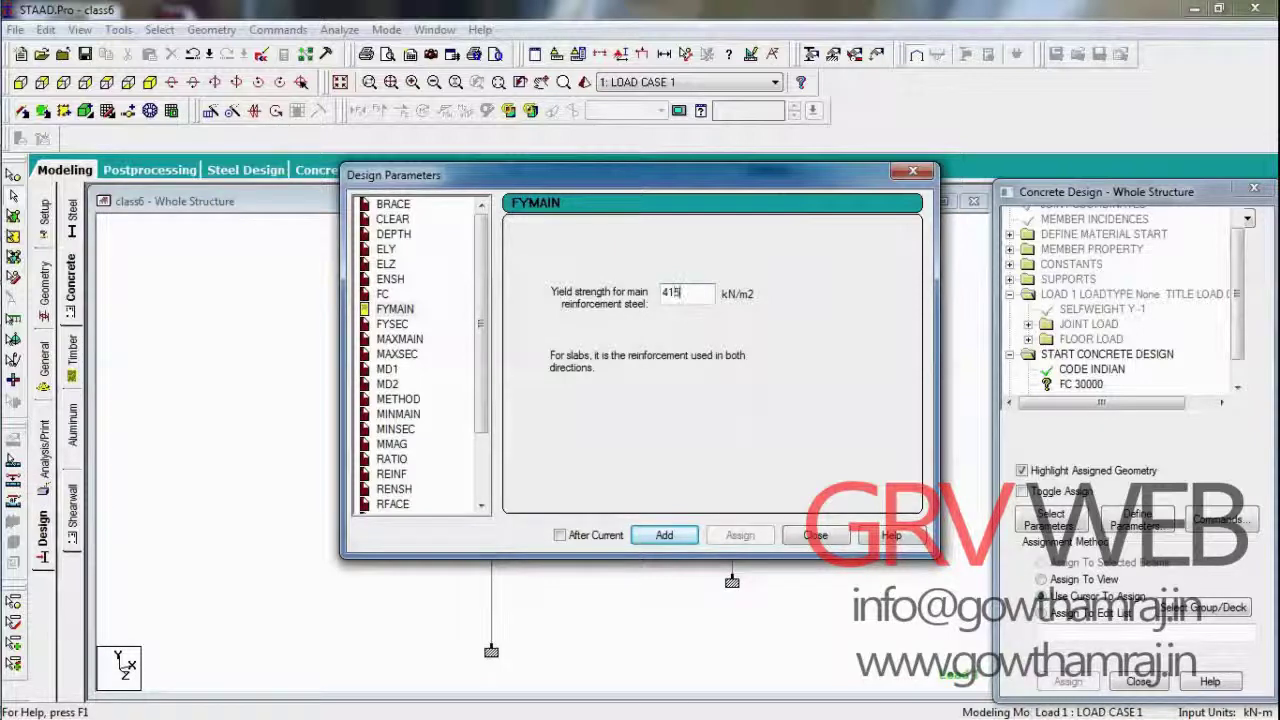
text(000)
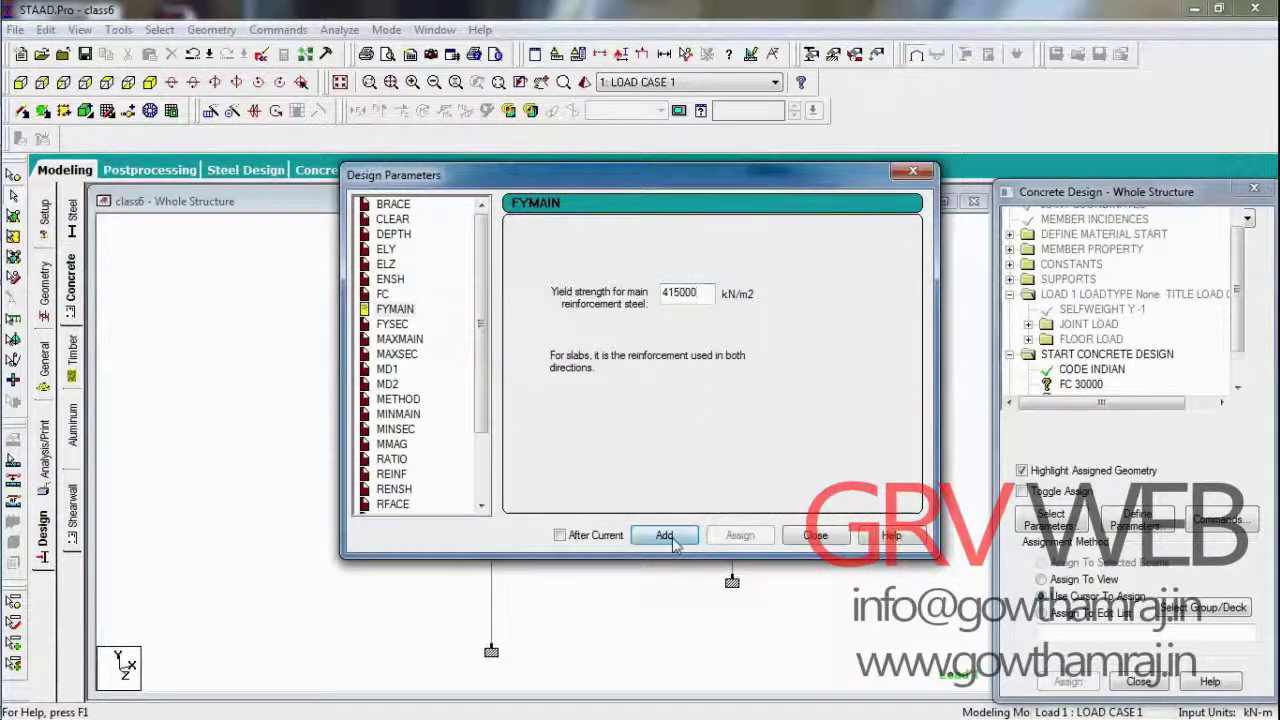
Step: Add DESIGN BEAM, DESIGN COLUMN and CONCRETE TAKE OFF commands to the concrete design block
click(818, 537)
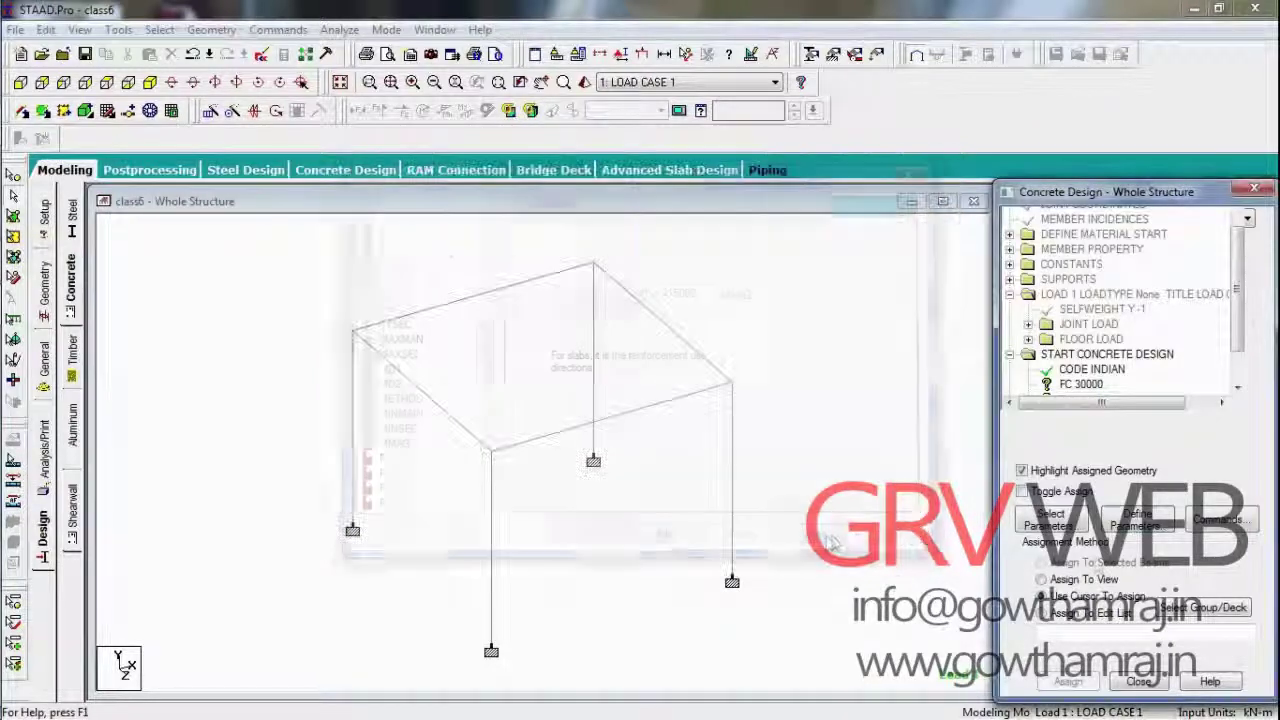
click(1240, 520)
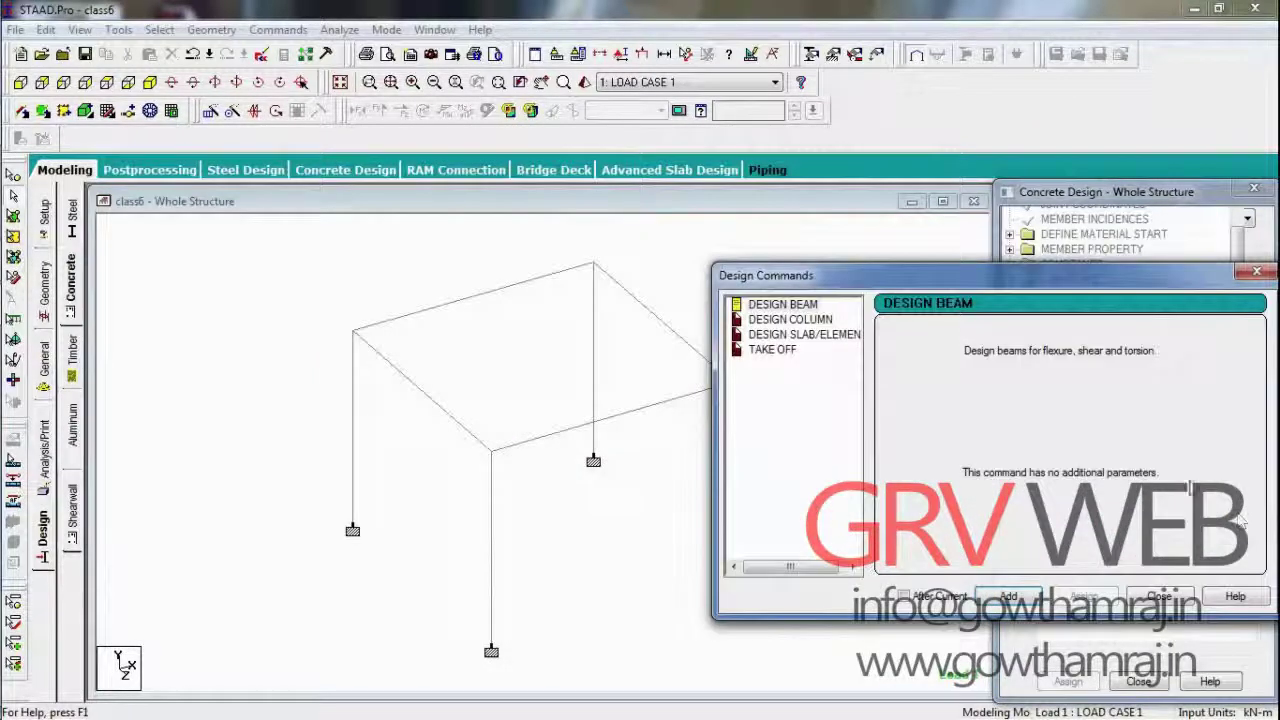
click(784, 304)
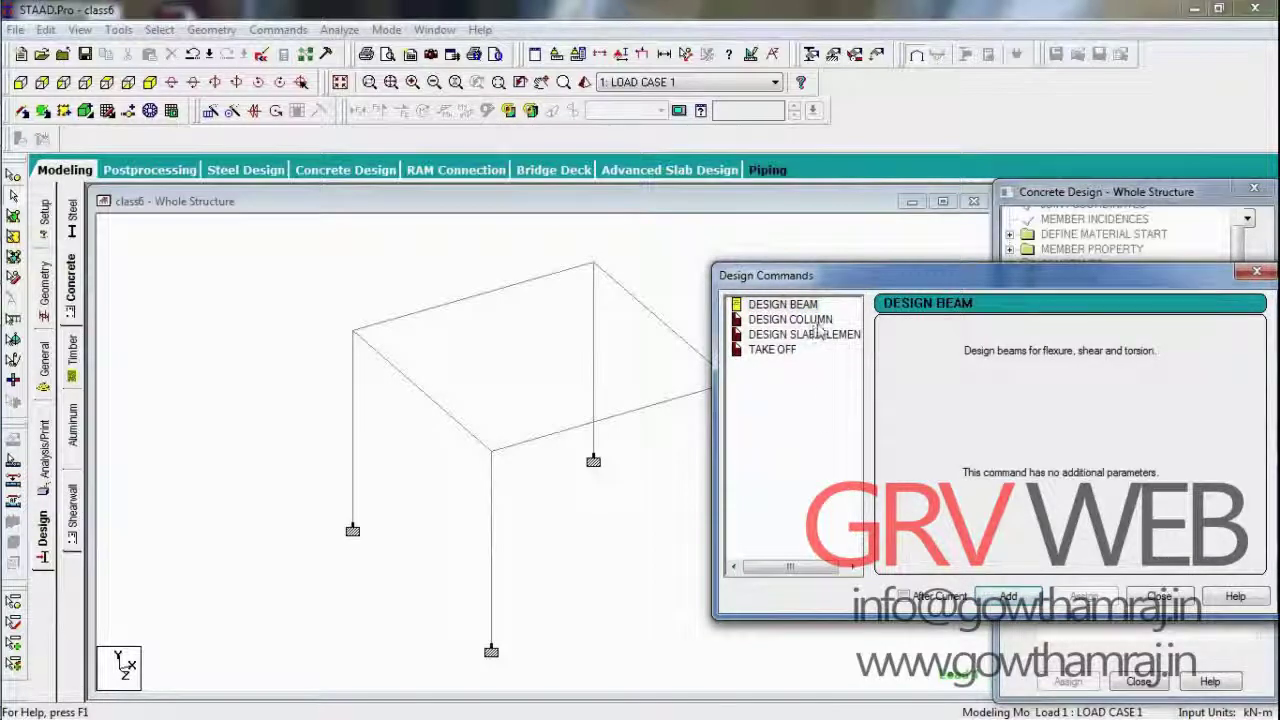
click(815, 321)
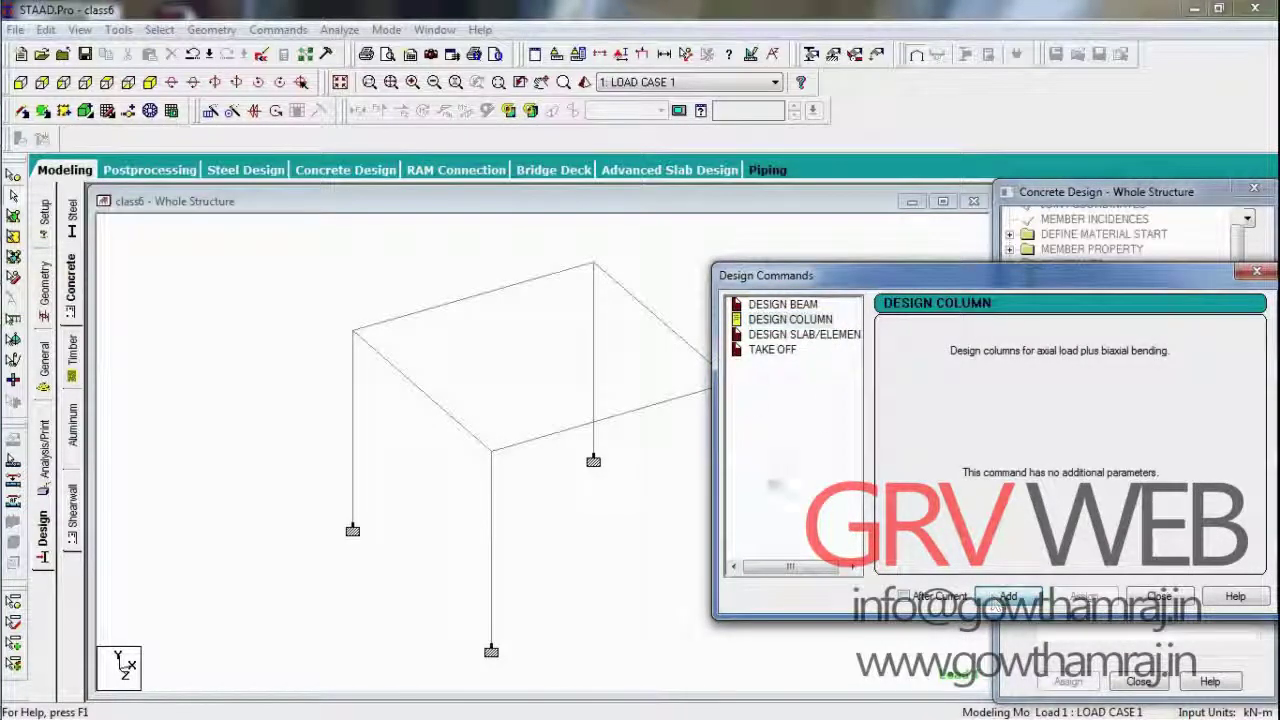
click(772, 349)
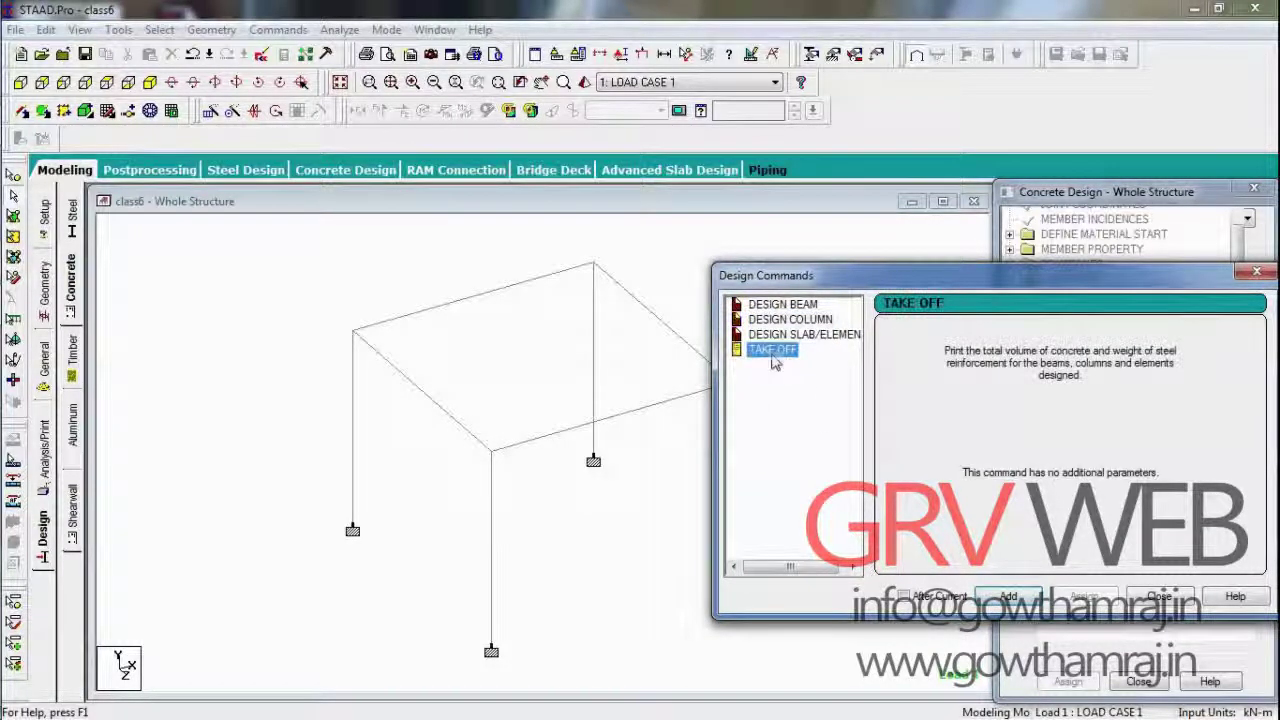
click(1030, 604)
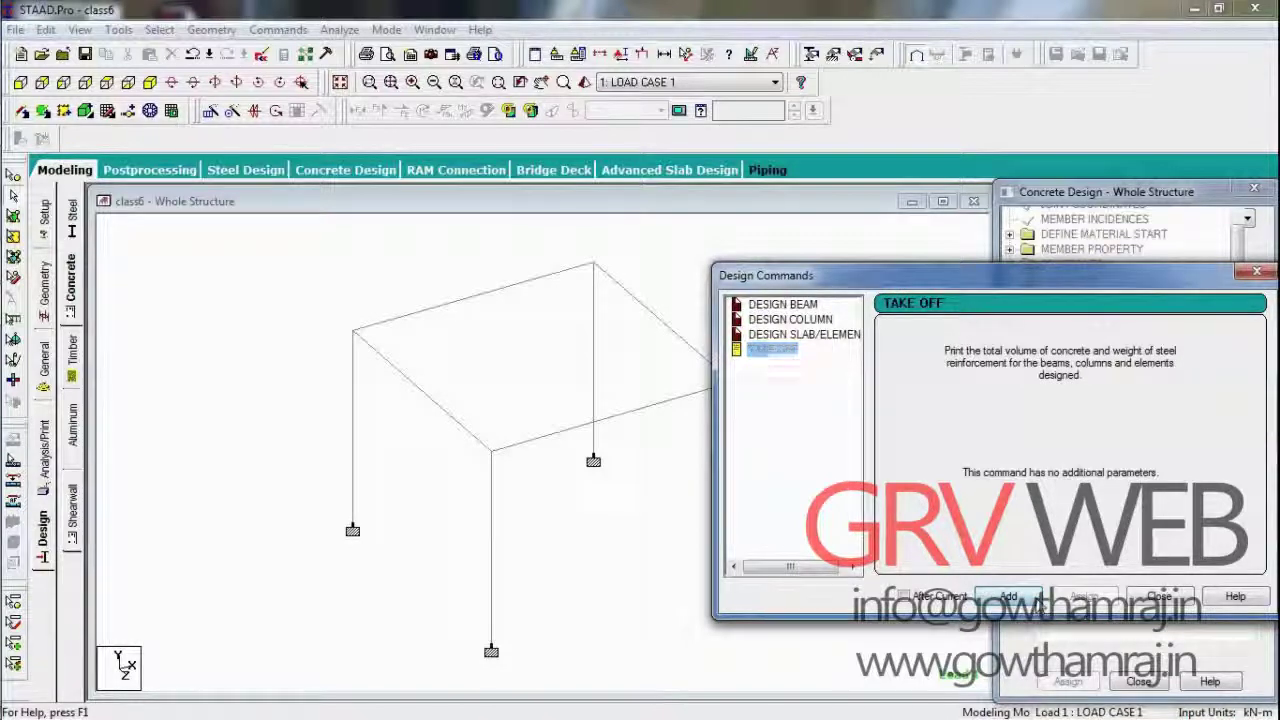
click(1160, 597)
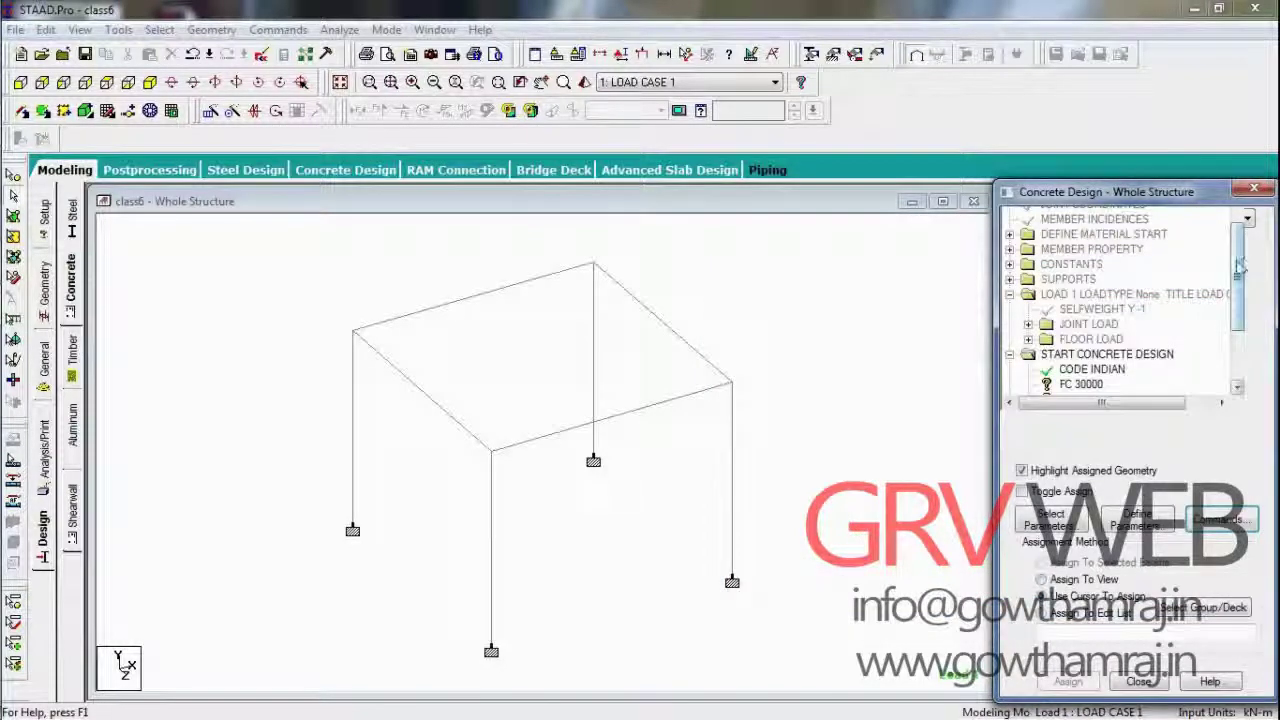
drag(1238, 265, 1238, 310)
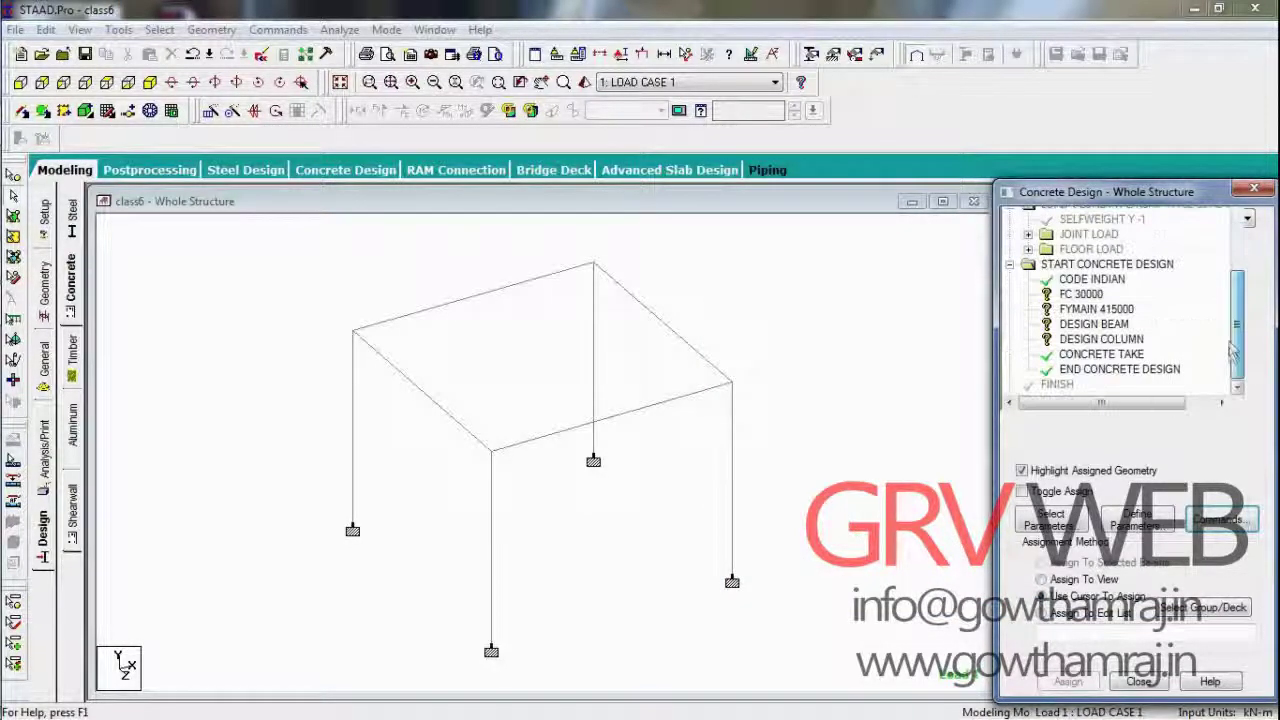
click(1088, 295)
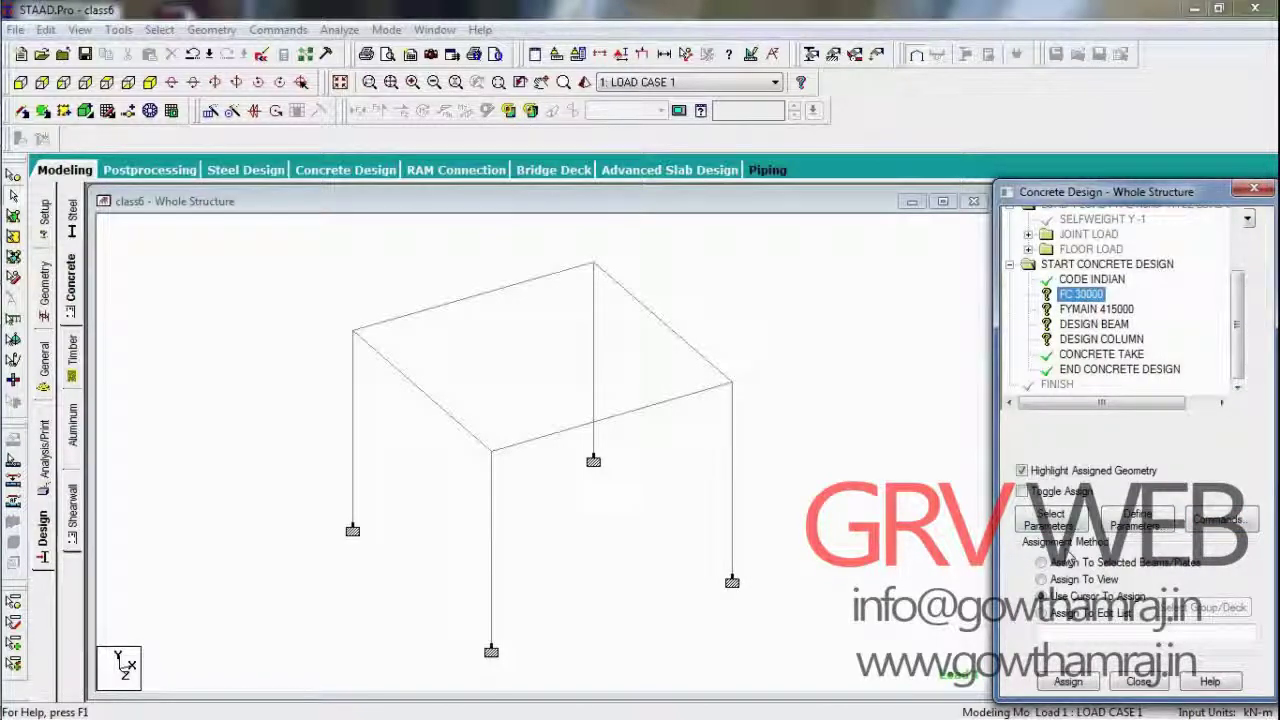
Step: Assign FC 30000 to every member in the view
click(1072, 579)
click(1068, 681)
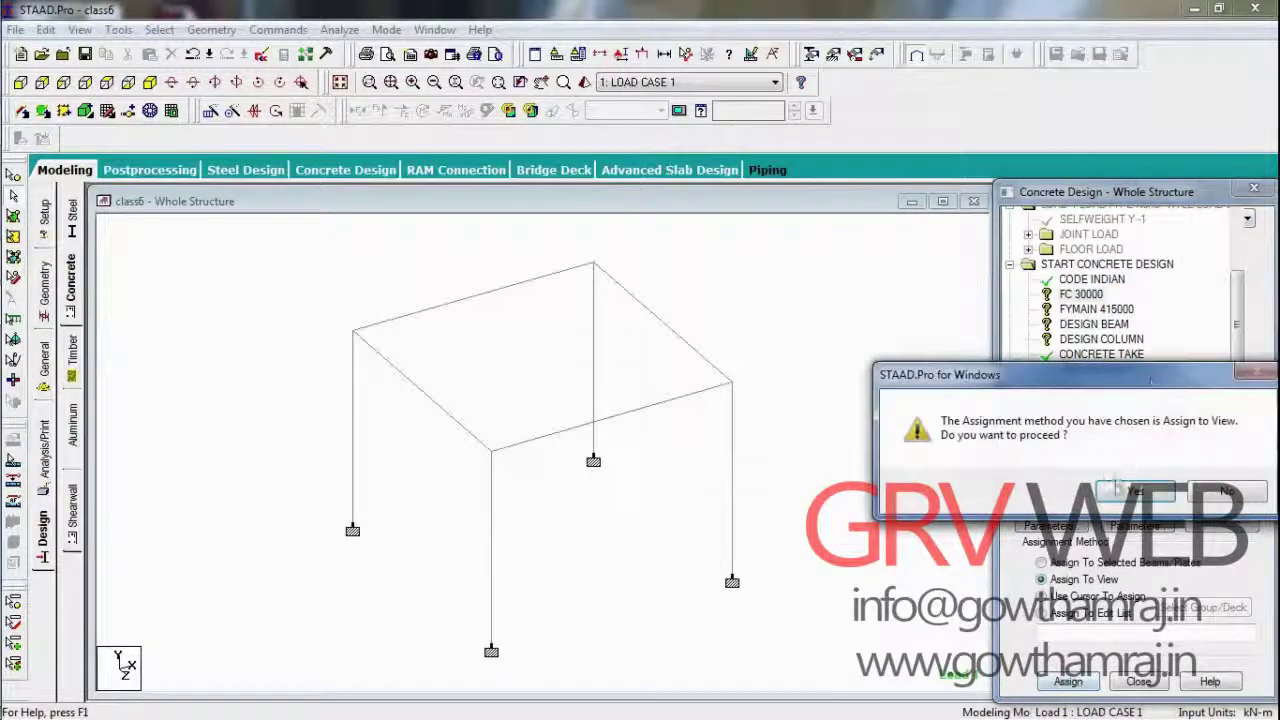
click(1130, 491)
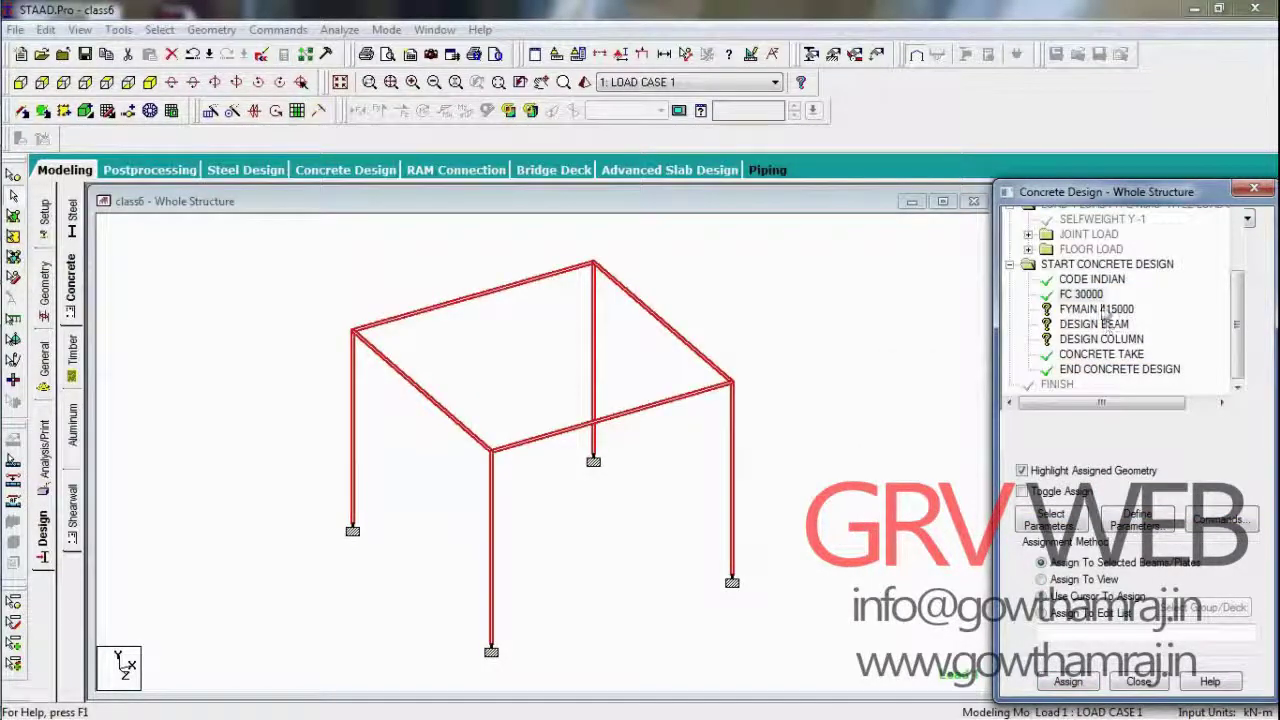
Step: Assign FYMAIN 415000 to every member in the view
click(1096, 309)
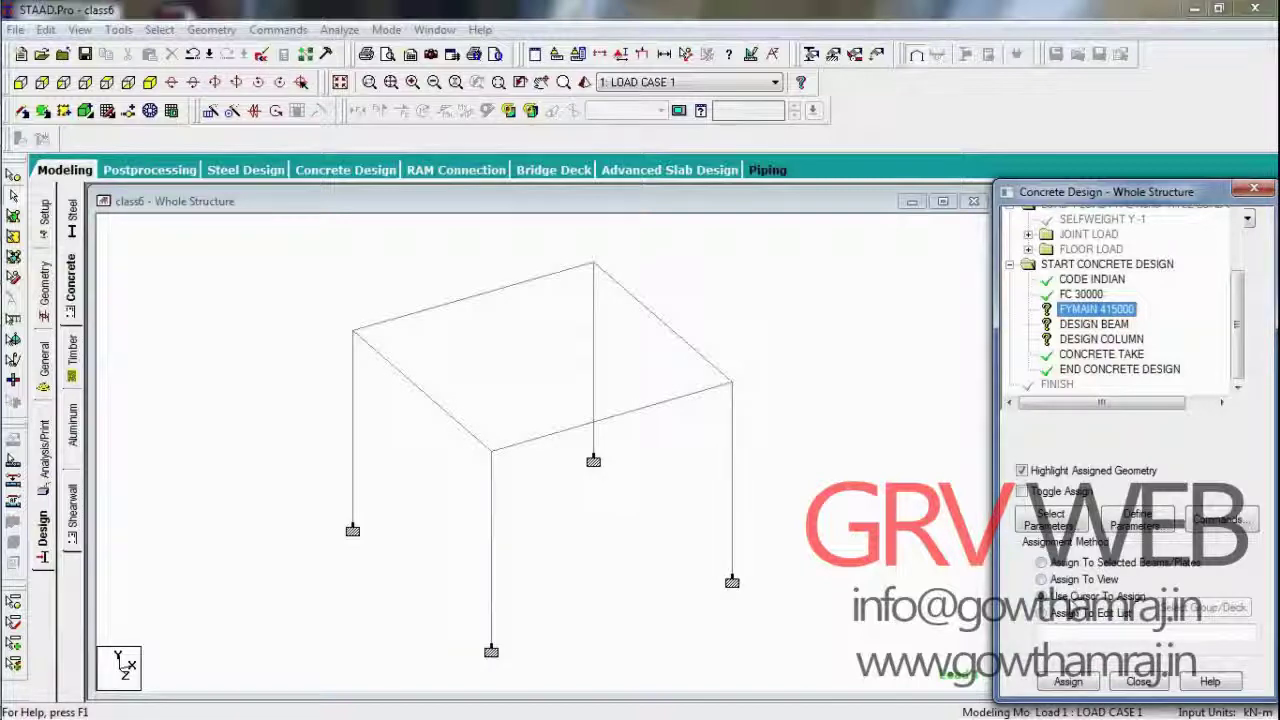
click(1042, 579)
click(1066, 682)
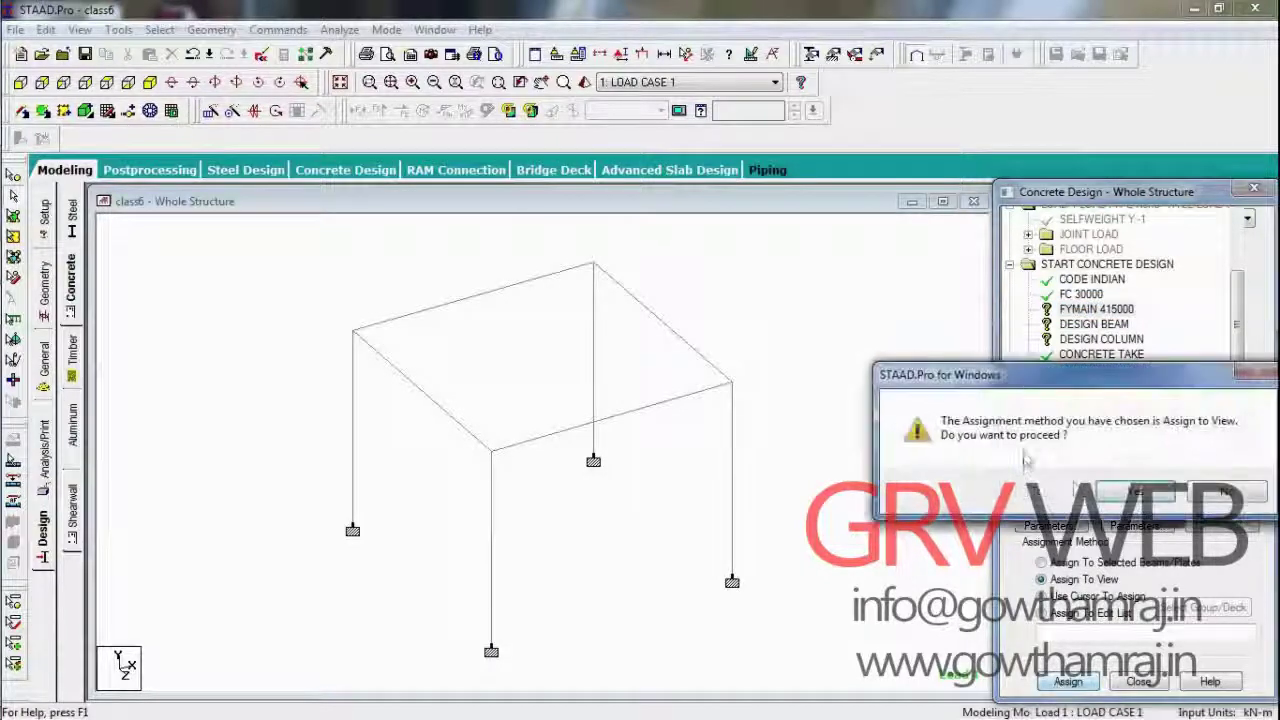
click(1117, 491)
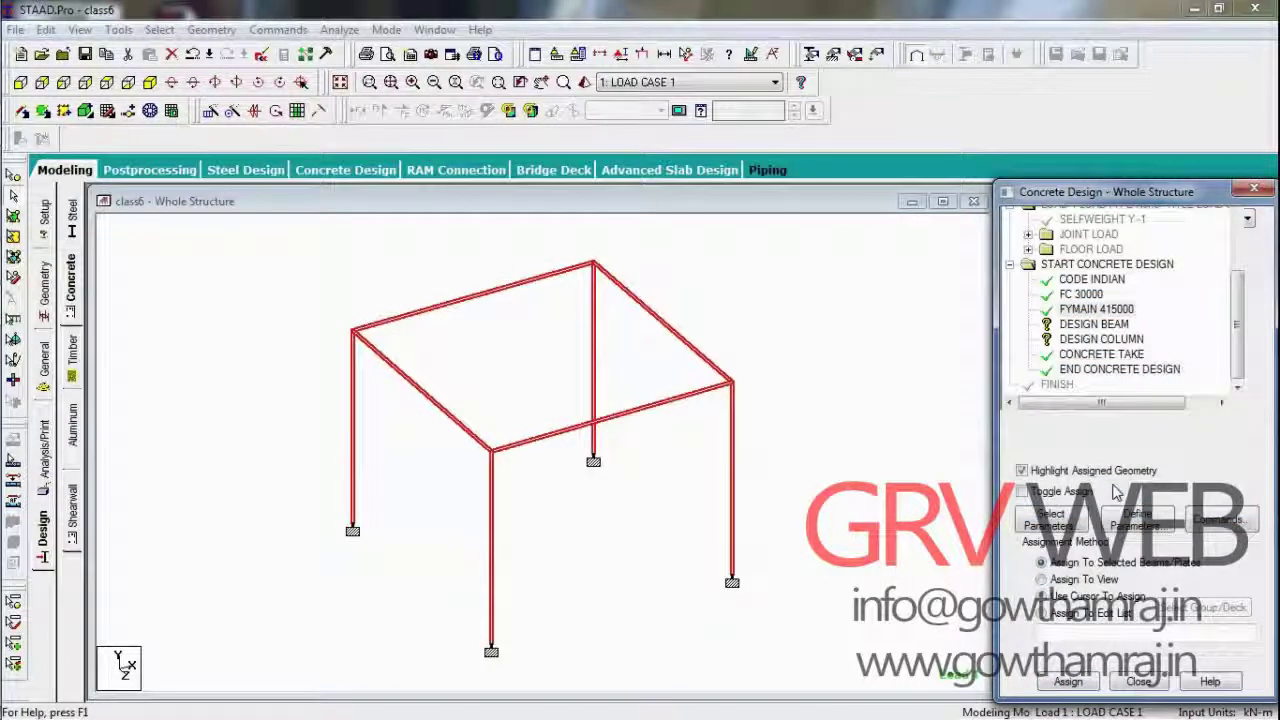
click(845, 380)
Step: Assign DESIGN BEAM to the four roof beams running parallel to X and Z
click(1085, 326)
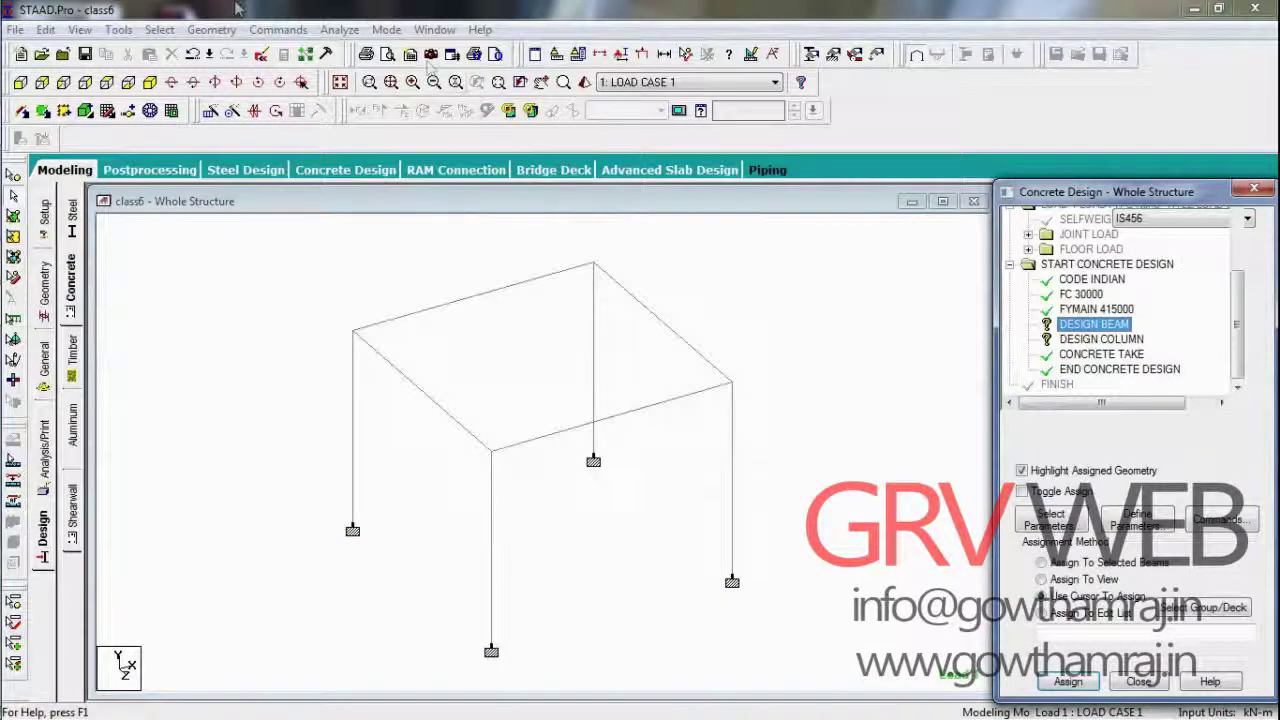
click(159, 30)
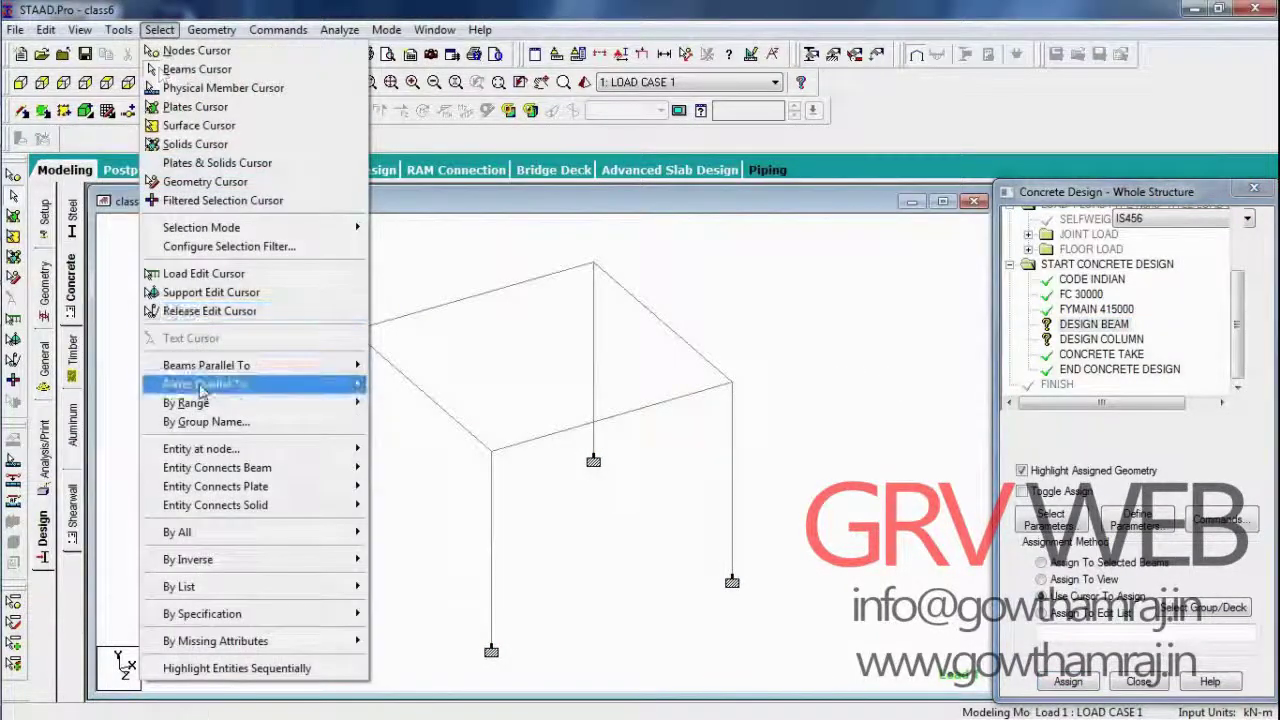
mouse_move(218, 370)
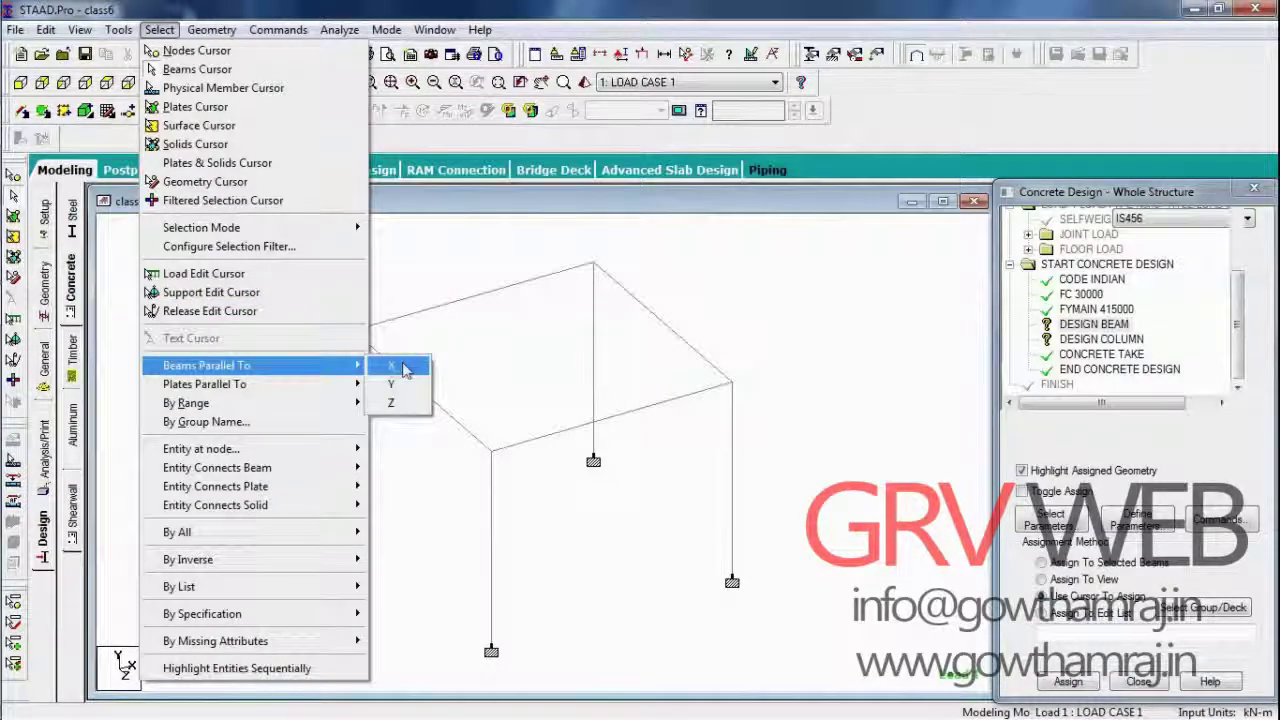
click(400, 366)
click(159, 30)
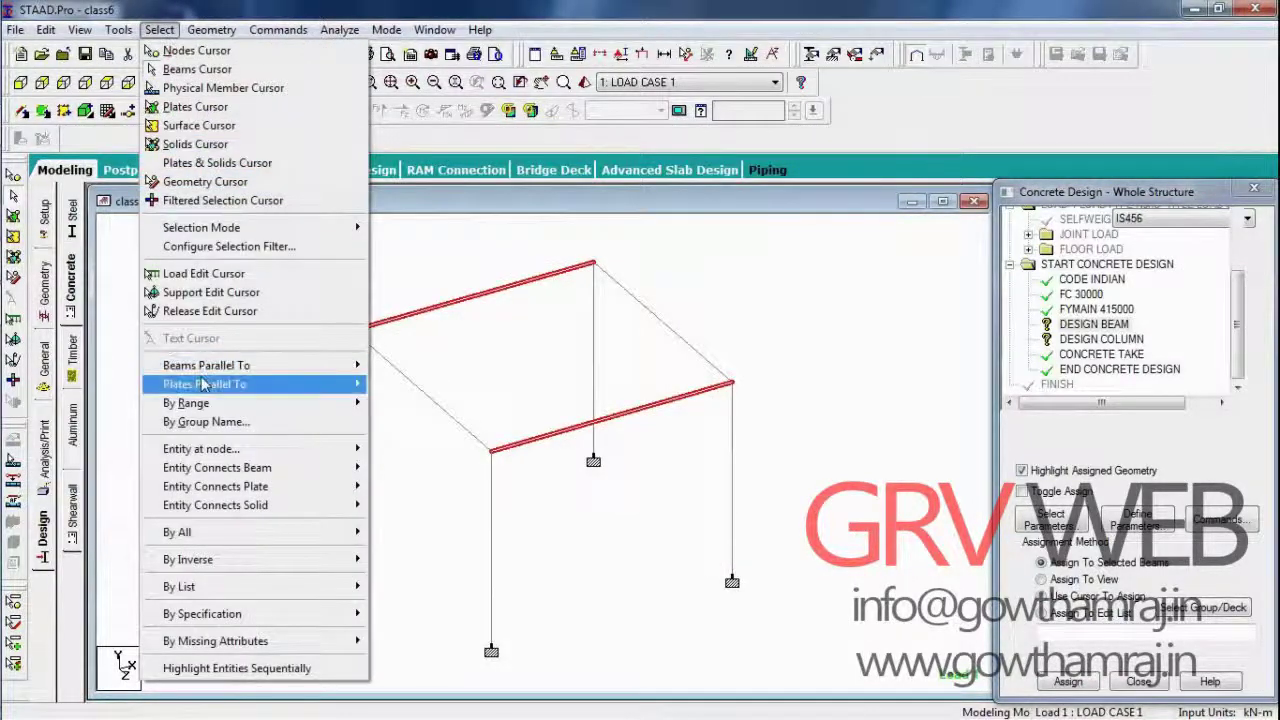
mouse_move(221, 368)
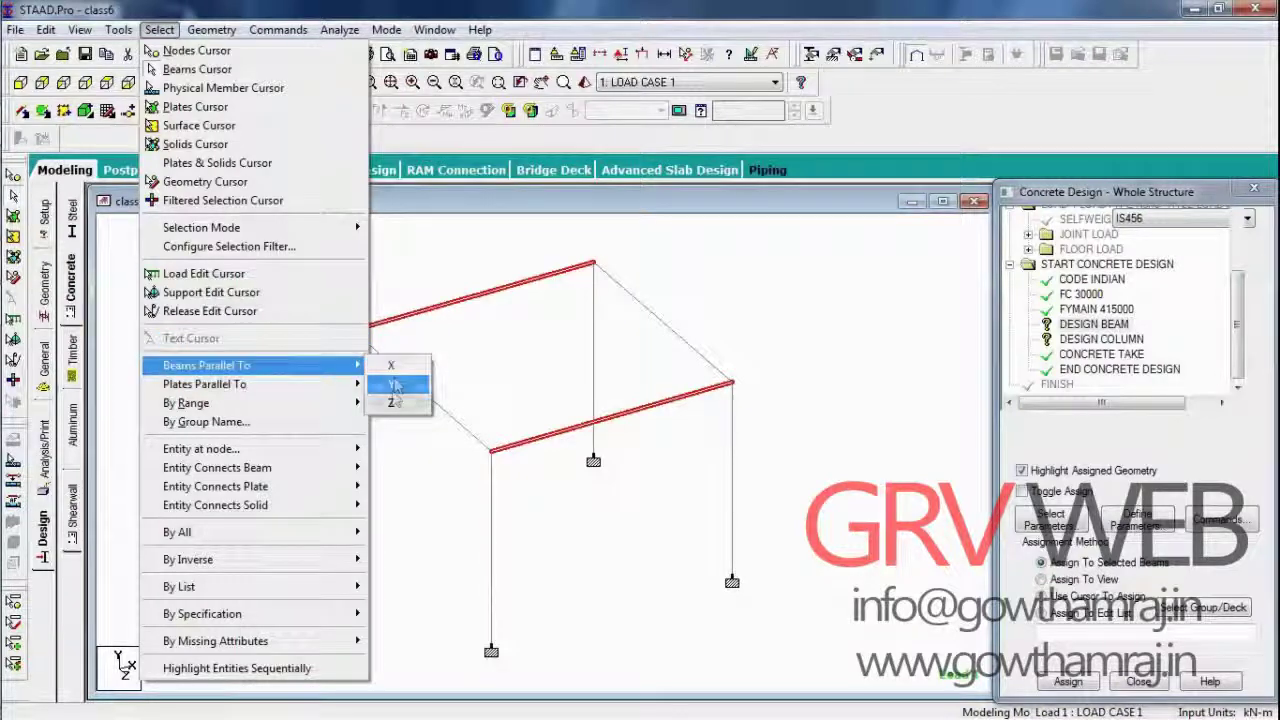
click(391, 402)
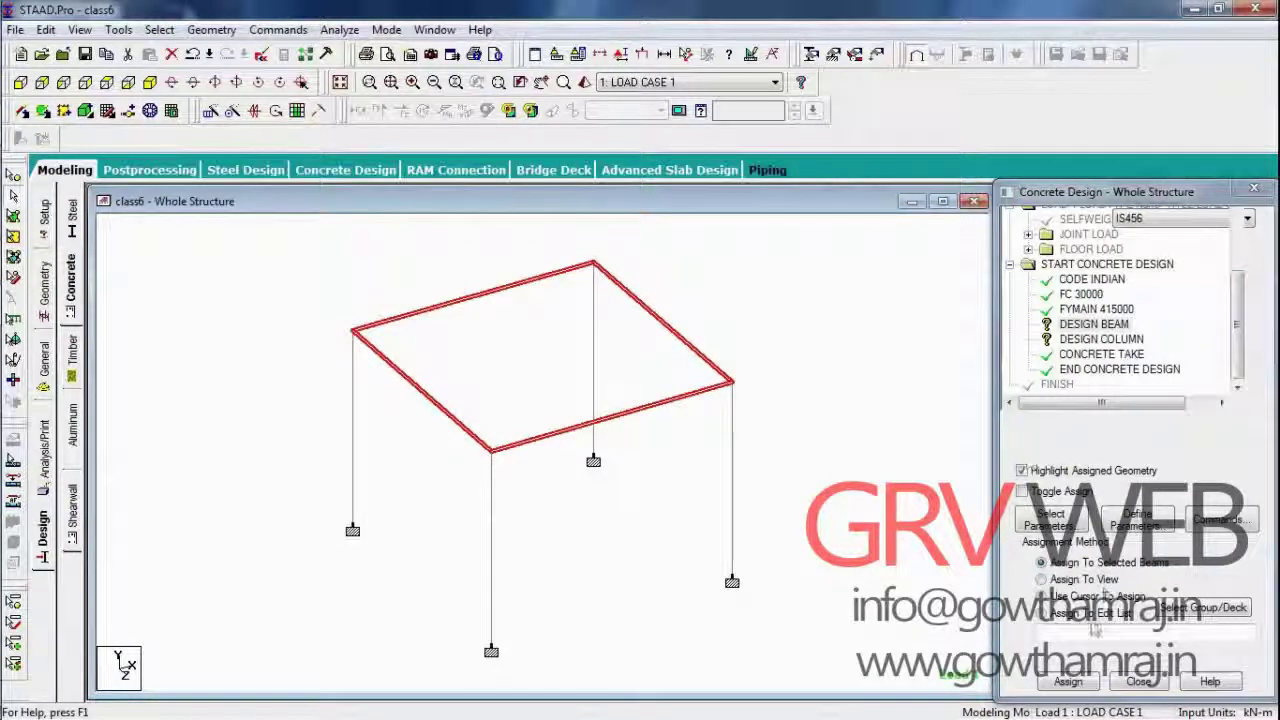
click(1067, 682)
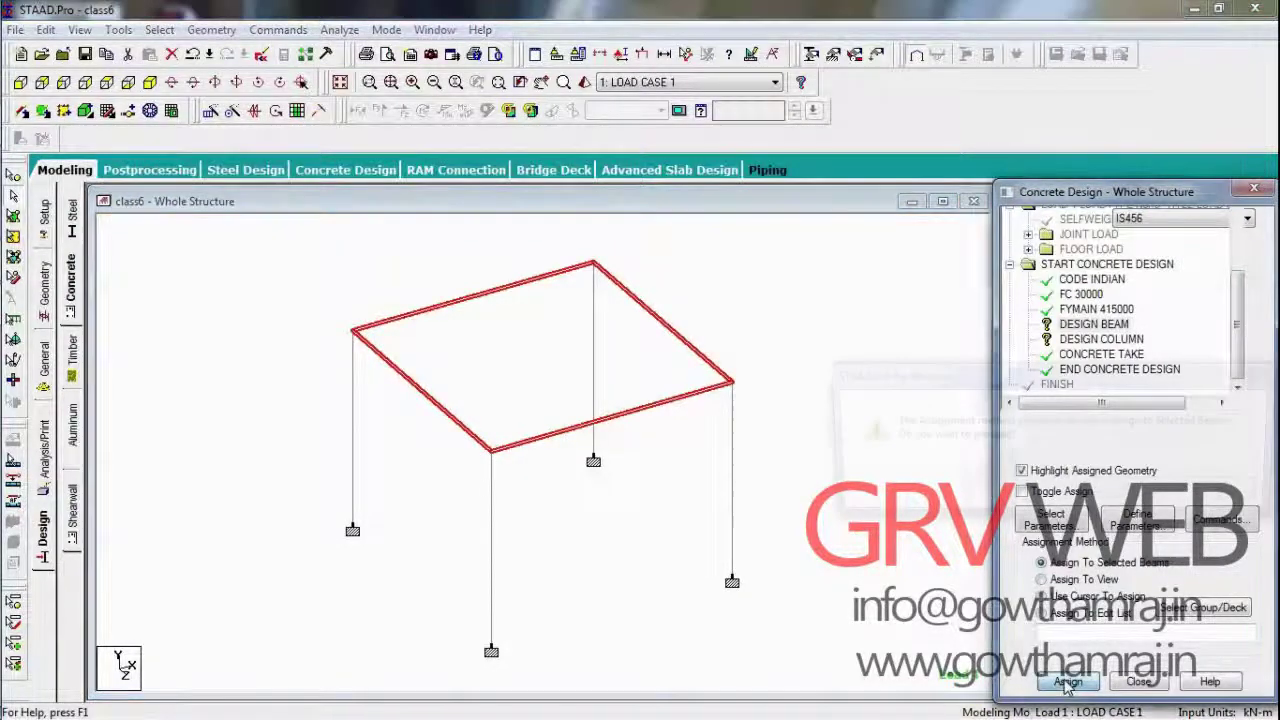
click(1150, 505)
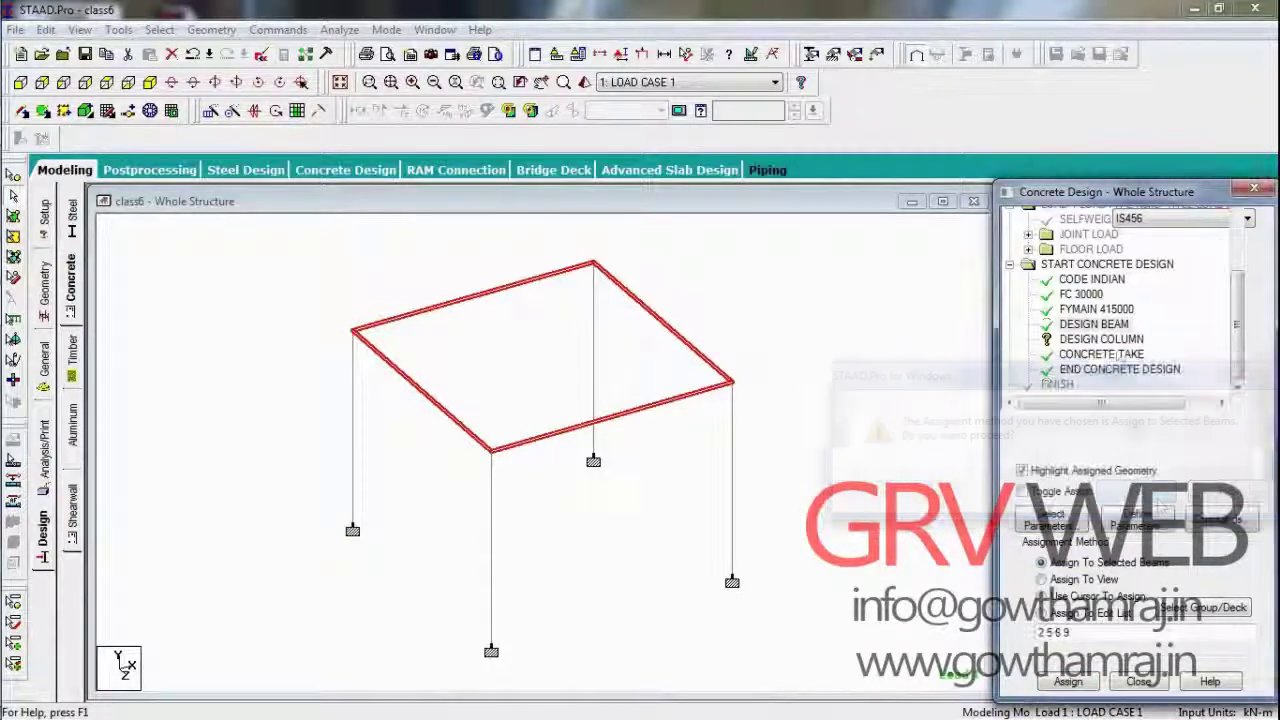
Step: Assign DESIGN COLUMN to the four vertical columns 1, 3, 8 and 10
click(1105, 339)
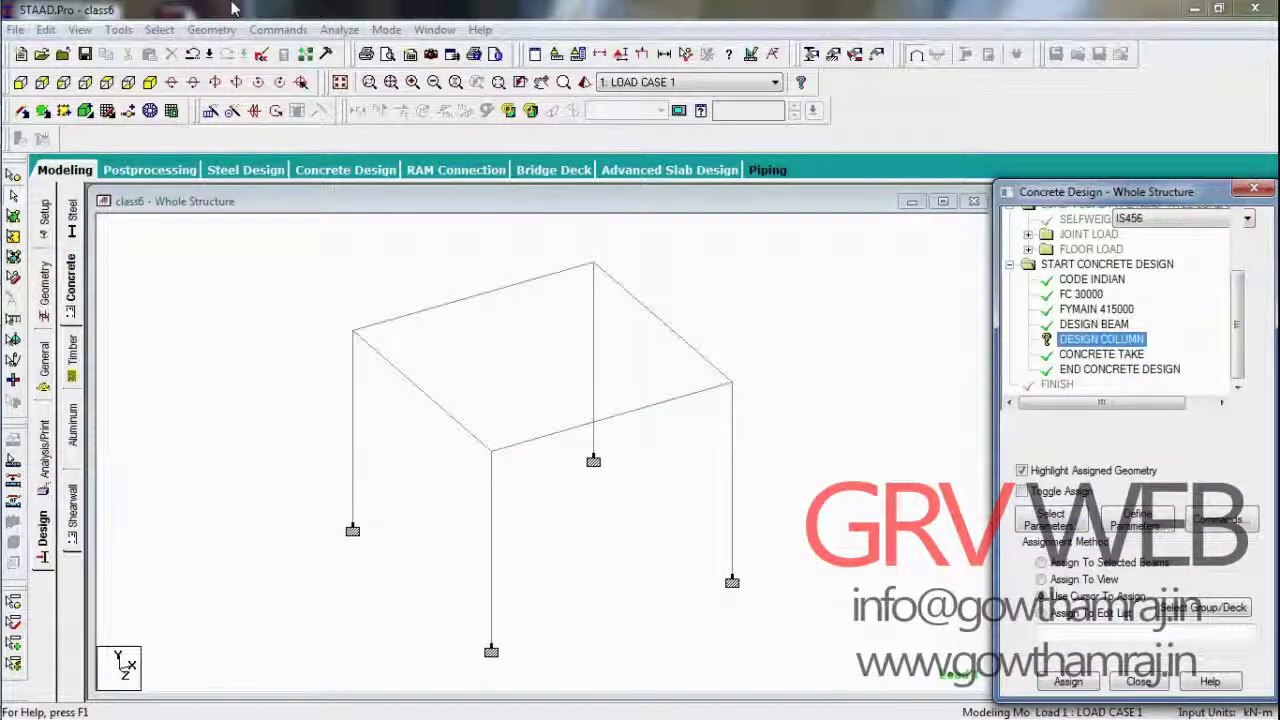
click(159, 29)
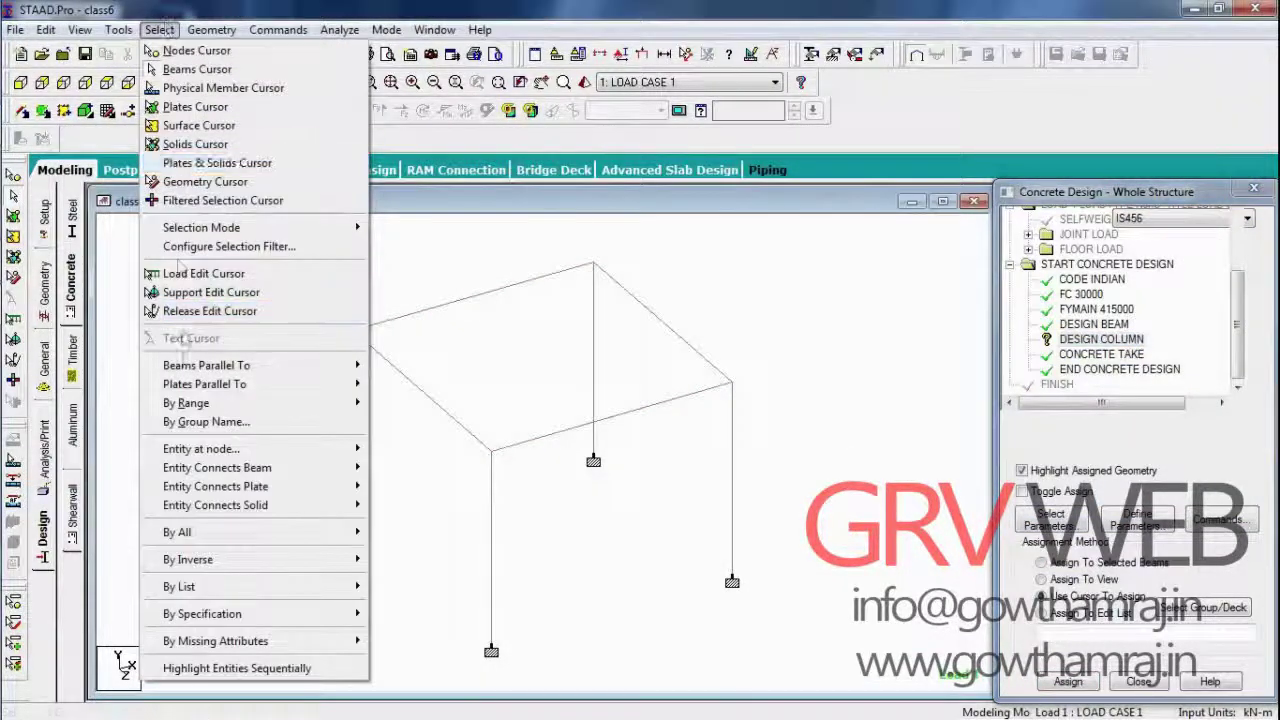
mouse_move(206, 365)
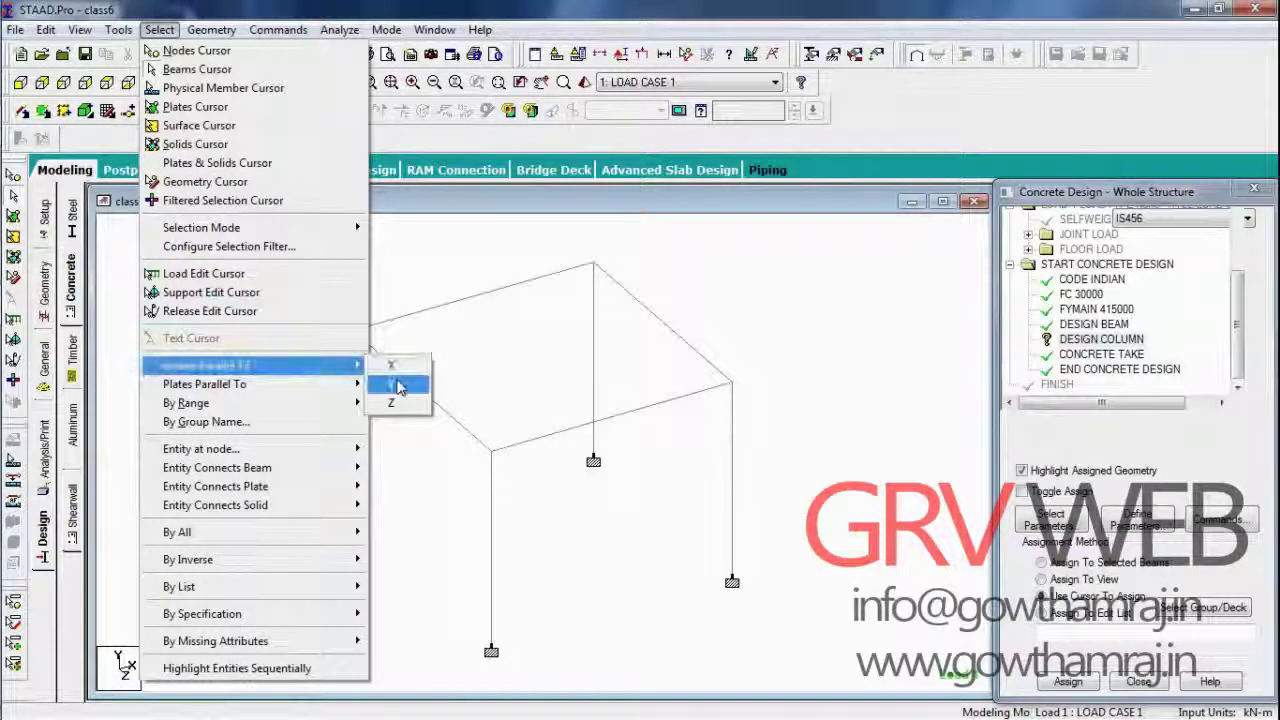
click(398, 388)
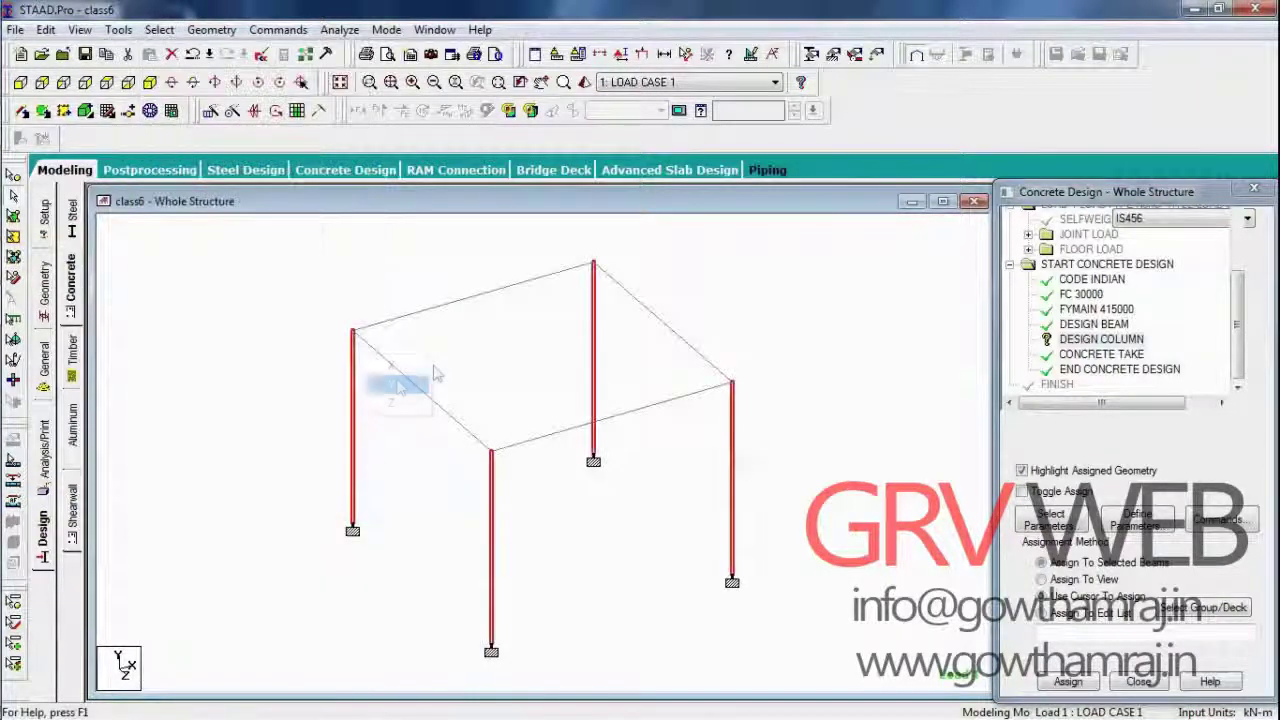
click(1068, 681)
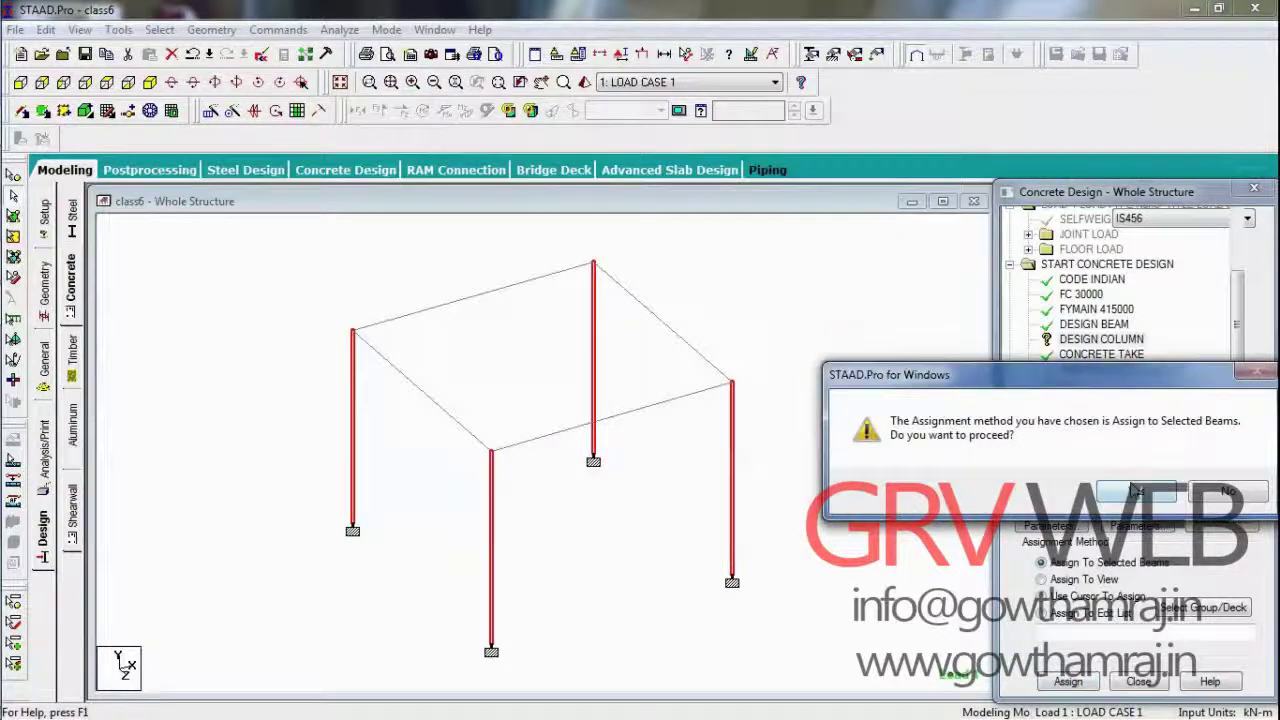
click(1135, 490)
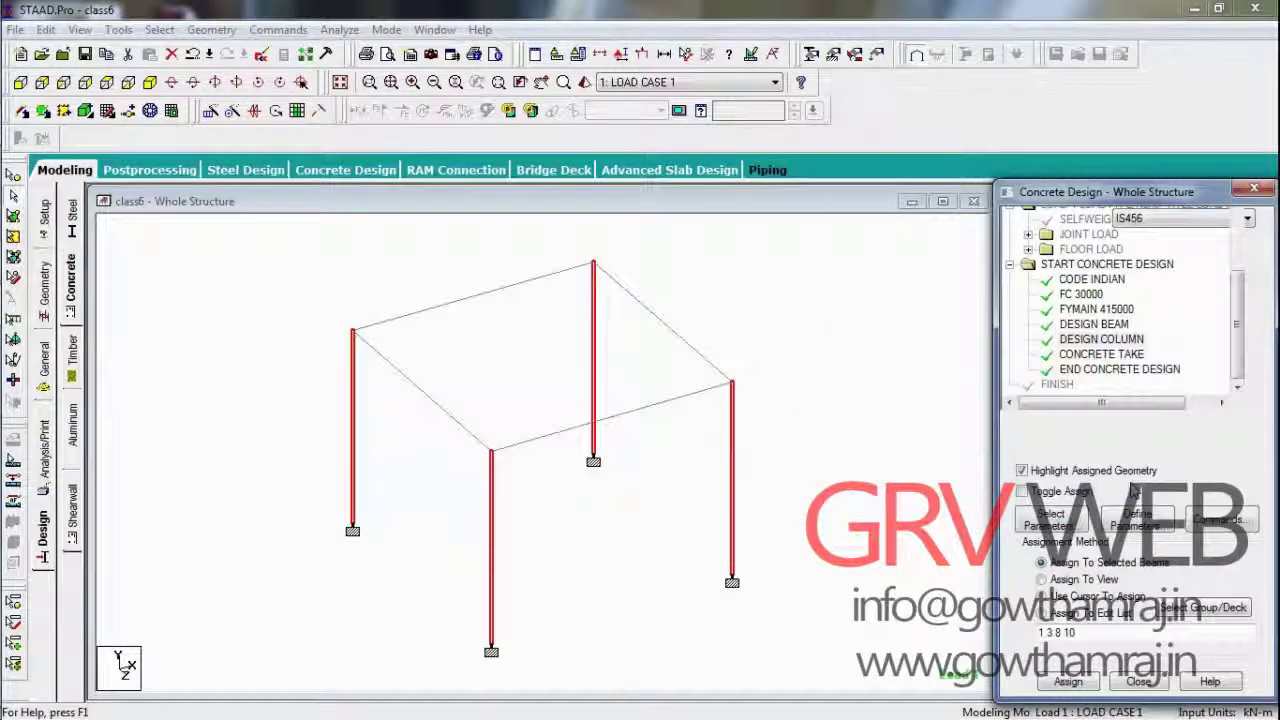
click(211, 29)
click(211, 29)
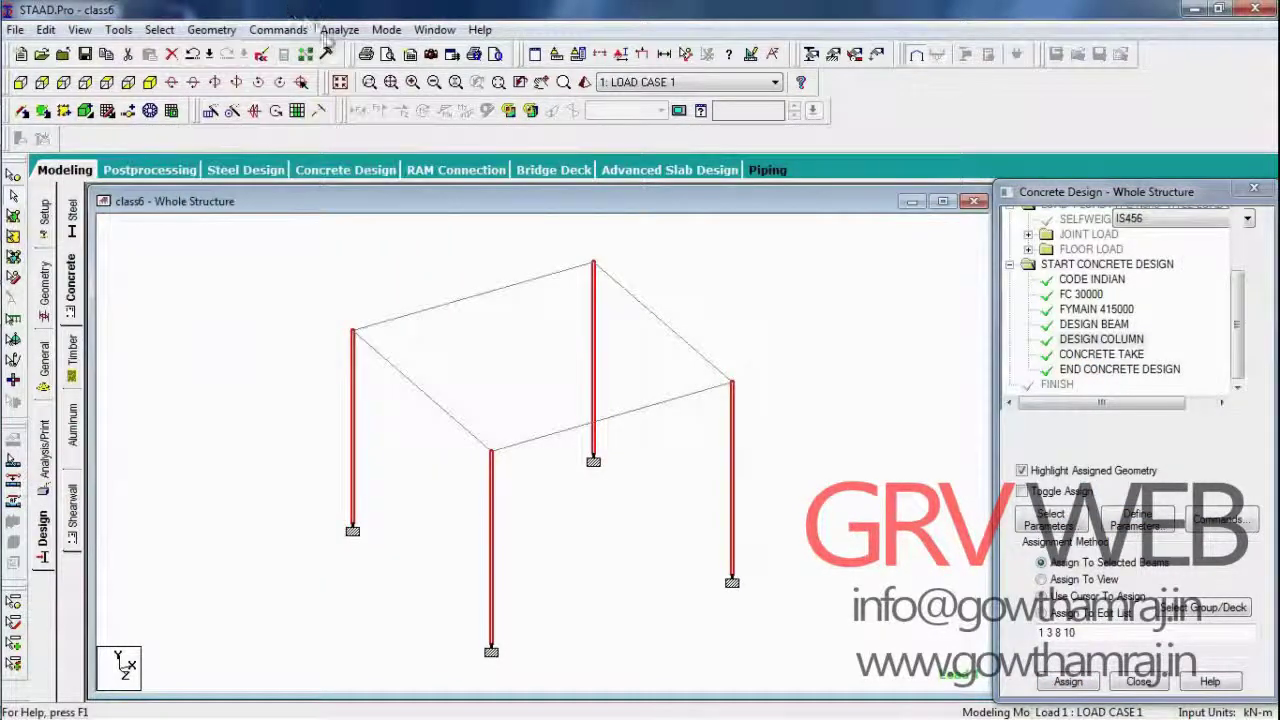
Step: Add the PERFORM ANALYSIS command to the model
click(43, 490)
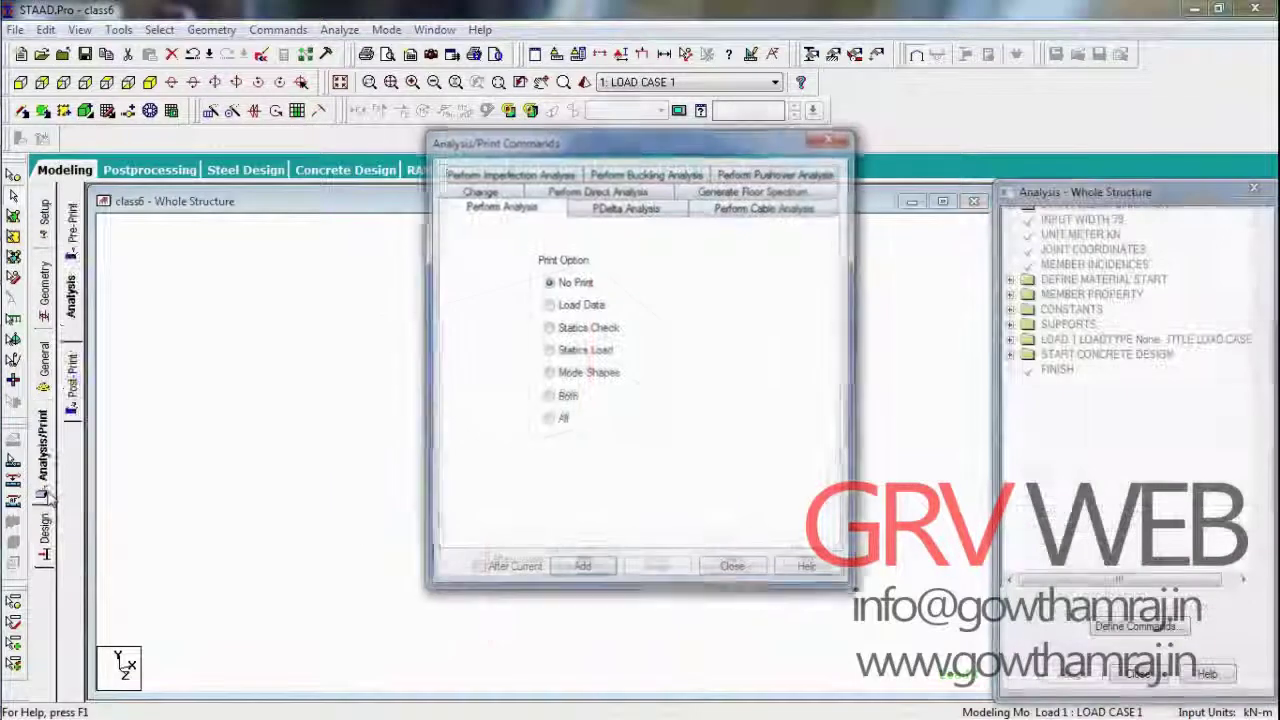
click(578, 569)
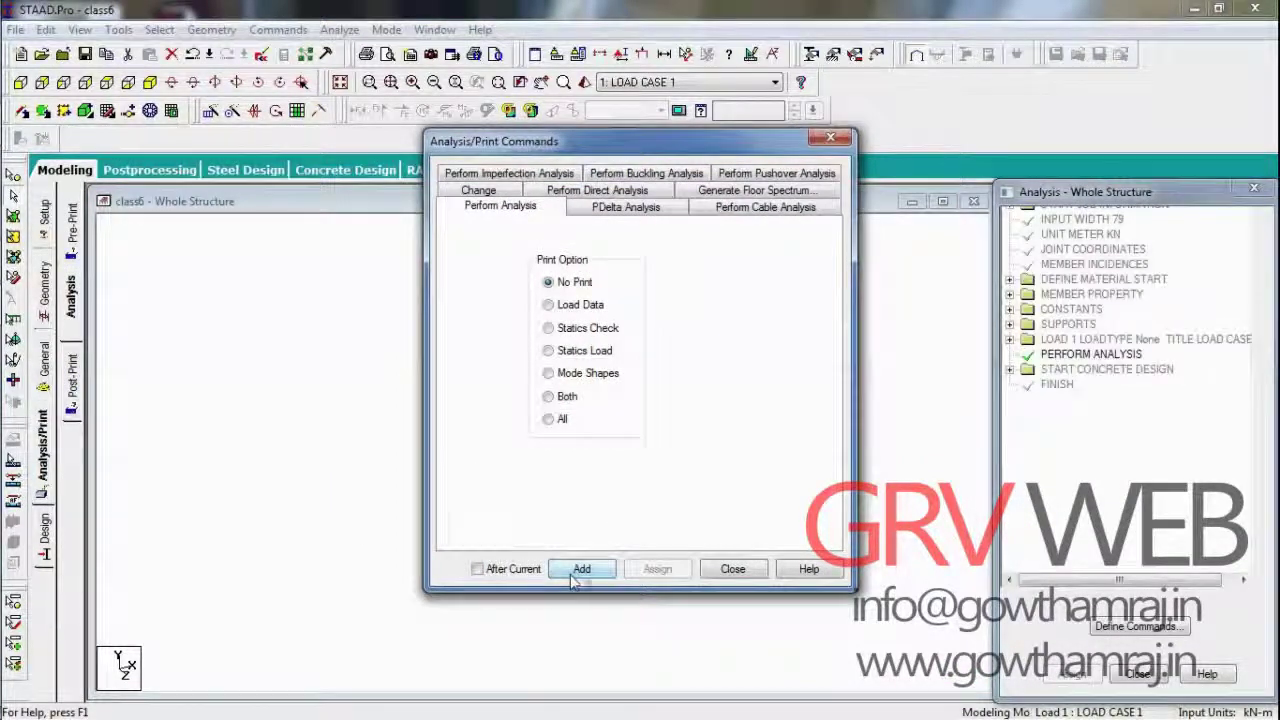
click(733, 569)
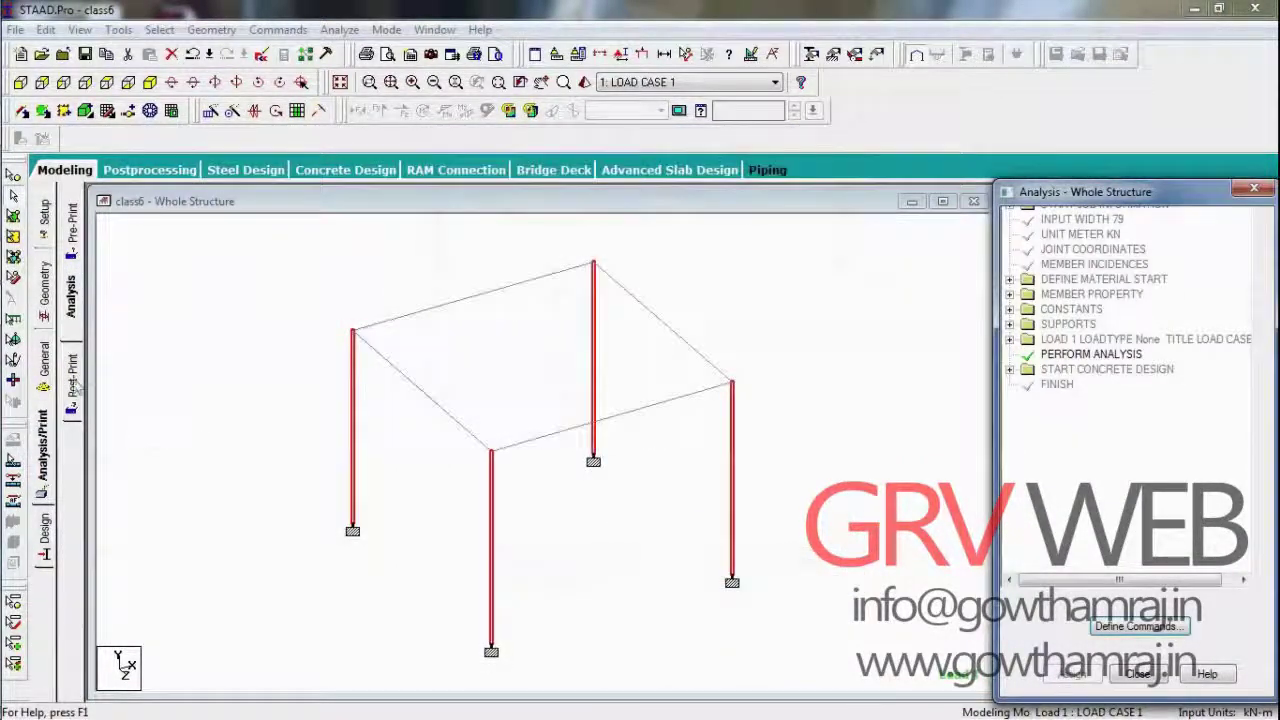
Step: Add the PRINT ANALYSIS RESULTS post-analysis print command
click(73, 385)
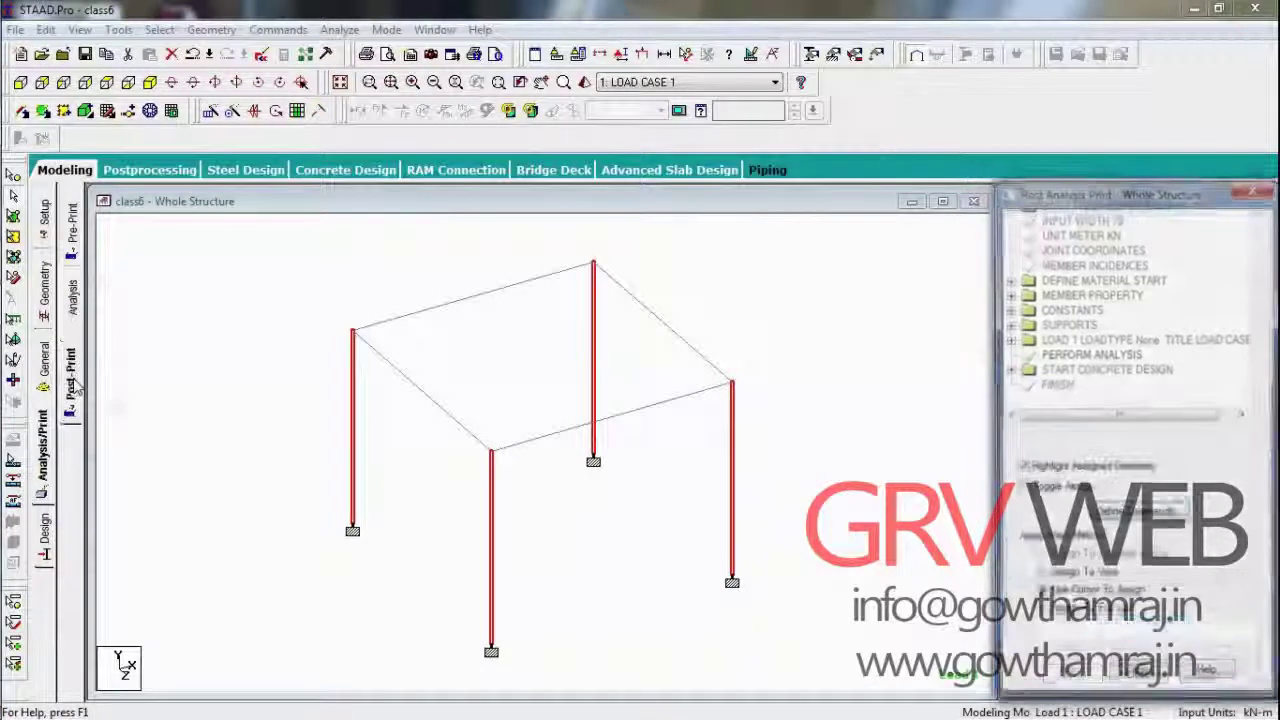
click(1099, 508)
click(478, 157)
click(600, 587)
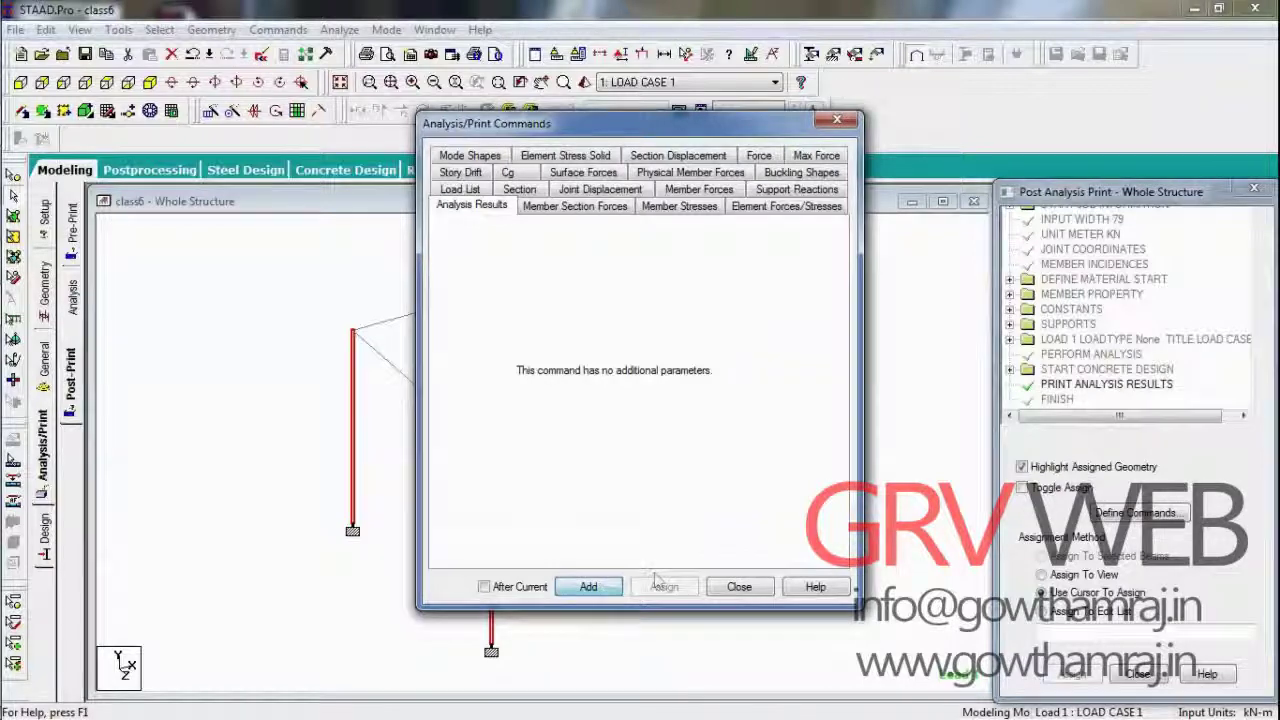
click(739, 587)
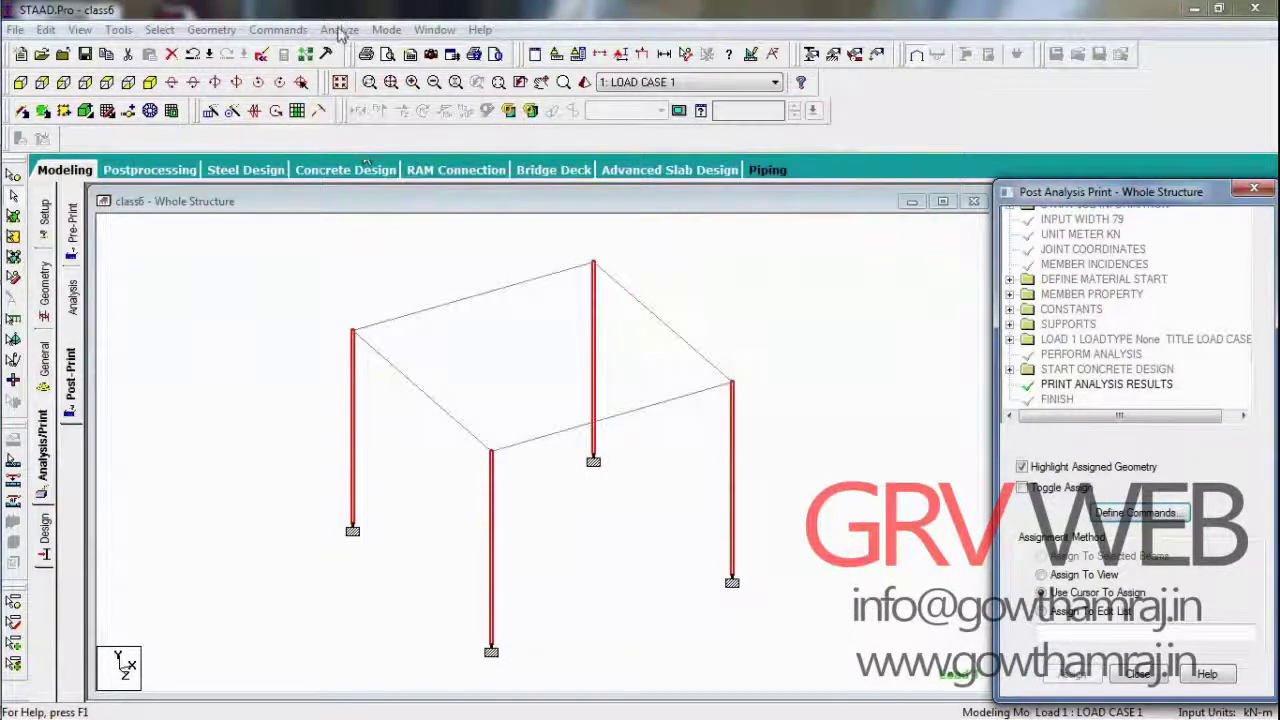
click(339, 30)
Step: Run the analysis after saving the model, dismissing both copy-protection warnings, until it completes
click(350, 50)
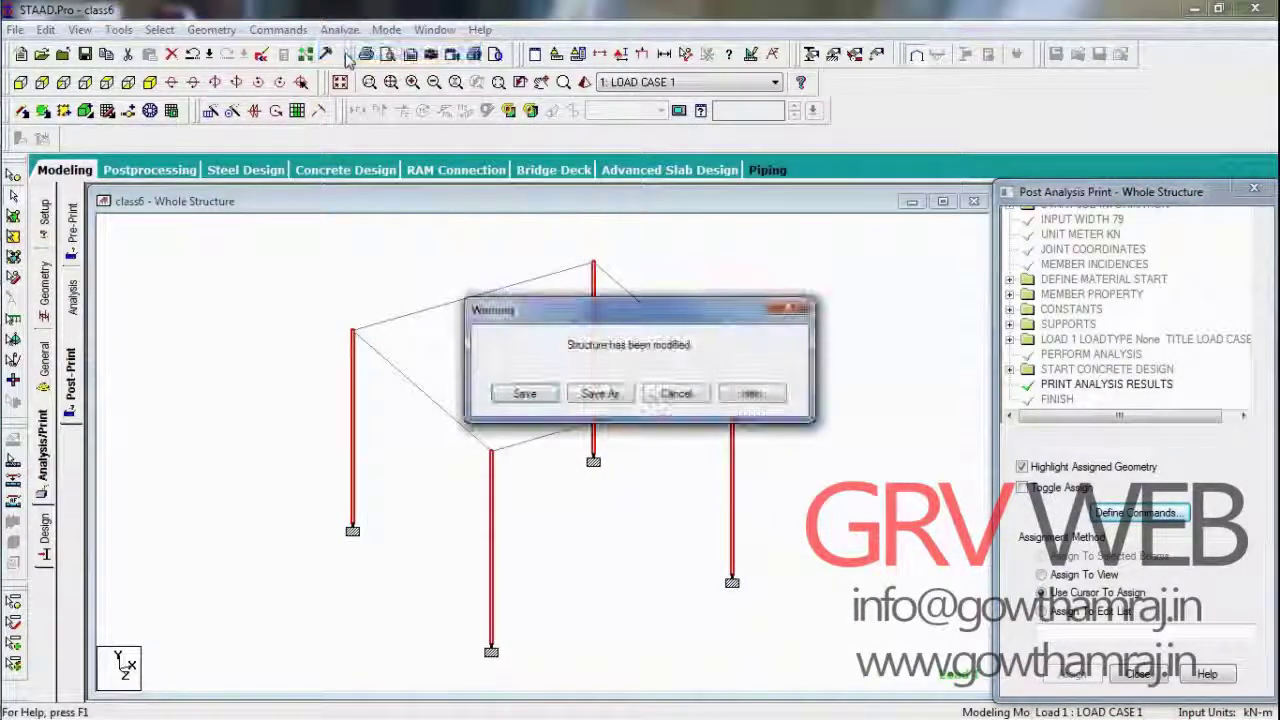
click(524, 393)
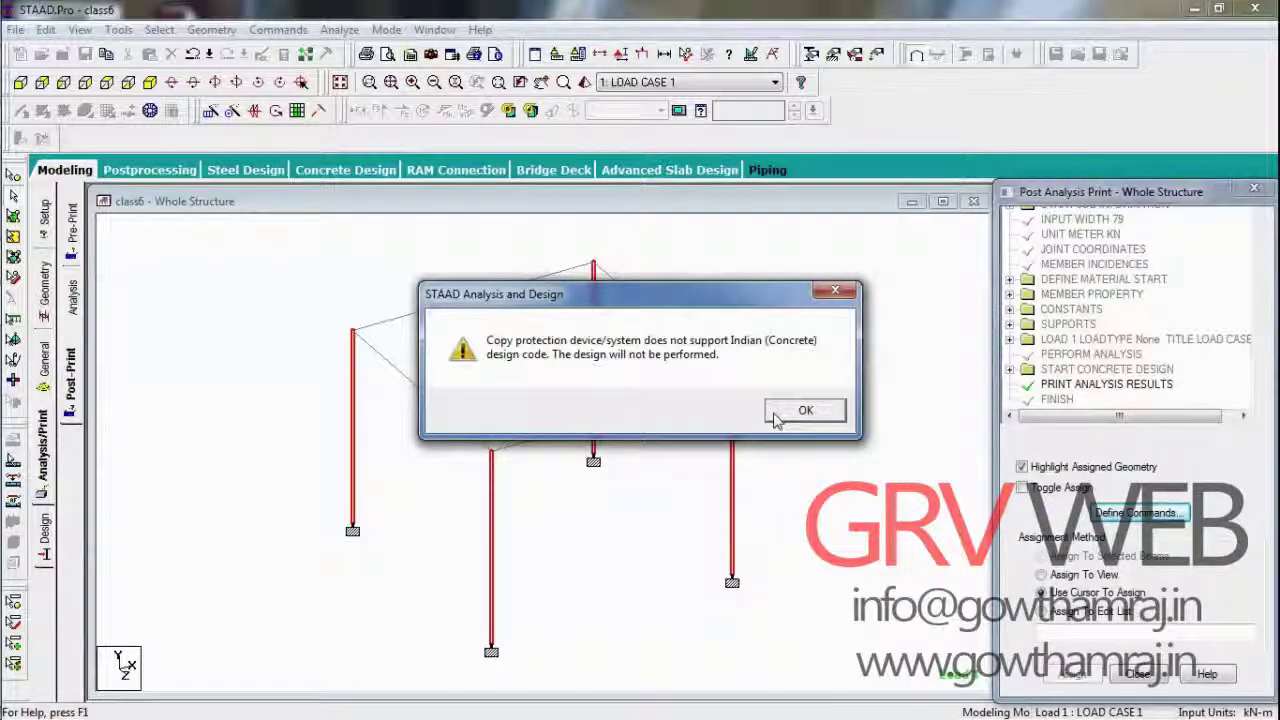
click(777, 418)
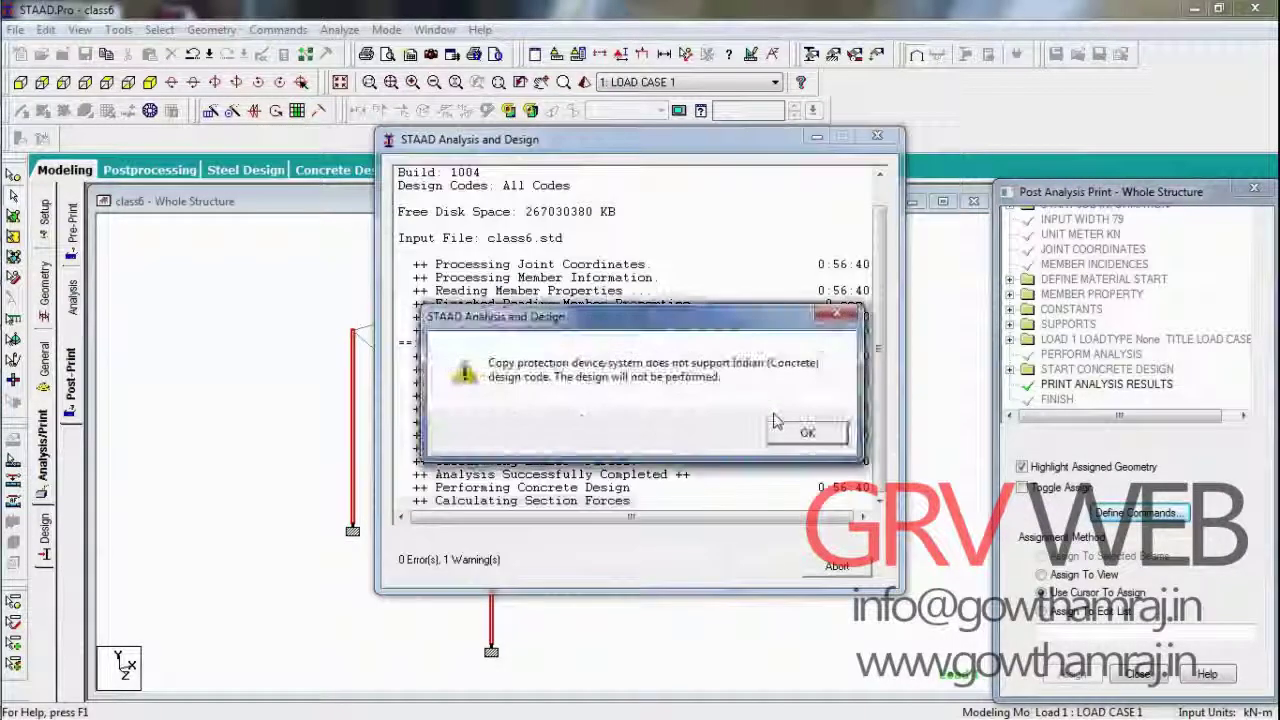
click(802, 431)
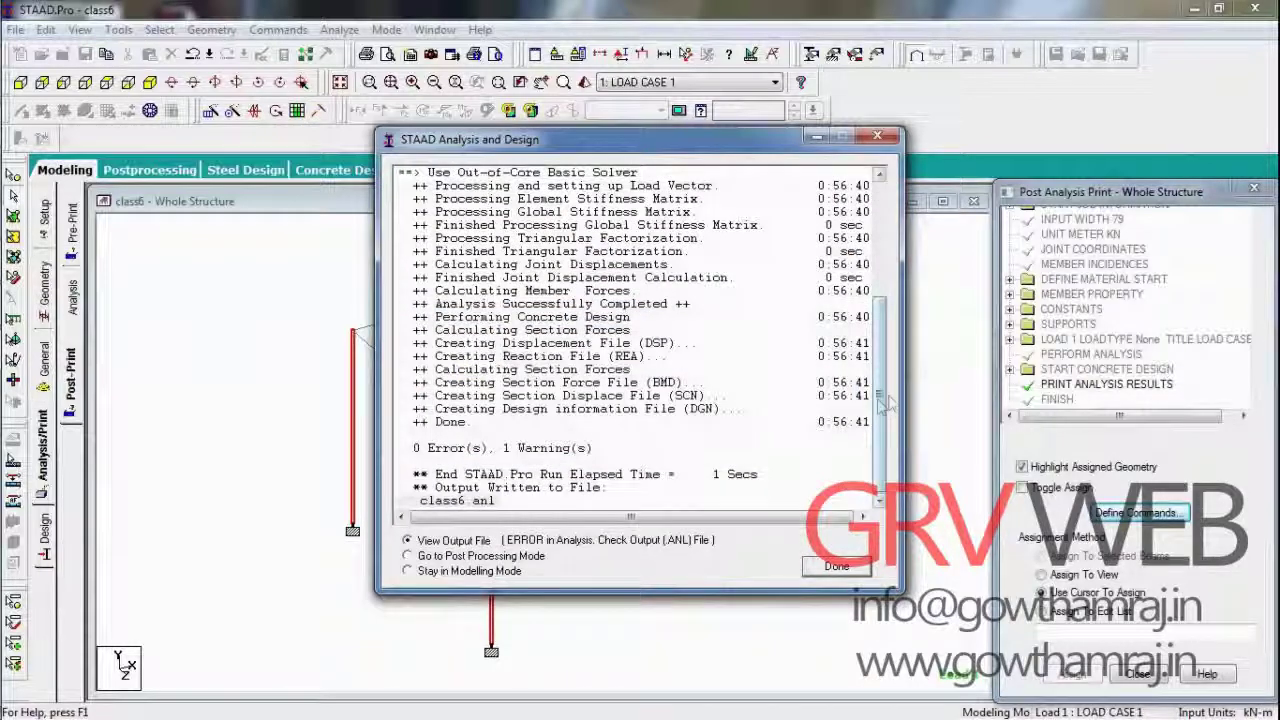
drag(878, 402, 864, 425)
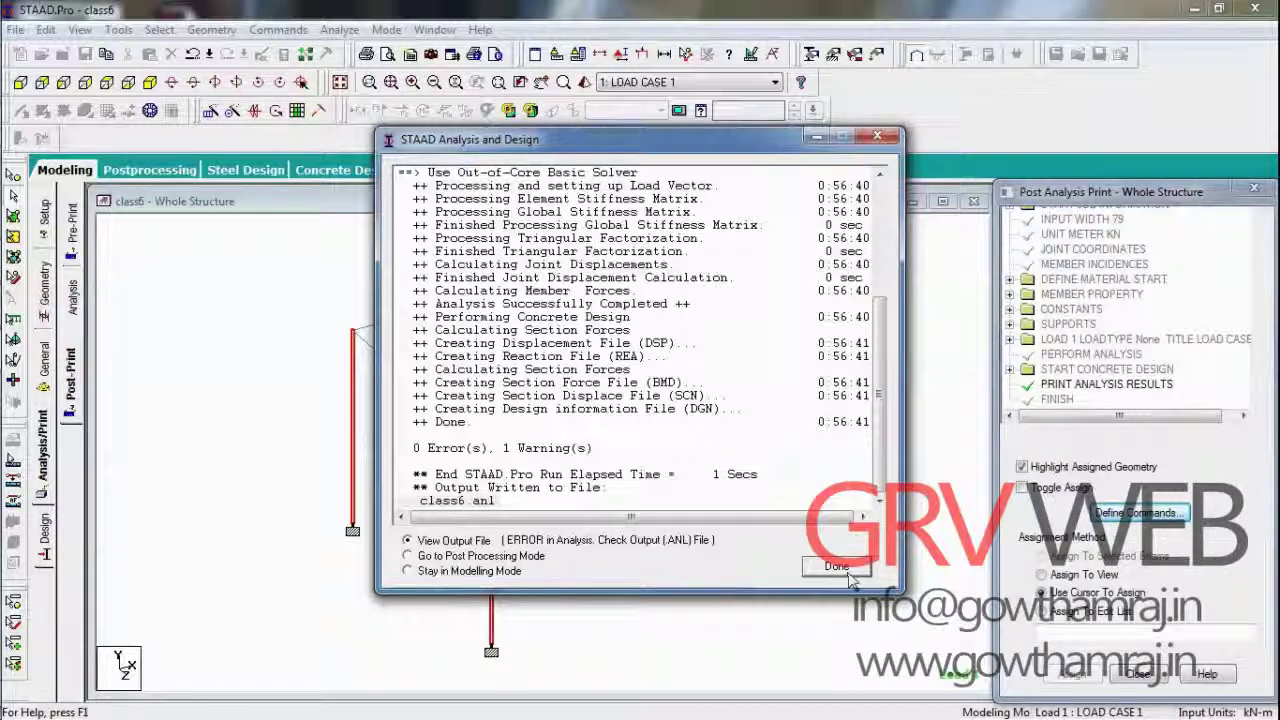
Step: Open the class6 output file and review its floor-load warning and unsupported Indian code error
click(846, 572)
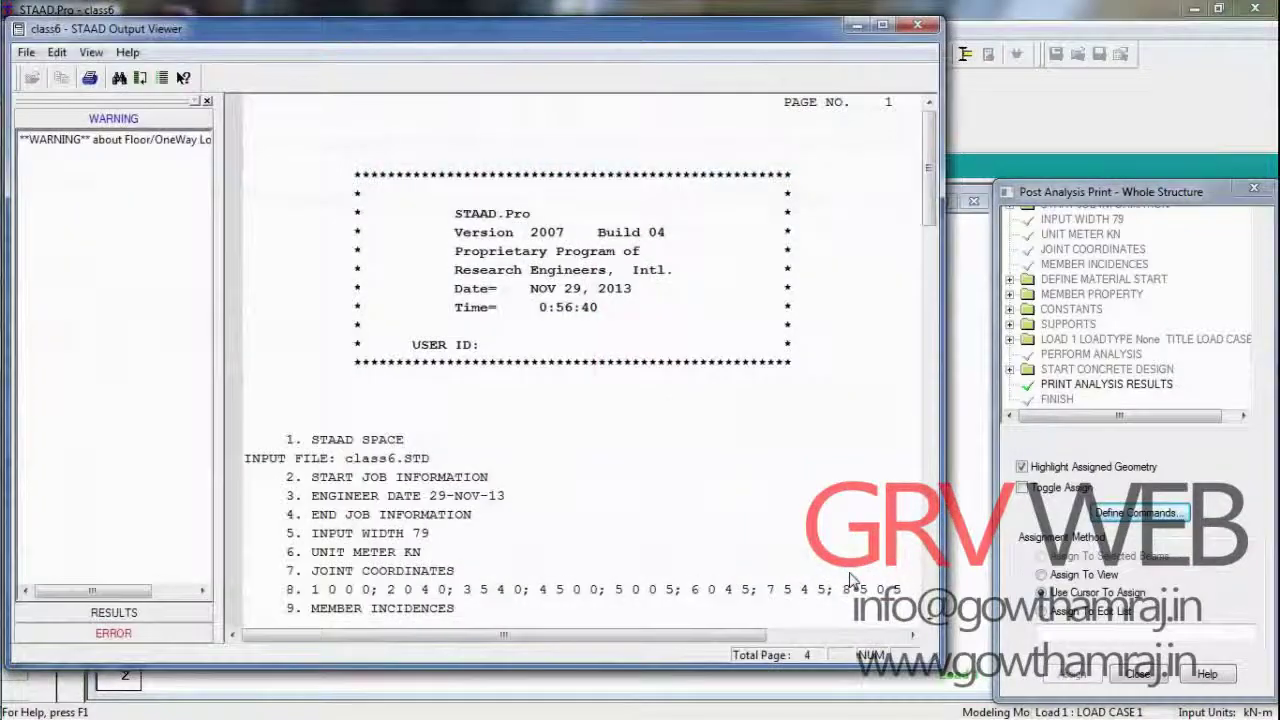
click(145, 142)
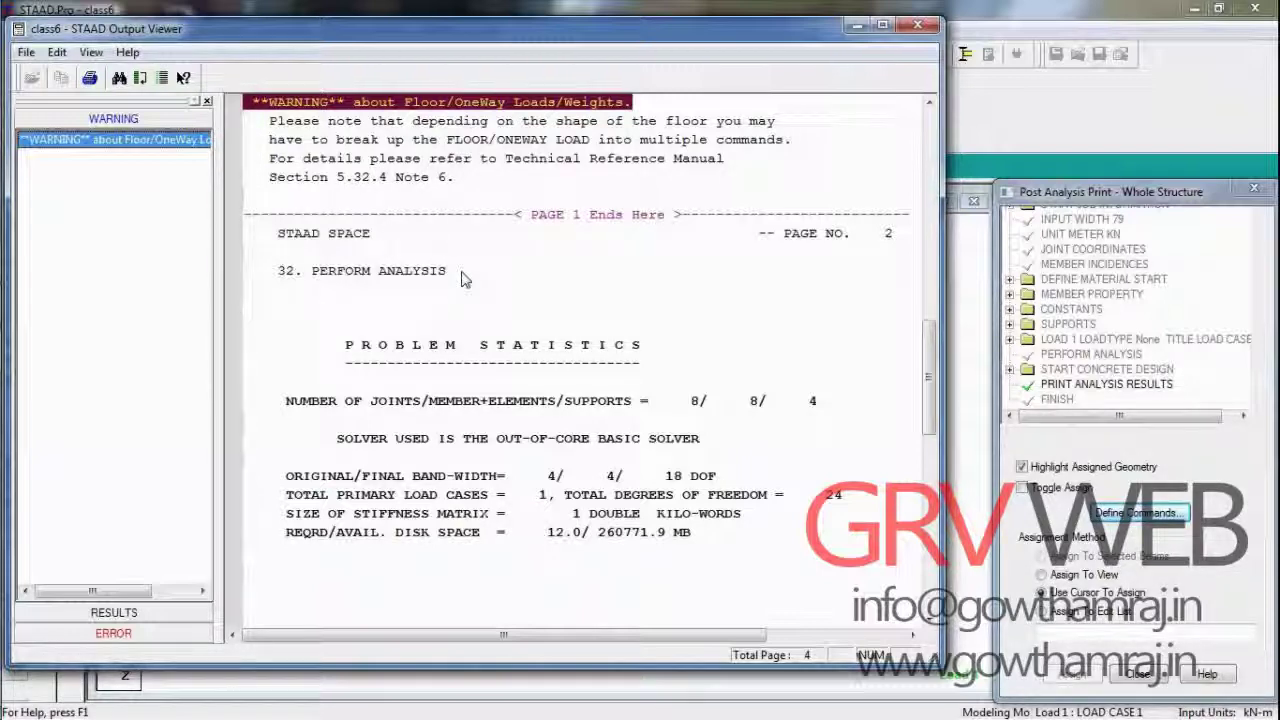
drag(930, 377, 940, 470)
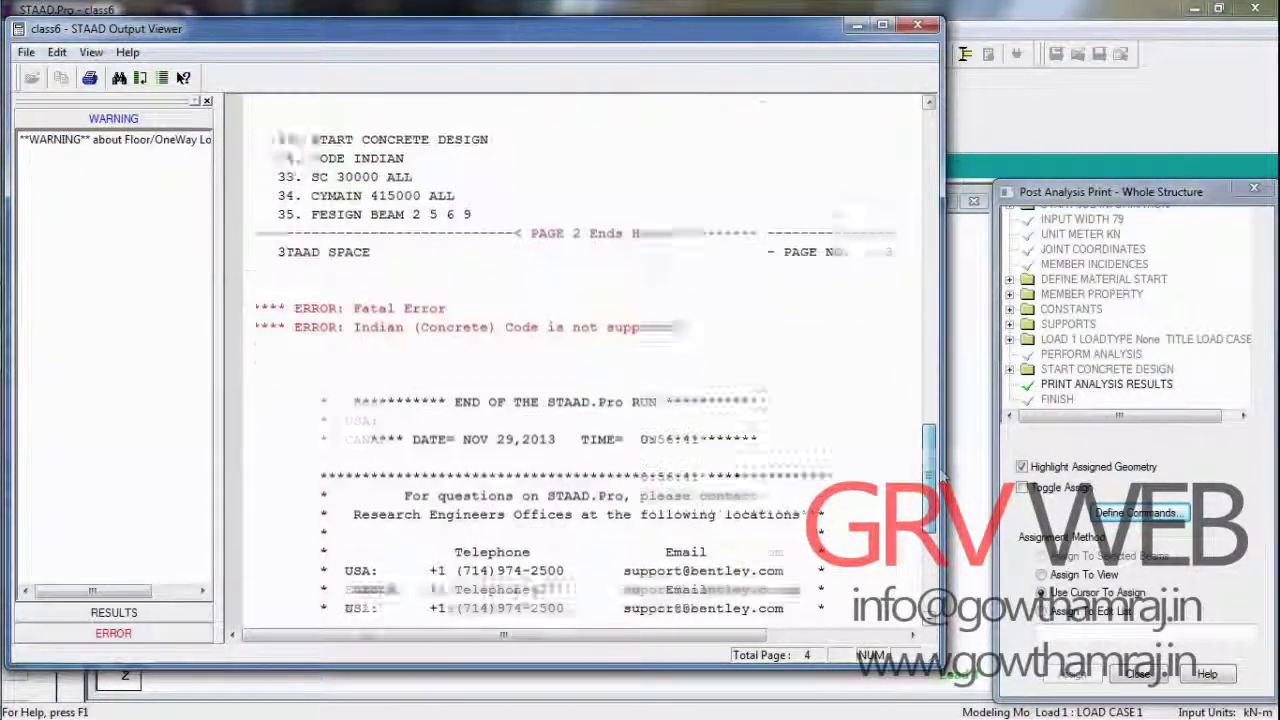
drag(939, 468, 930, 212)
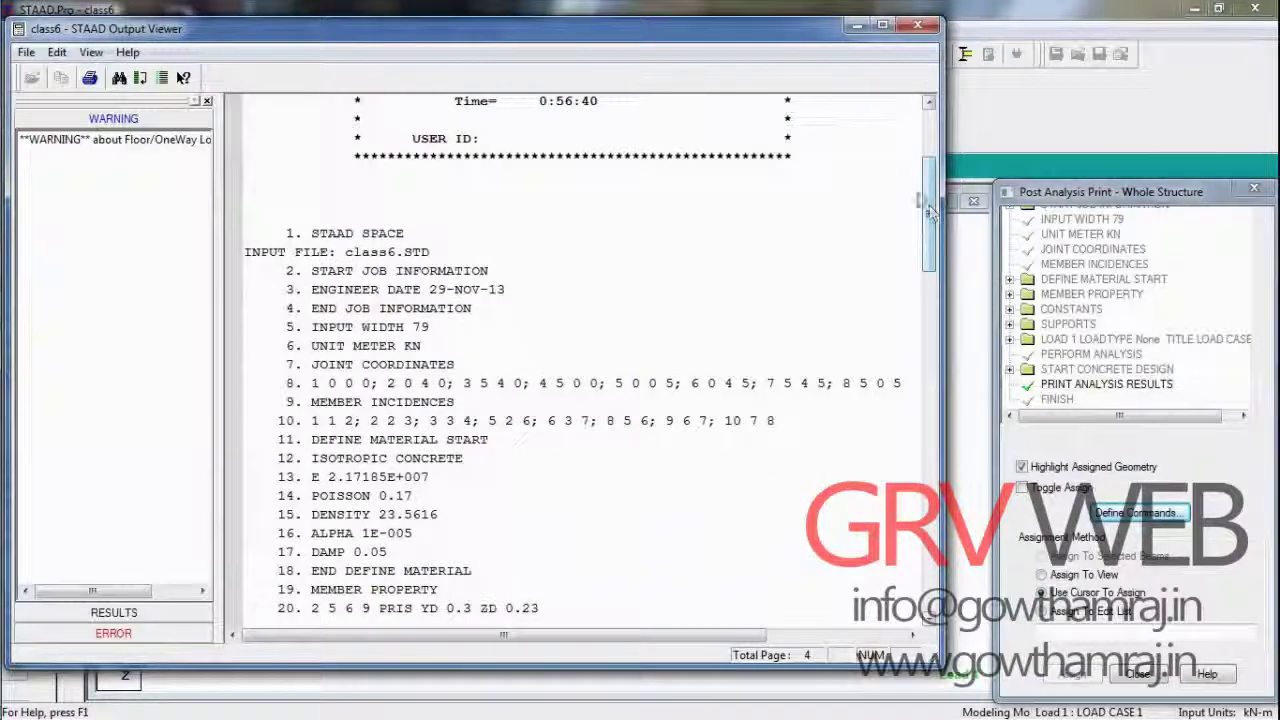
click(923, 26)
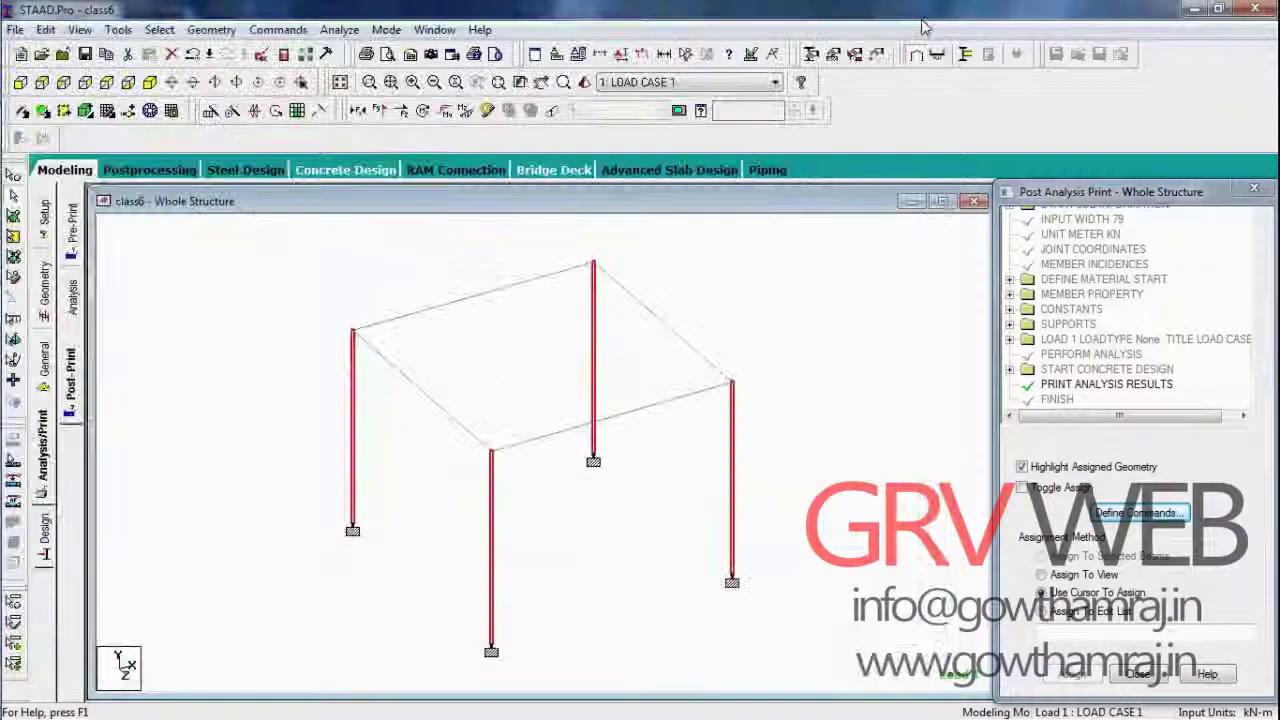